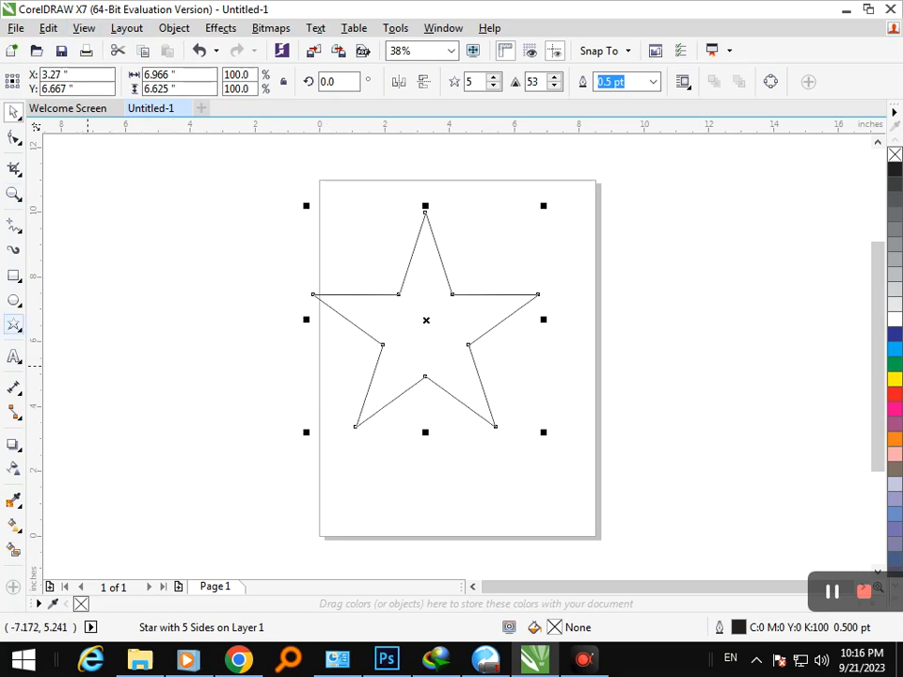
Convert the star to curves and break its path apart at the inner node between the two lower points
left_click(13, 301)
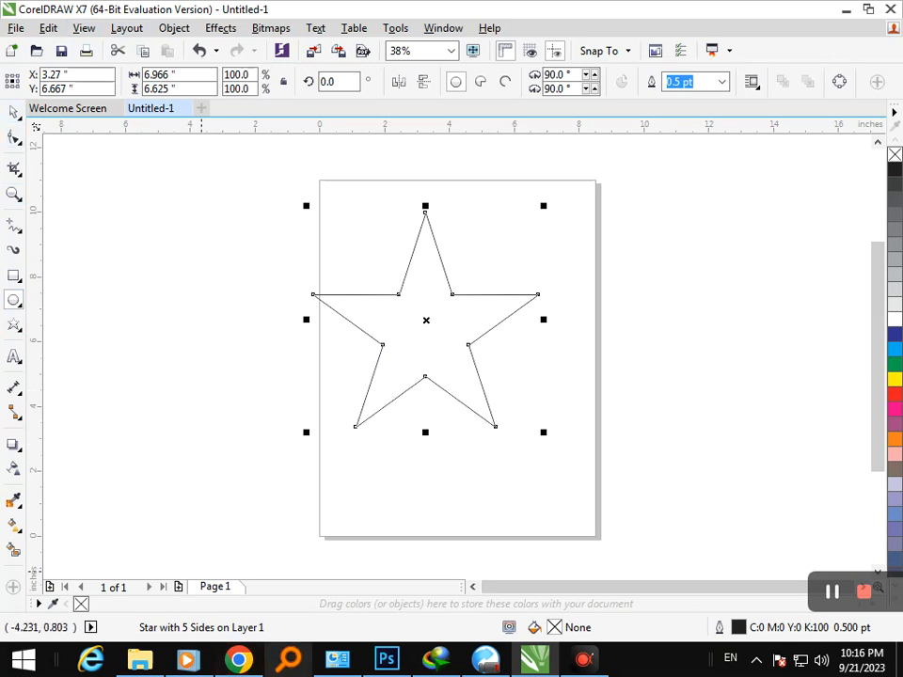
scroll(461, 358, "left", 2)
key("ctrl+q")
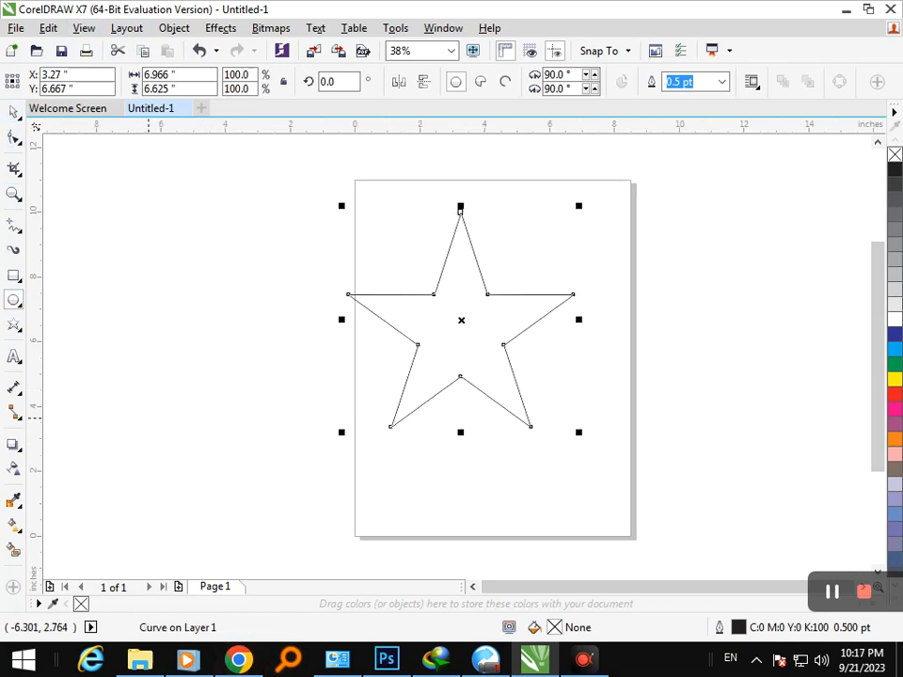
left_click(14, 137)
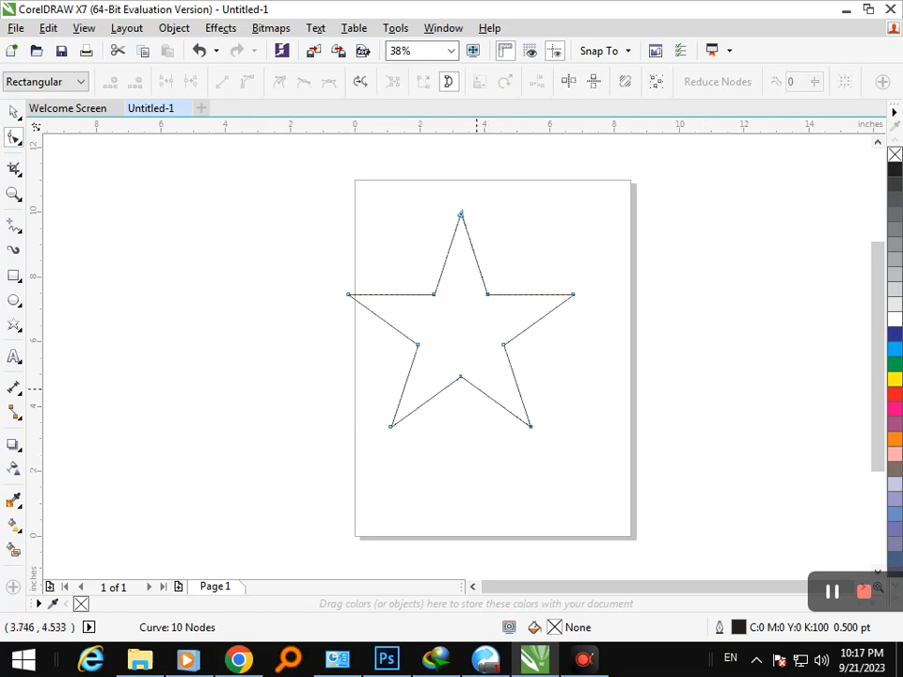
left_click(460, 376)
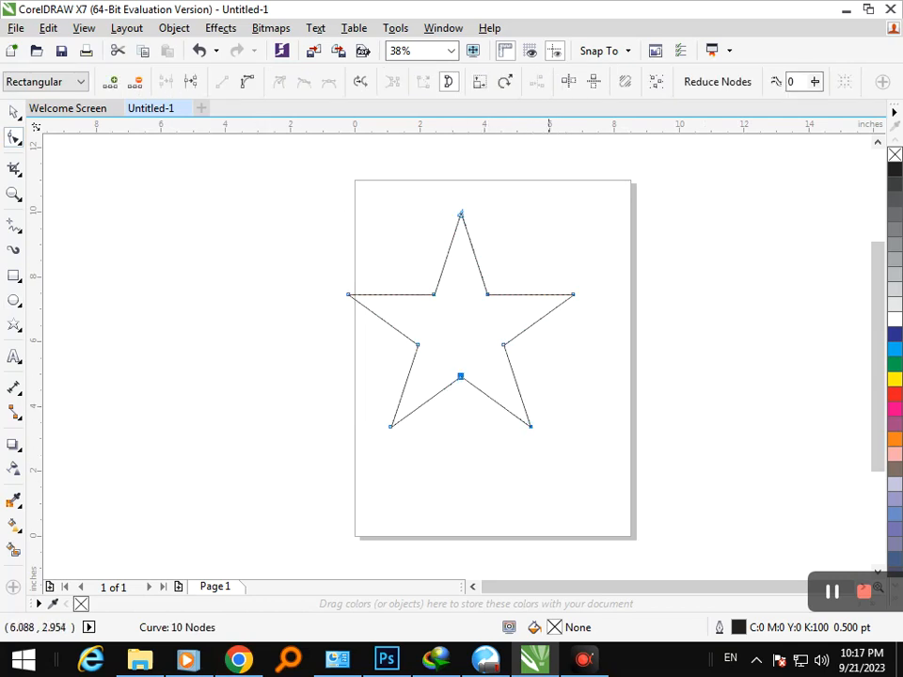
right_click(461, 376)
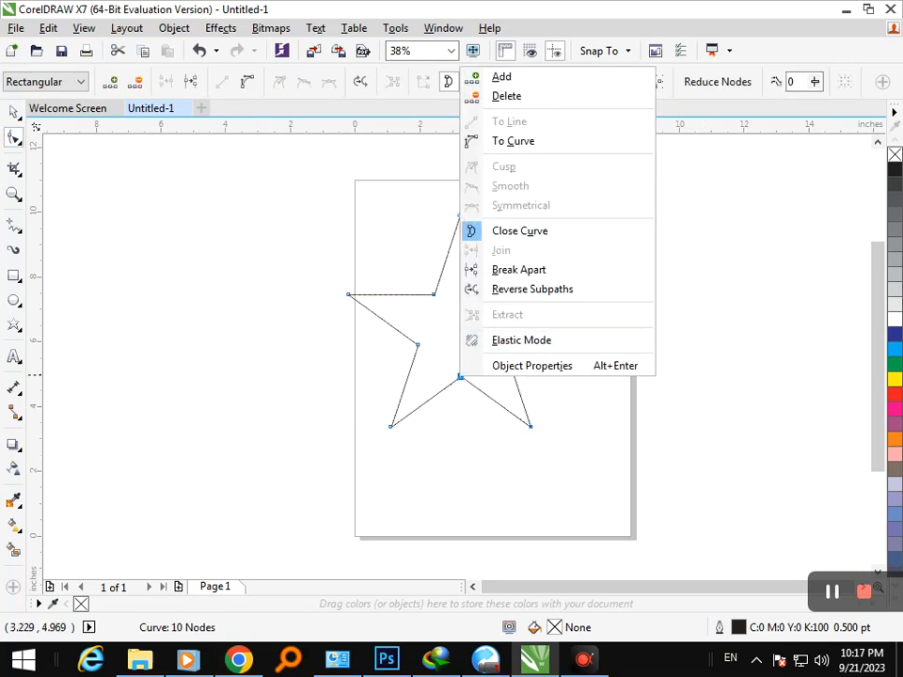
left_click(519, 269)
Delete the star's lower inner segments and the outer segment of its lower-right leg by removing their end nodes
left_click_drag(460, 380, 465, 432)
key("Delete")
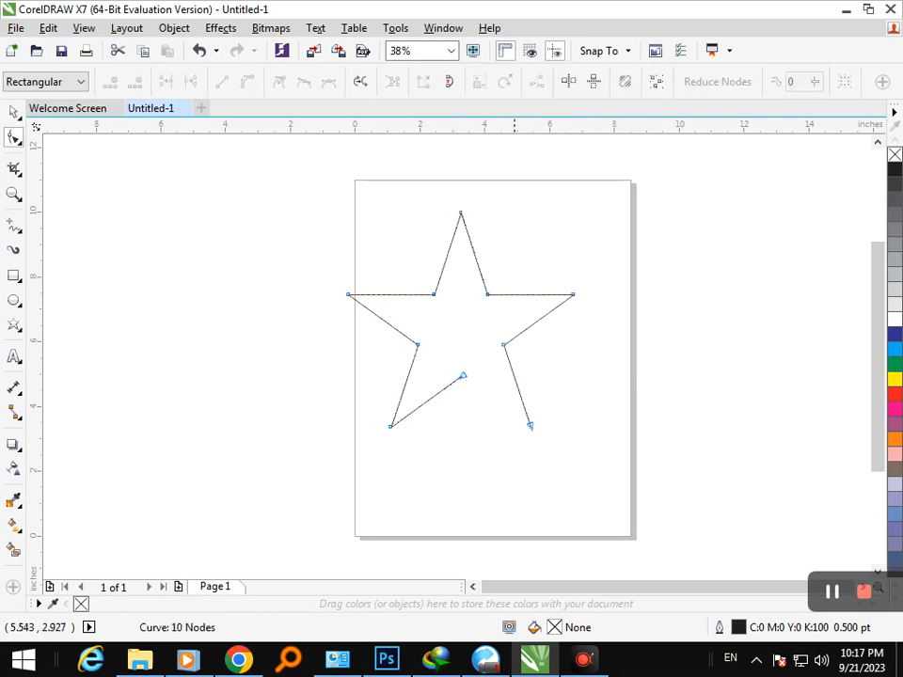
key("Delete")
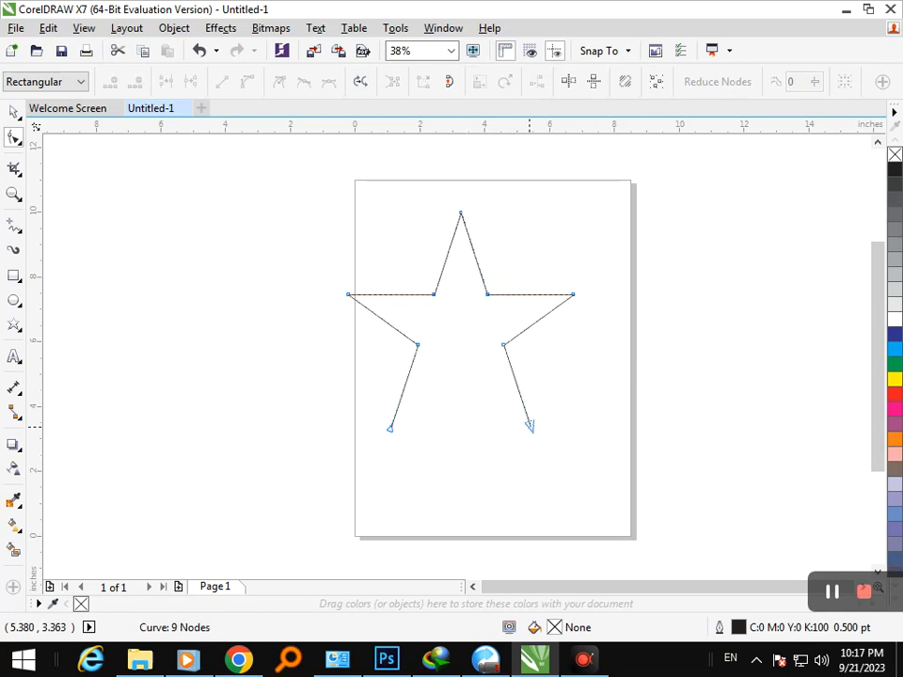
left_click(530, 425)
key("Delete")
Move the open end of the lower-left leg inward and extend it with a horizontal 2-point line toward the right
left_click_drag(389, 429, 413, 419)
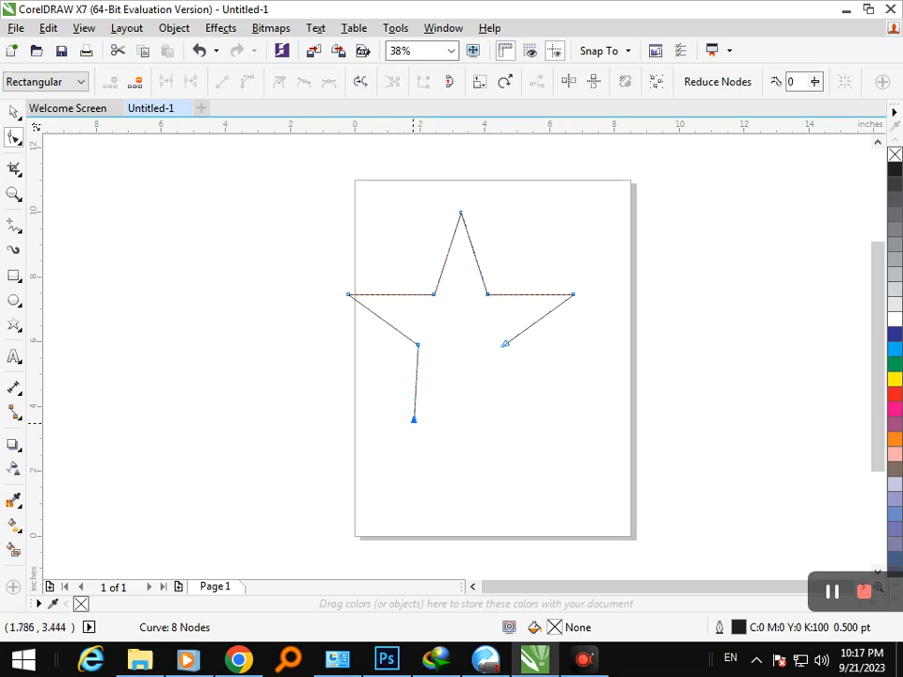
left_click(14, 225)
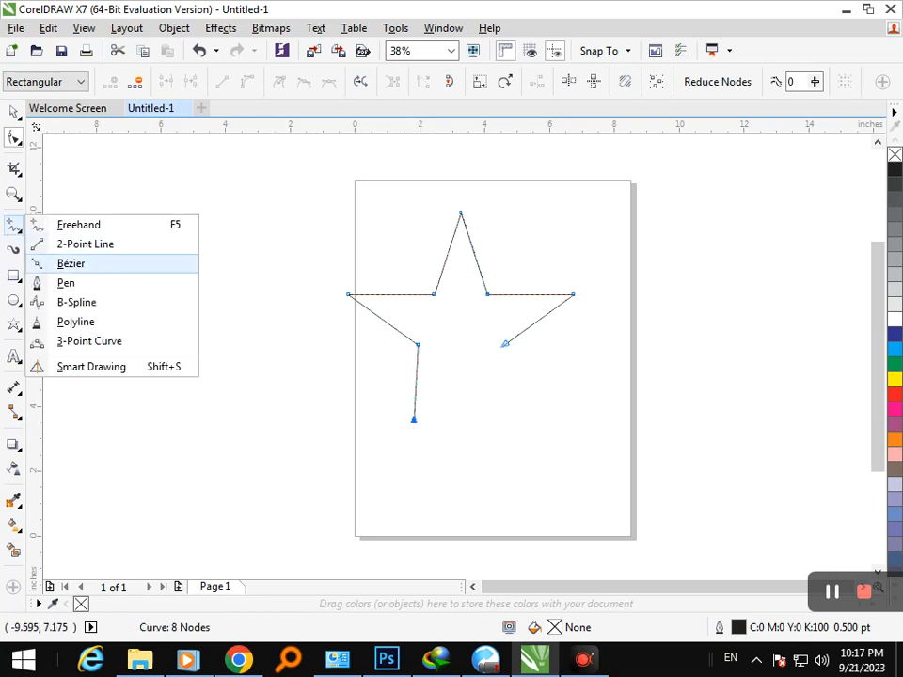
left_click(65, 242)
left_click_drag(414, 418, 544, 418)
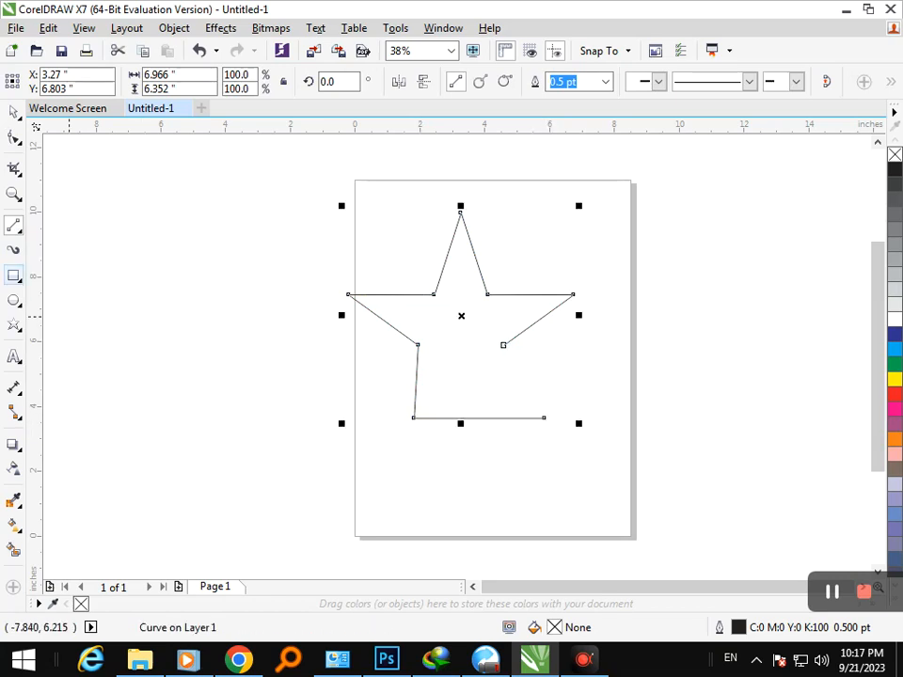
Draw a circle about 2.4 inches wide left of the page and a 3-sided polygon about 2.57 inches wide below it
key("F7")
left_click_drag(105, 251, 183, 311)
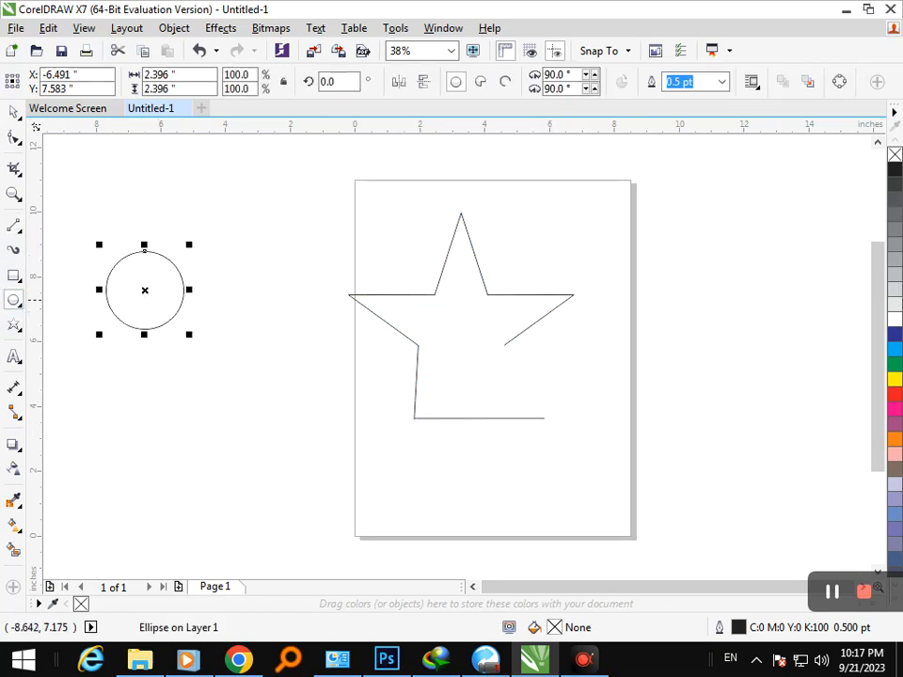
left_click(13, 324)
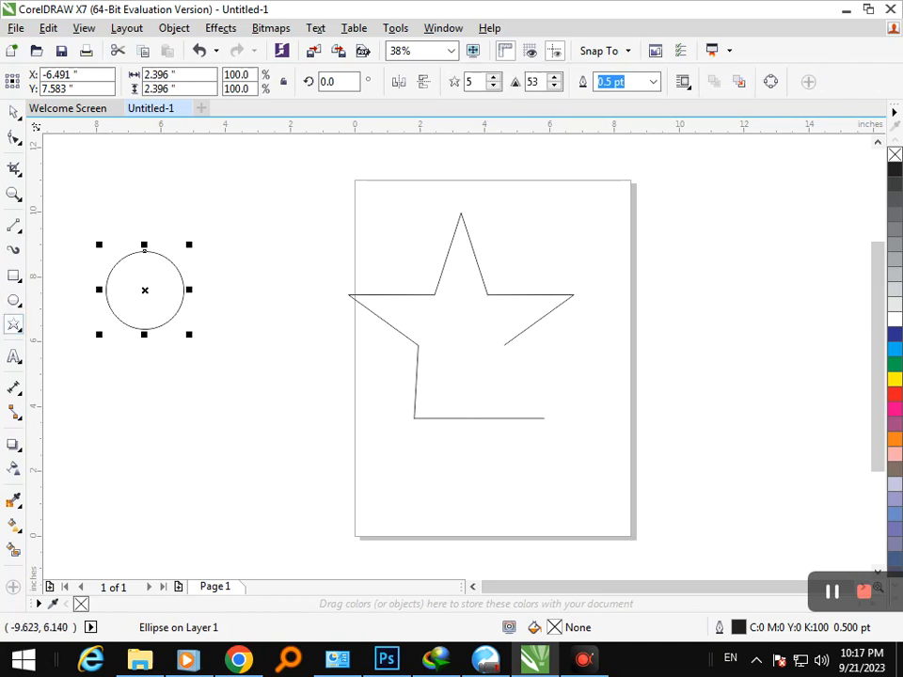
left_click(17, 328)
left_click(76, 323)
left_click_drag(119, 391, 223, 490)
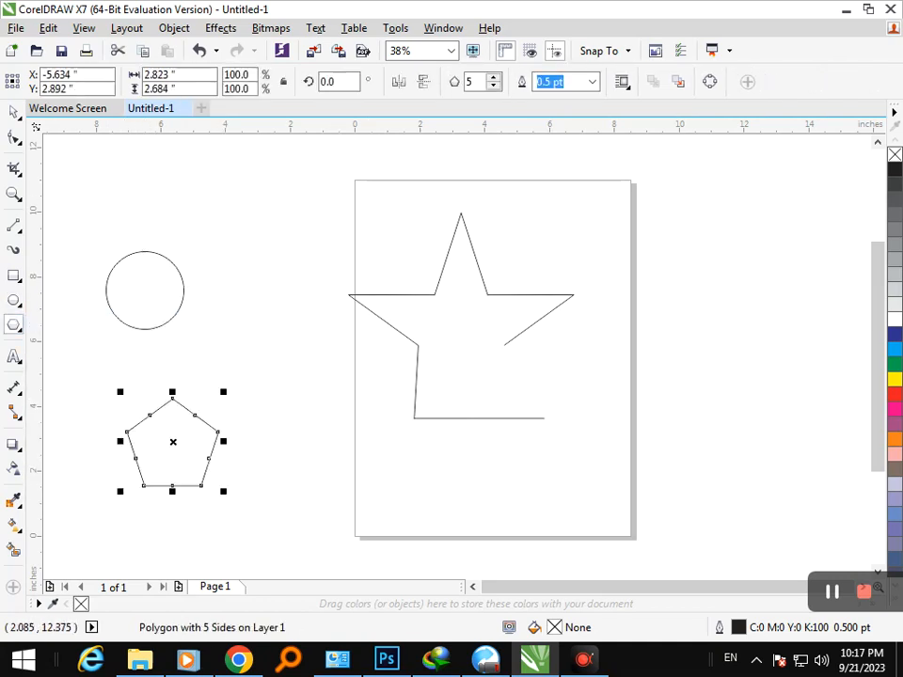
left_click(492, 86)
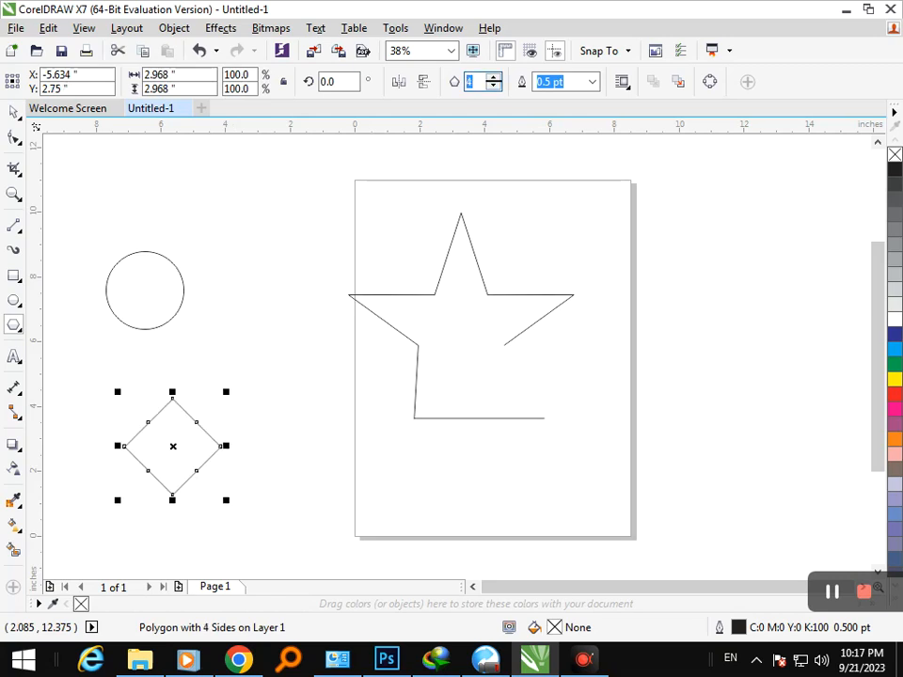
key("Return")
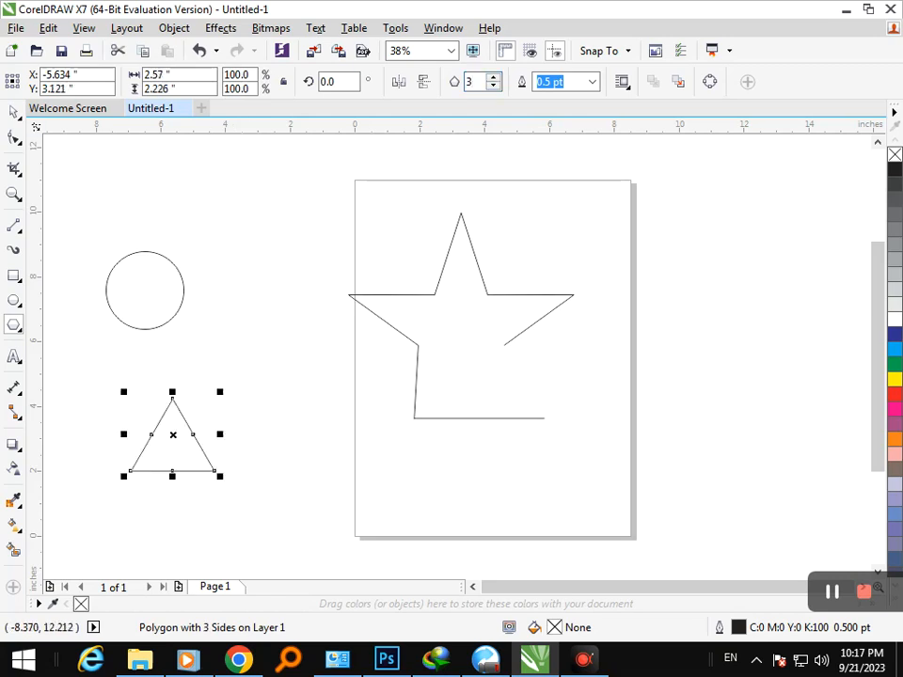
Rotate the triangle about 268.5° so it points right and place it over the end of the horizontal line
left_click(13, 112)
left_click(176, 463)
left_click(195, 474)
left_click(193, 477)
left_click_drag(217, 477, 105, 507)
left_click(166, 509)
left_click_drag(173, 455, 563, 433)
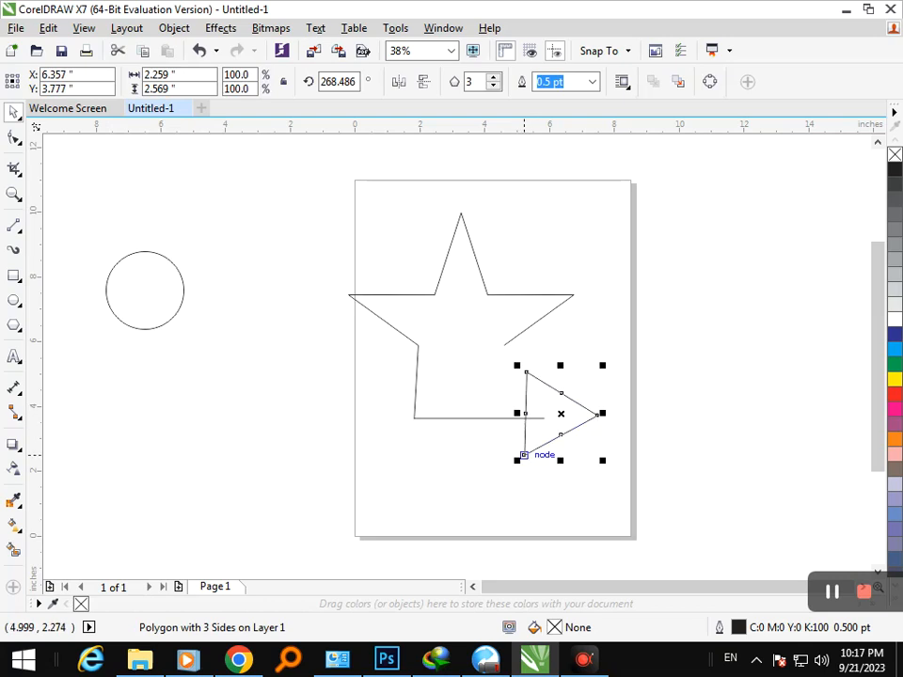
Scale the triangle down to about 63.7% and turn it slightly at the line's end to form an arrowhead
mouse_move(517, 462)
left_mouse_down()
mouse_move(537, 446)
mouse_move(521, 461)
left_mouse_up()
left_click(552, 445)
left_click(539, 439)
left_click(539, 439)
left_click(549, 441)
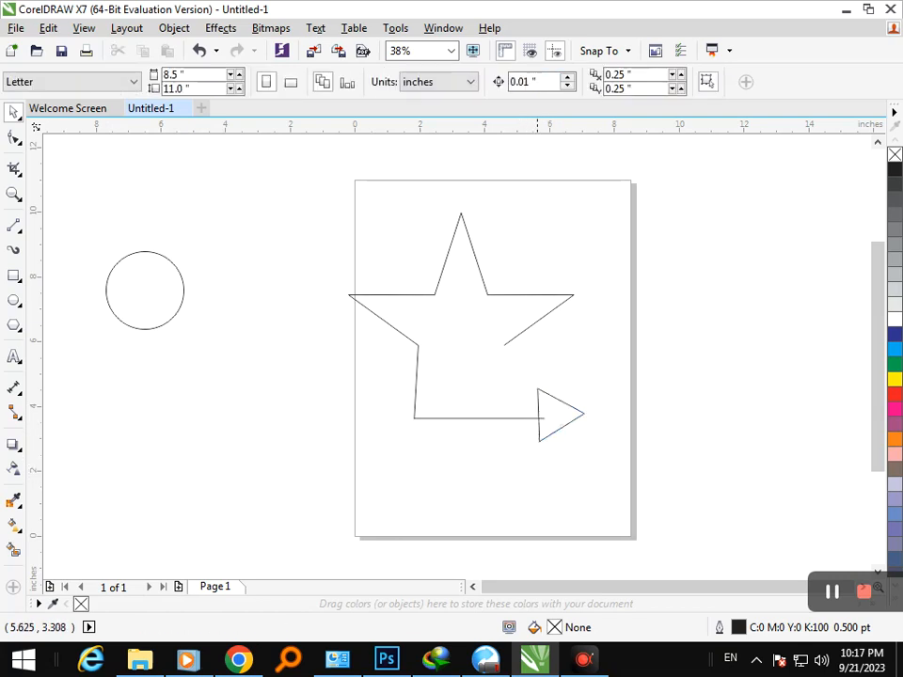
Place a vertical guideline along the triangle's back edge and rotate the triangle to about 270.2° to match it
scroll(537, 428, "up", 3)
left_click_drag(38, 338, 553, 426)
left_click(602, 425)
left_click(609, 425)
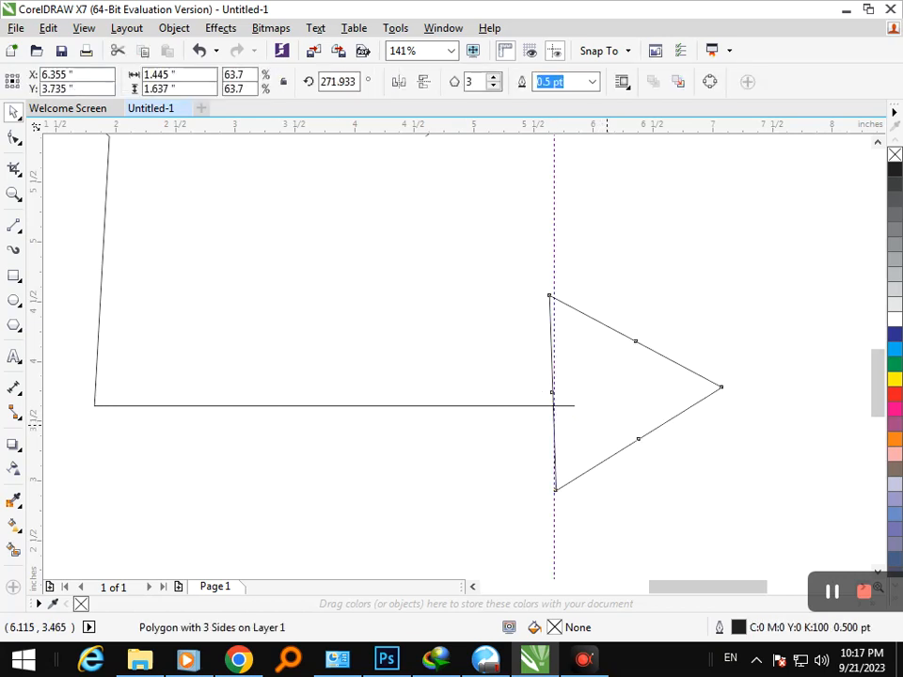
mouse_move(727, 496)
left_mouse_down()
mouse_move(734, 497)
mouse_move(725, 500)
left_mouse_up()
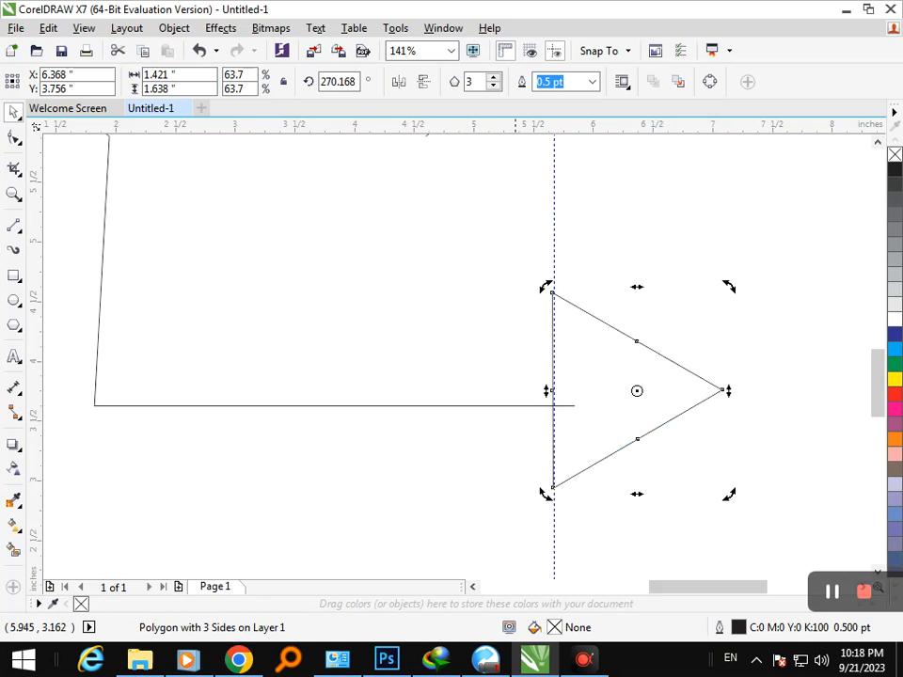
Delete the vertical guideline running through the triangle
scroll(533, 423, "down", 4)
left_click(481, 204)
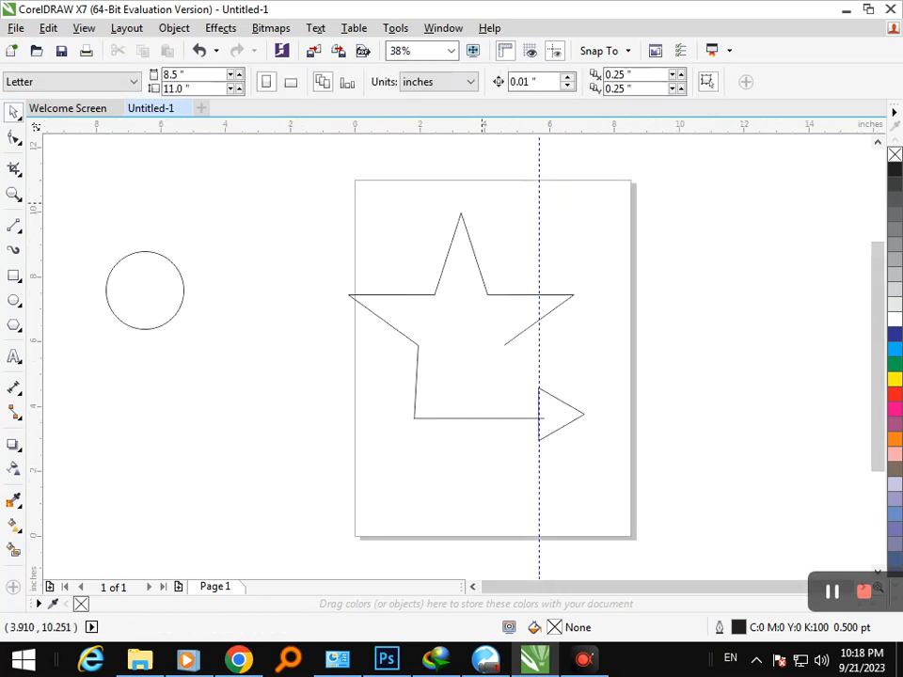
left_click(538, 218)
key("Delete")
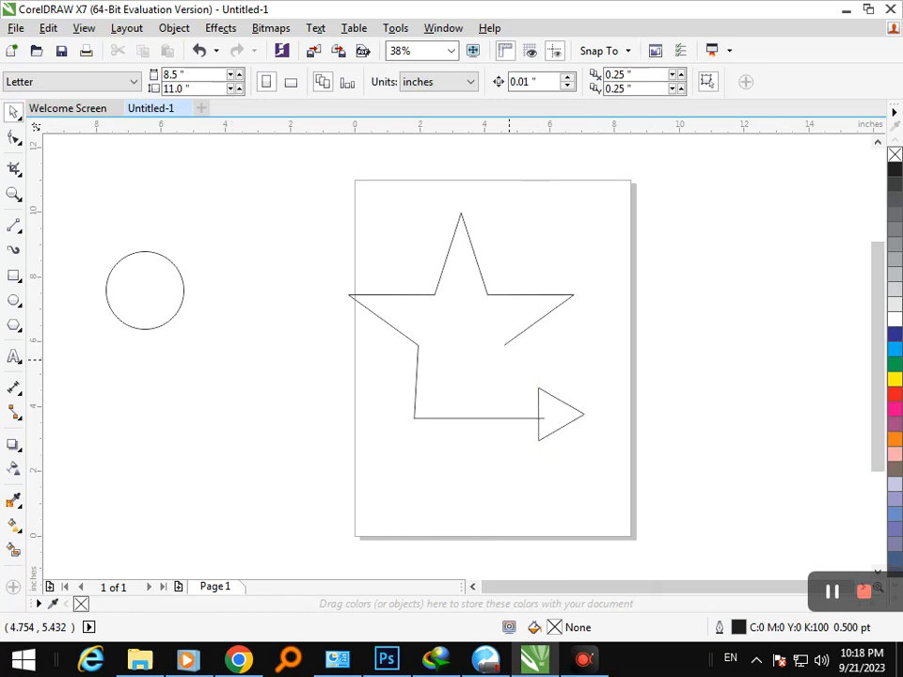
Set the open star curve's outline width to 36 pt
left_click(524, 417)
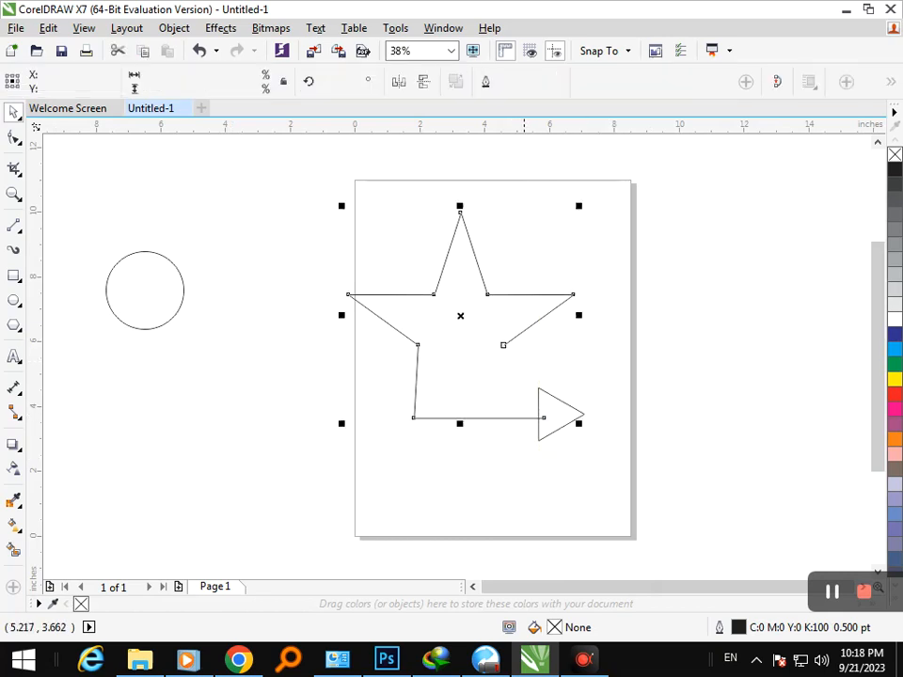
left_click(556, 82)
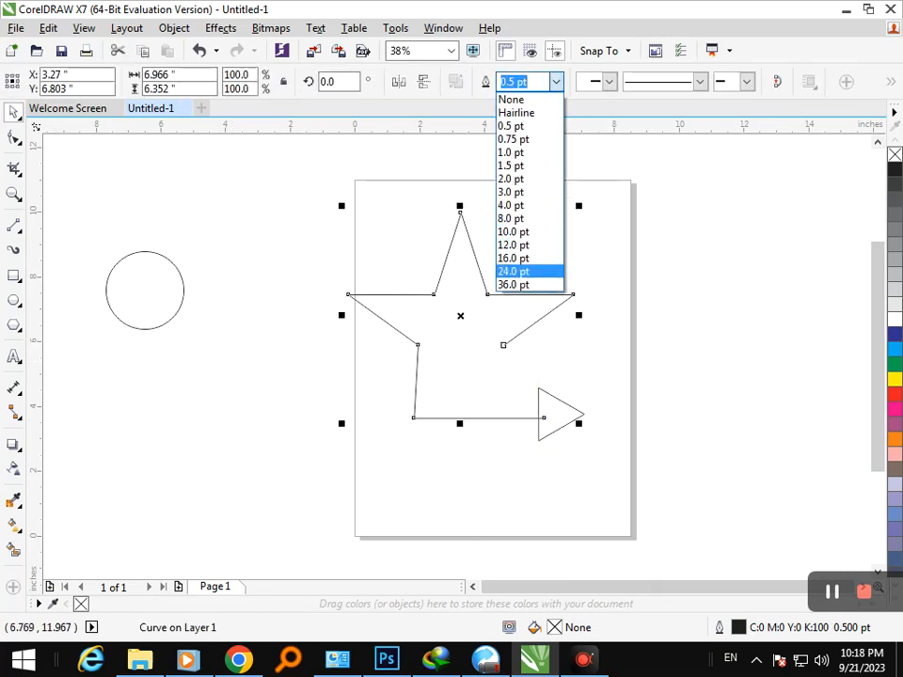
left_click(536, 283)
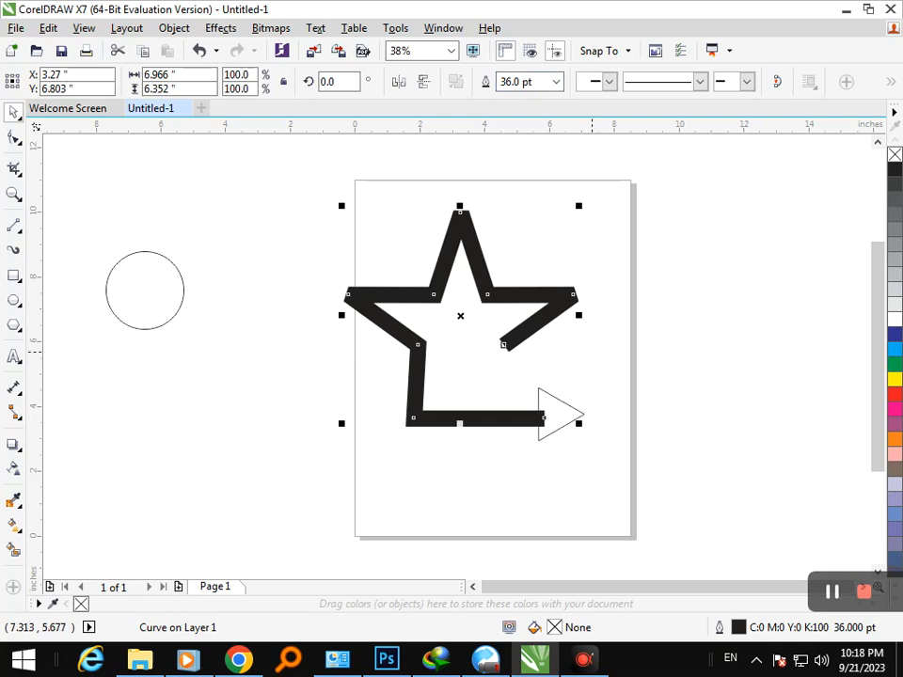
Give the star curve's outline round line caps, and enable Behind fill and Scale with object
key("F12")
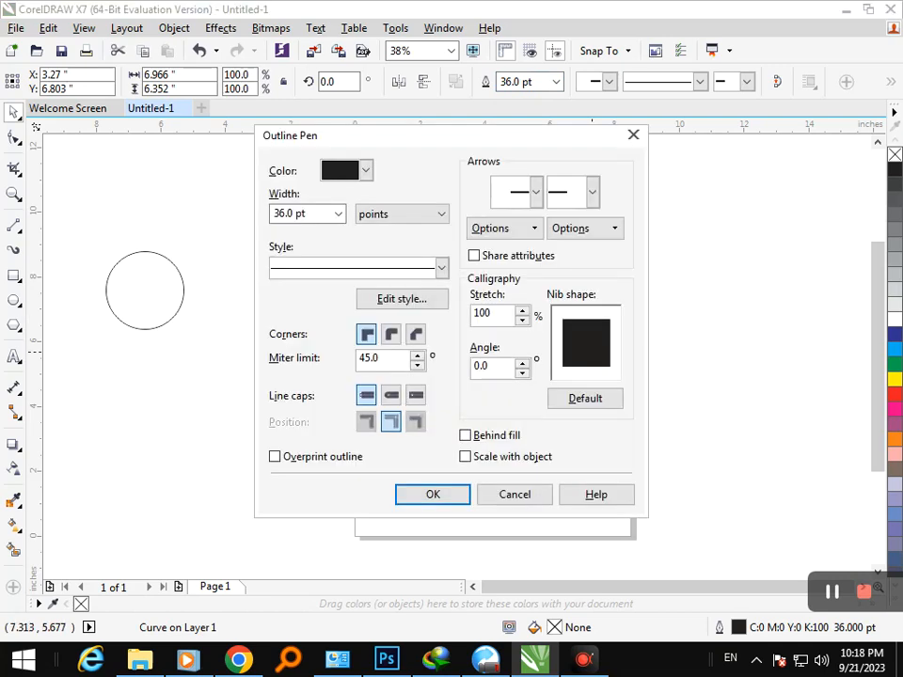
left_click(465, 435)
left_click(464, 456)
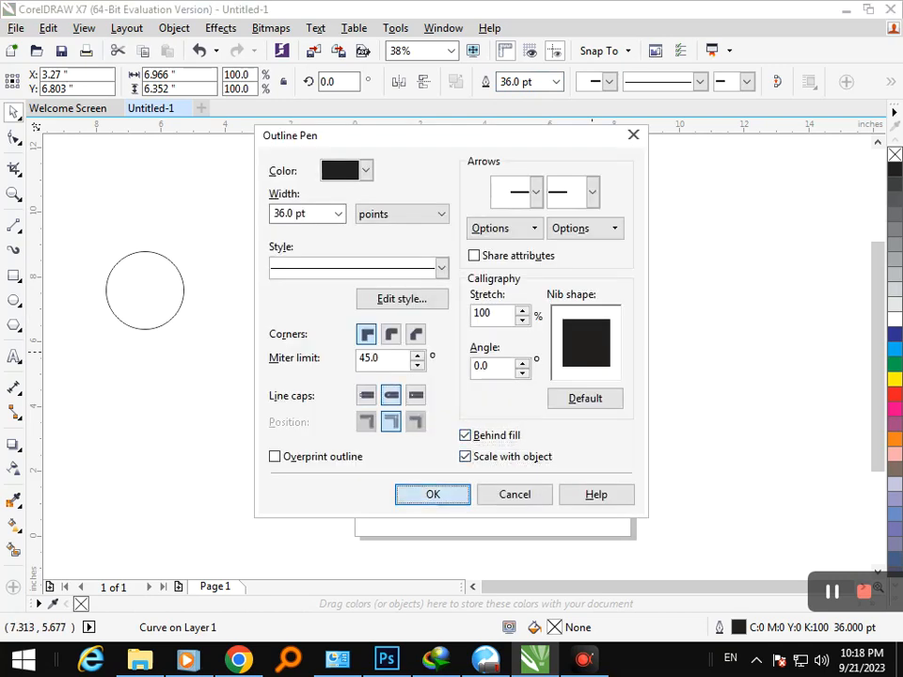
left_click(433, 493)
Enlarge the triangular arrowhead to about 1.62 by 1.87 inches
left_click(585, 417)
left_click(562, 410)
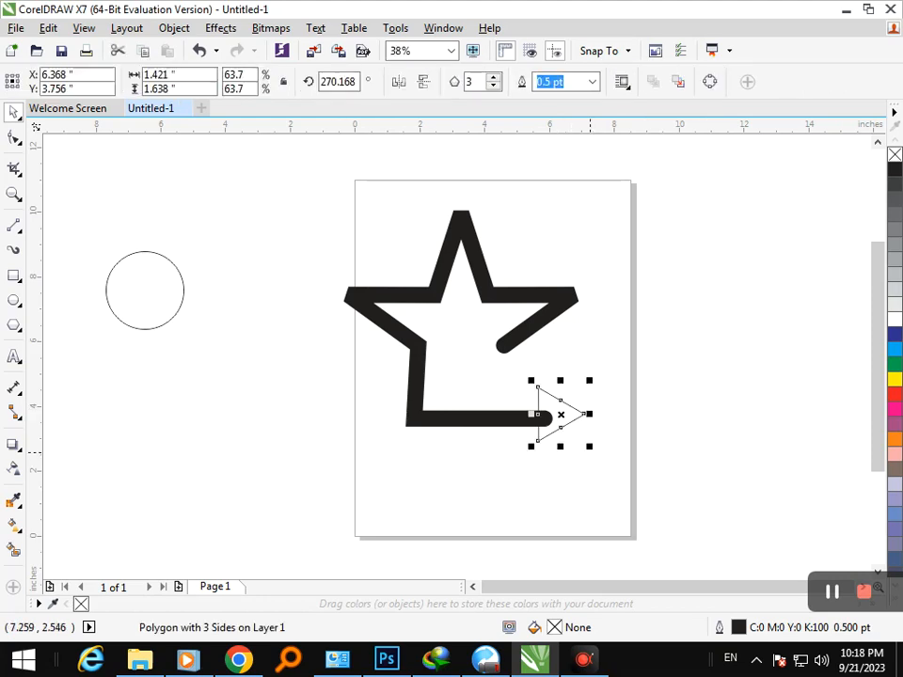
left_click_drag(590, 449, 593, 460)
left_click(517, 433)
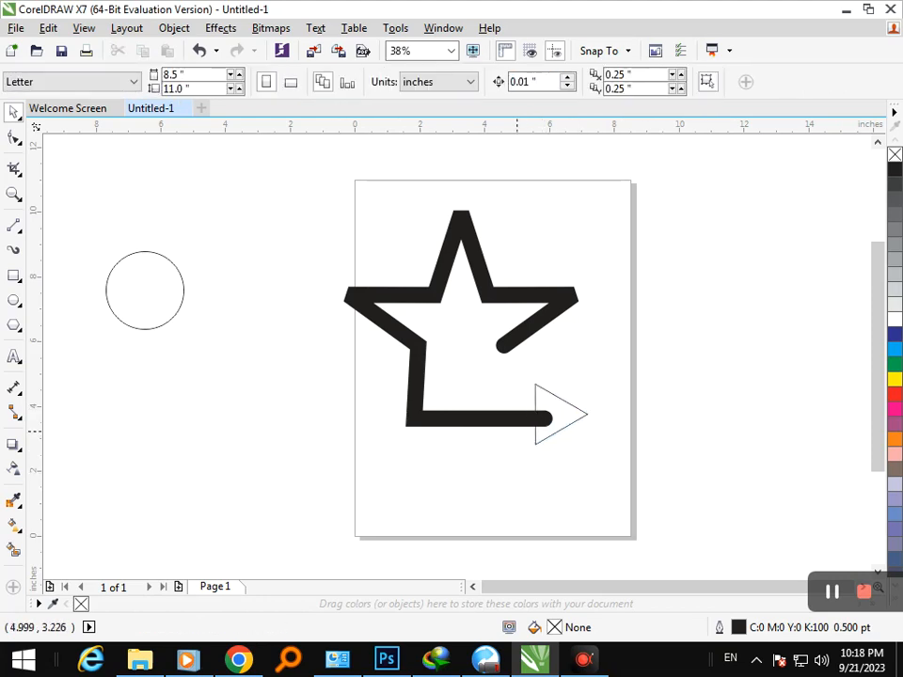
Move the curve's lower corner and end node down to lengthen the stem and make it vertical, with a level base line
left_click(14, 138)
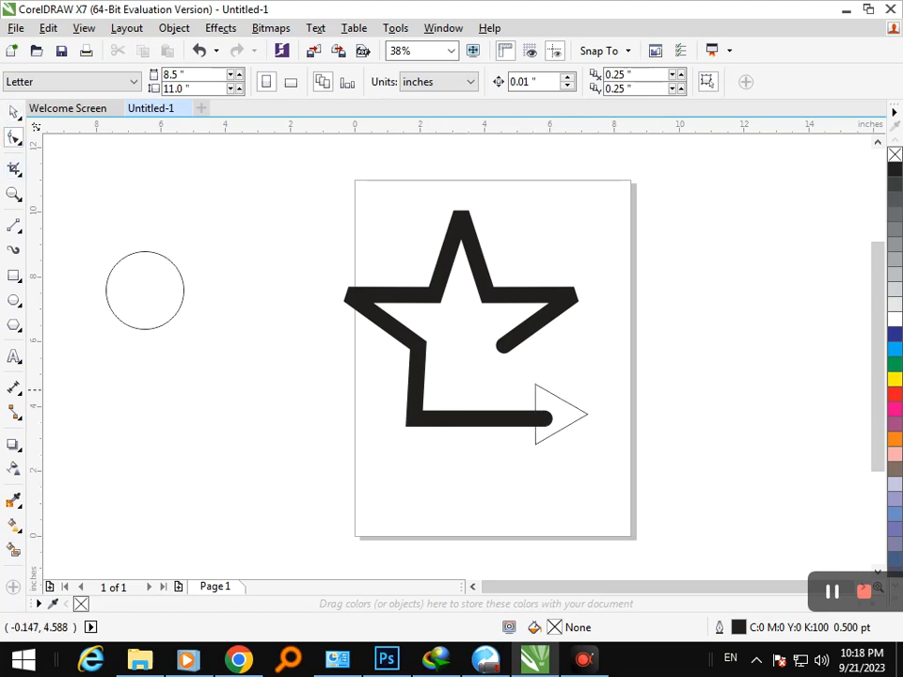
left_click(427, 412)
left_click_drag(413, 418, 416, 461)
left_click_drag(542, 419, 556, 459)
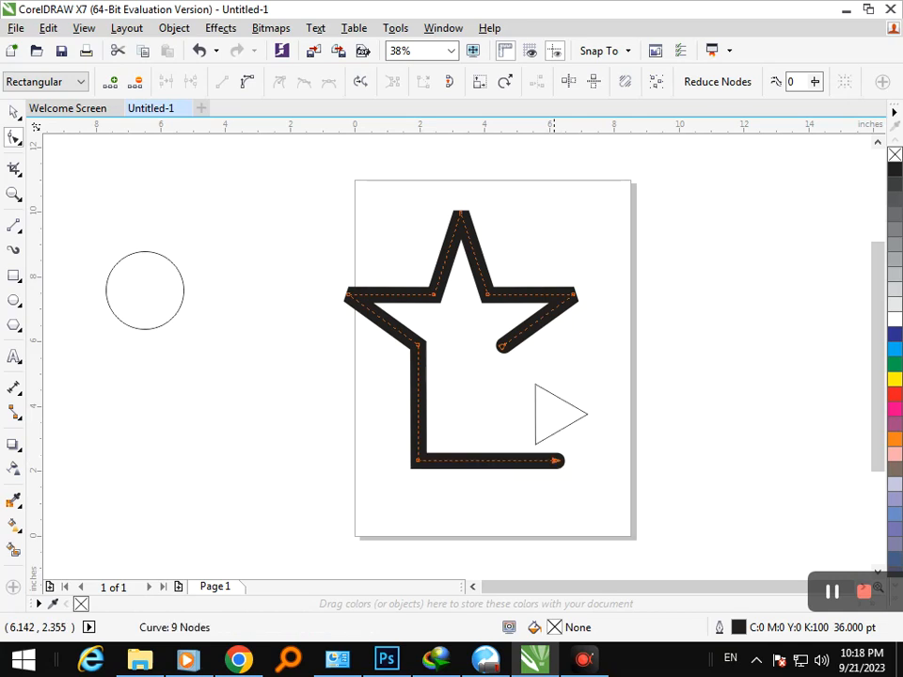
Move the triangle onto the lowered line's end and fill it with black
left_click(14, 112)
left_click(145, 291)
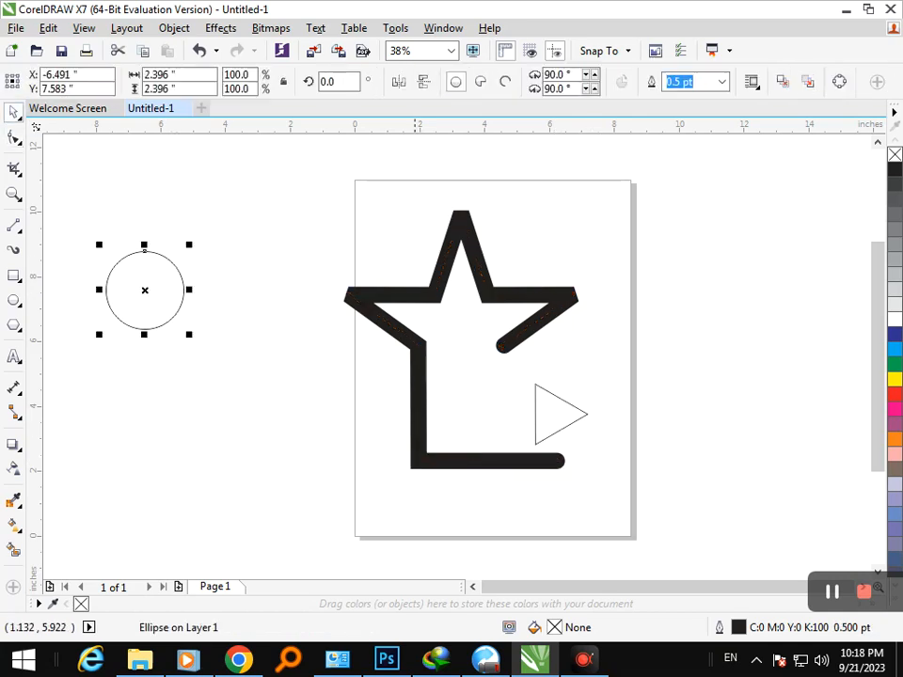
left_click_drag(536, 412, 548, 453)
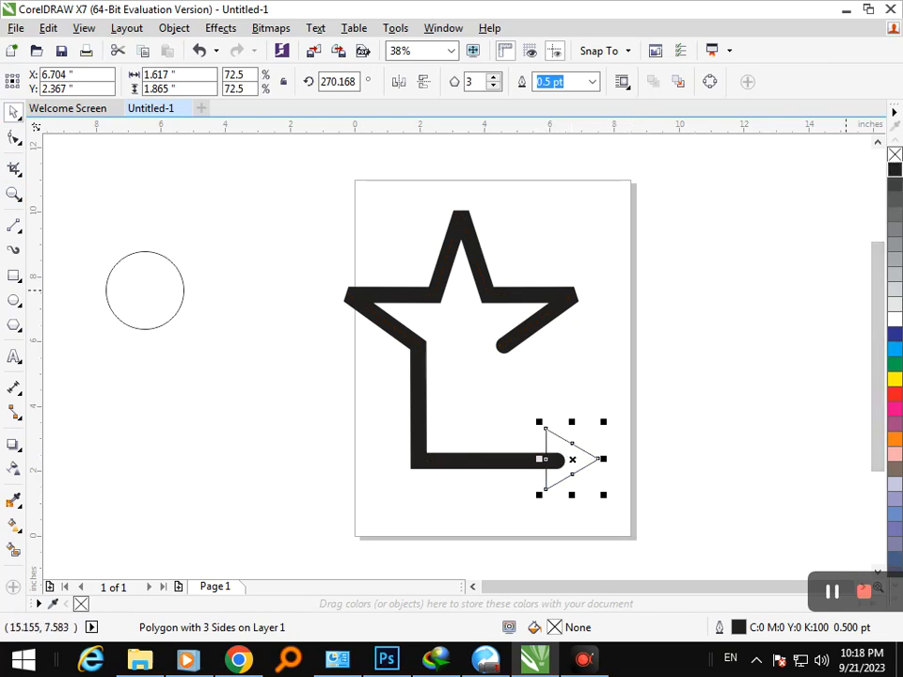
left_click(894, 169)
left_click(743, 284)
Apply orange (C:0 M:60 Y:100 K:0) to the fill and outline of the star curve and arrowhead
mouse_move(272, 169)
left_mouse_down()
mouse_move(669, 508)
mouse_move(683, 535)
left_mouse_up()
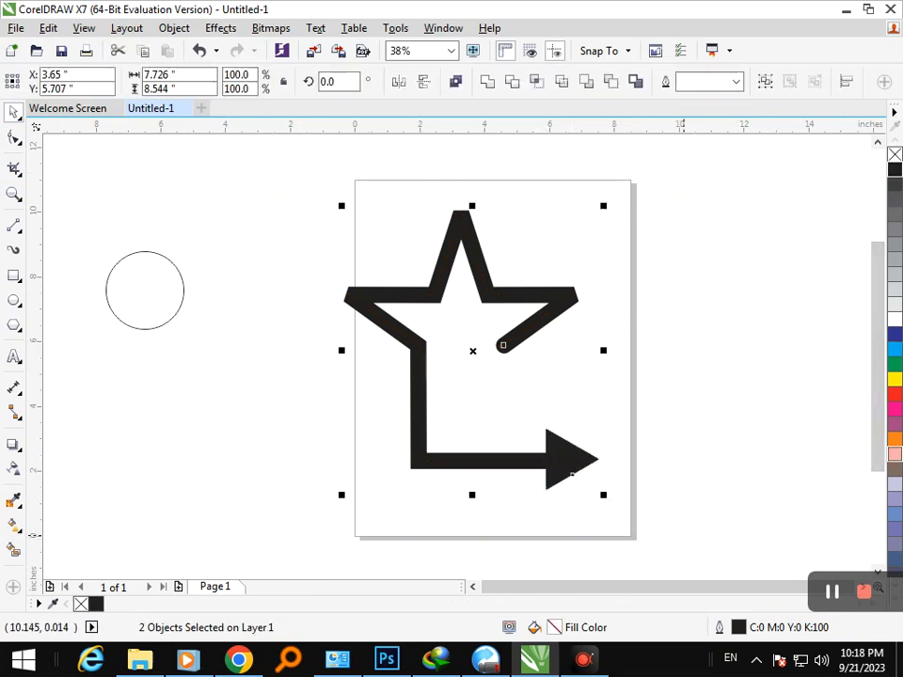
left_click(894, 439)
right_click(894, 440)
left_click(666, 416)
Move the star curve and arrowhead together and scale them down to fit within the page
left_click_drag(276, 171, 688, 568)
left_click_drag(572, 456, 564, 441)
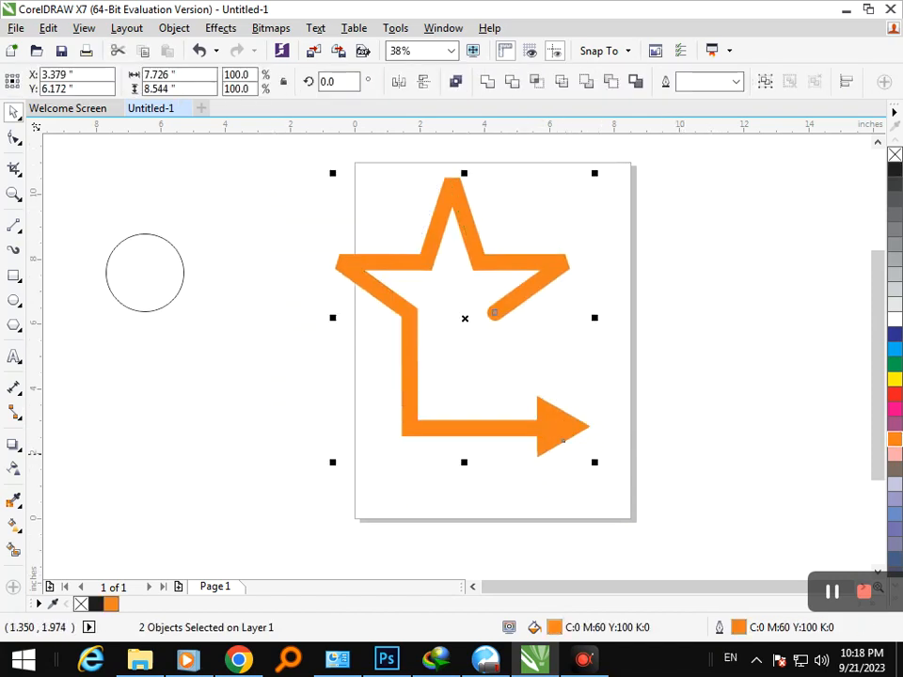
left_click_drag(324, 458, 358, 443)
left_click(178, 300)
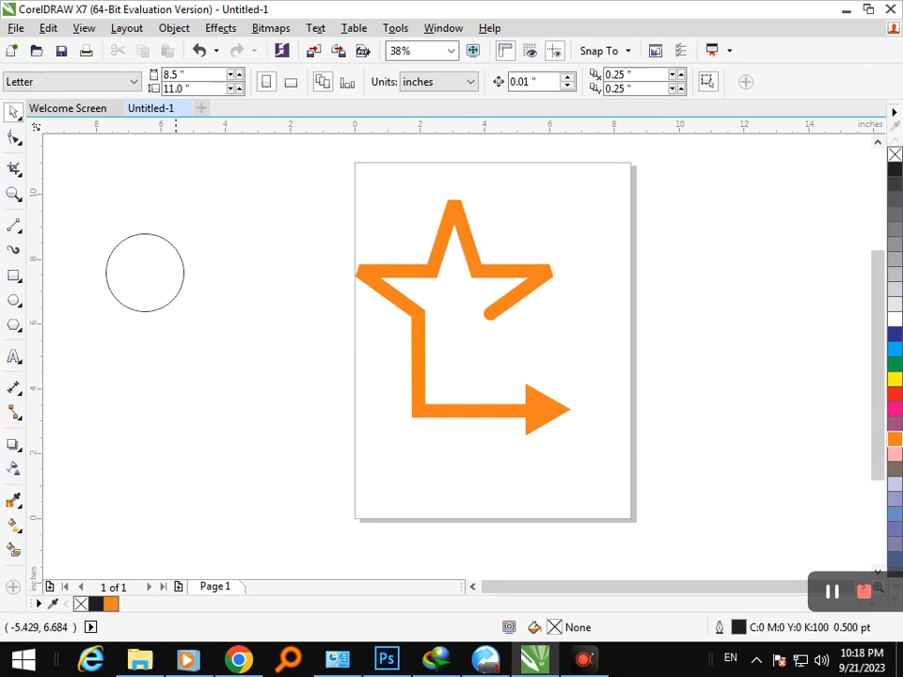
Delete the circle beside the page and add artistic text there reading "Logo" and "Design" on two lines
left_click(144, 272)
key("Delete")
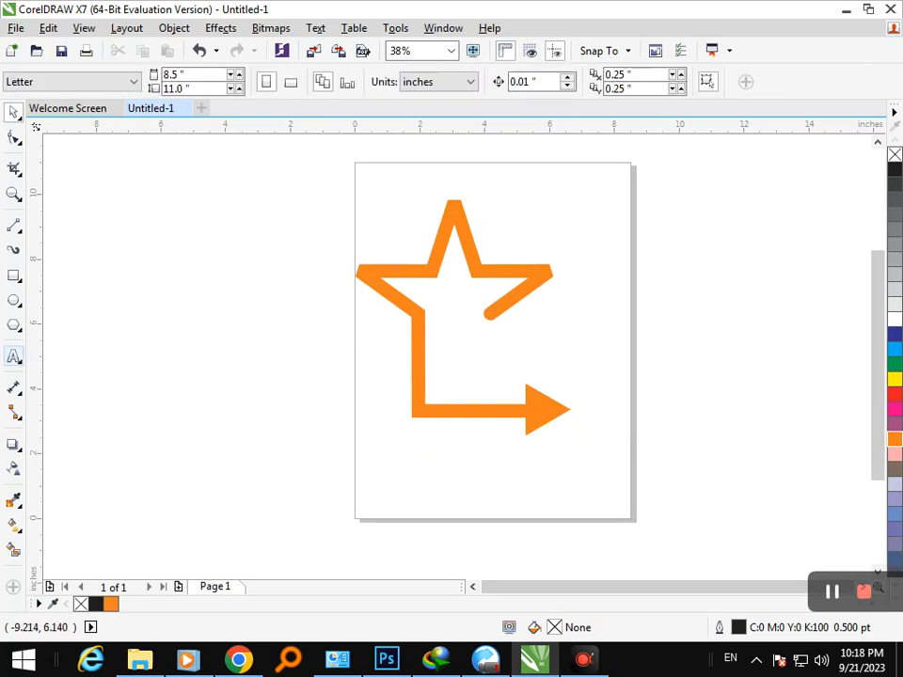
left_click(107, 270)
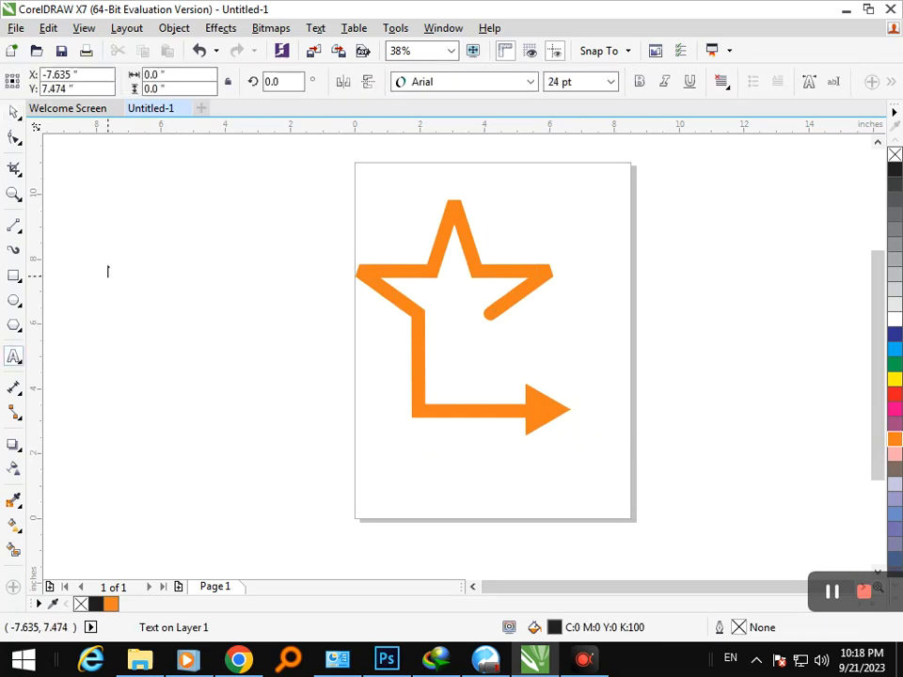
type("Logo")
key("Return")
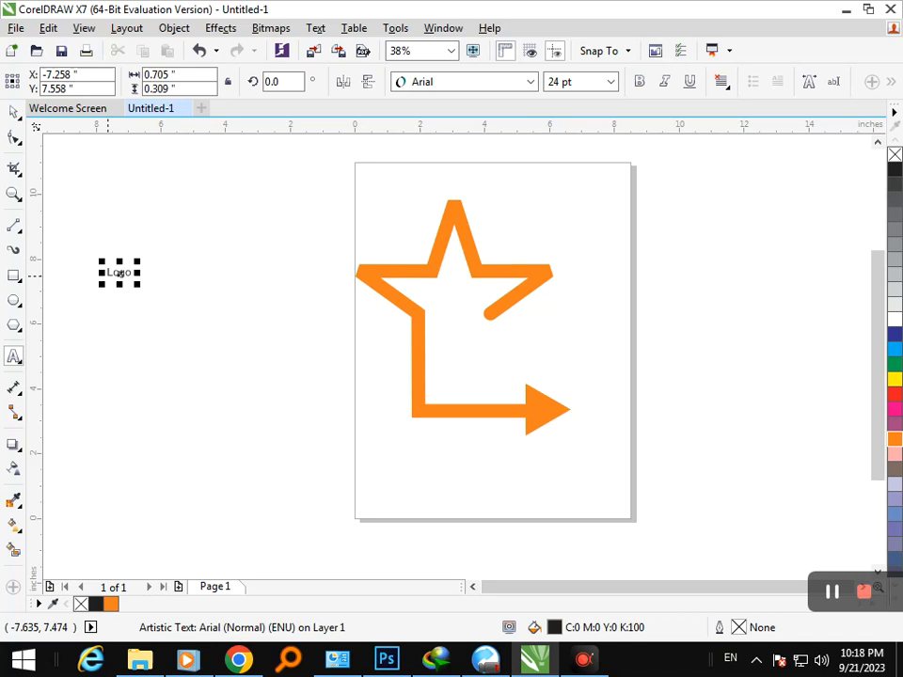
type("Design")
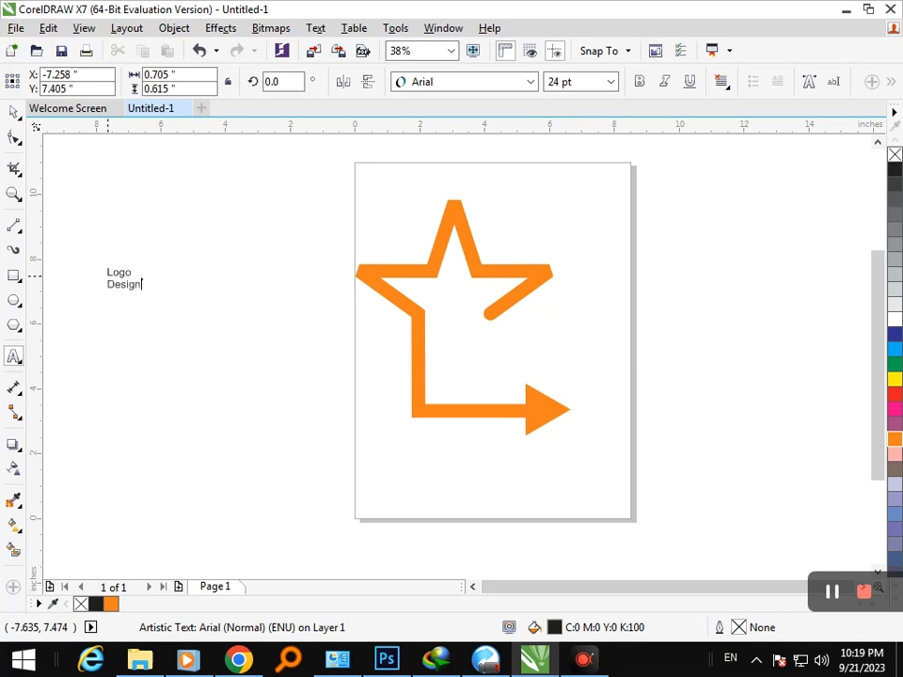
left_click(13, 112)
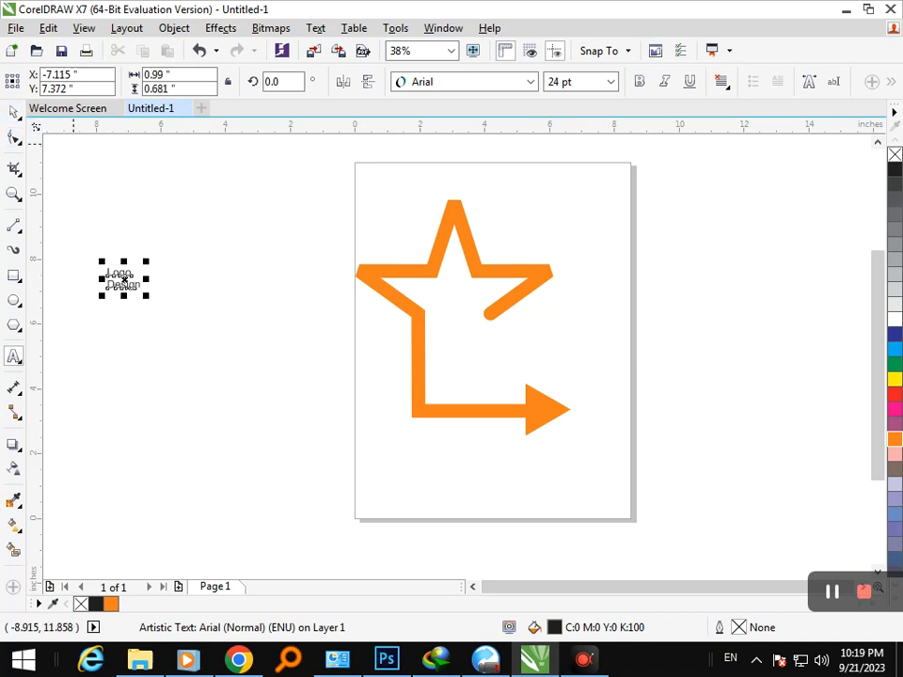
Move the text into the space between the star's stem and the arrow and enlarge it to about 71 pt
left_click(130, 295)
left_click_drag(130, 285, 532, 396)
mouse_move(472, 348)
left_mouse_down()
mouse_move(472, 339)
mouse_move(478, 345)
left_mouse_up()
key("ctrl+z")
left_click(488, 489)
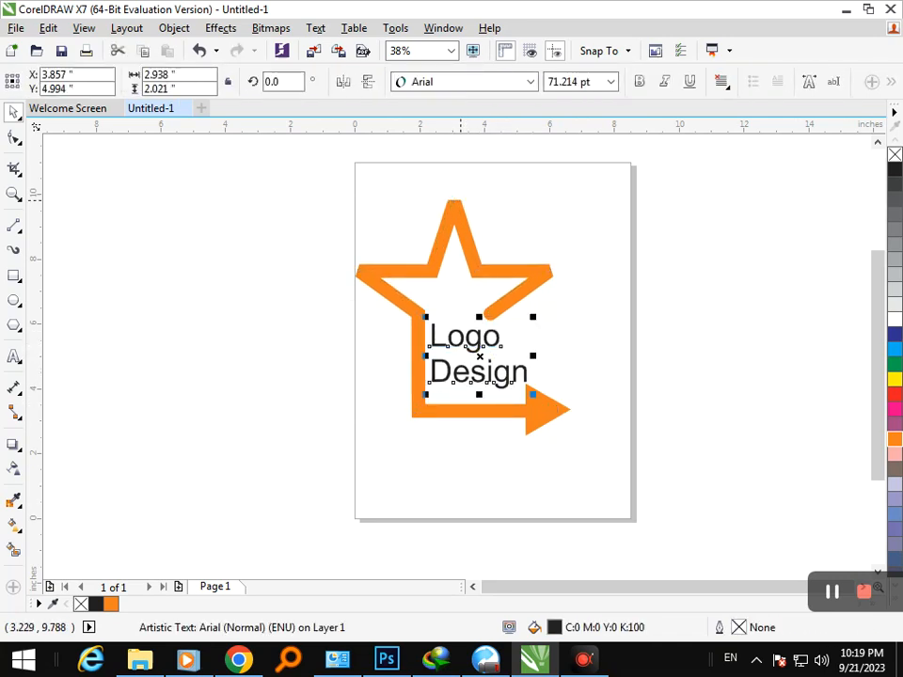
Widen the letter spacing of the "Logo Design" text with the Shape tool
left_click(14, 137)
mouse_move(532, 395)
left_mouse_down()
mouse_move(561, 396)
mouse_move(549, 396)
left_mouse_up()
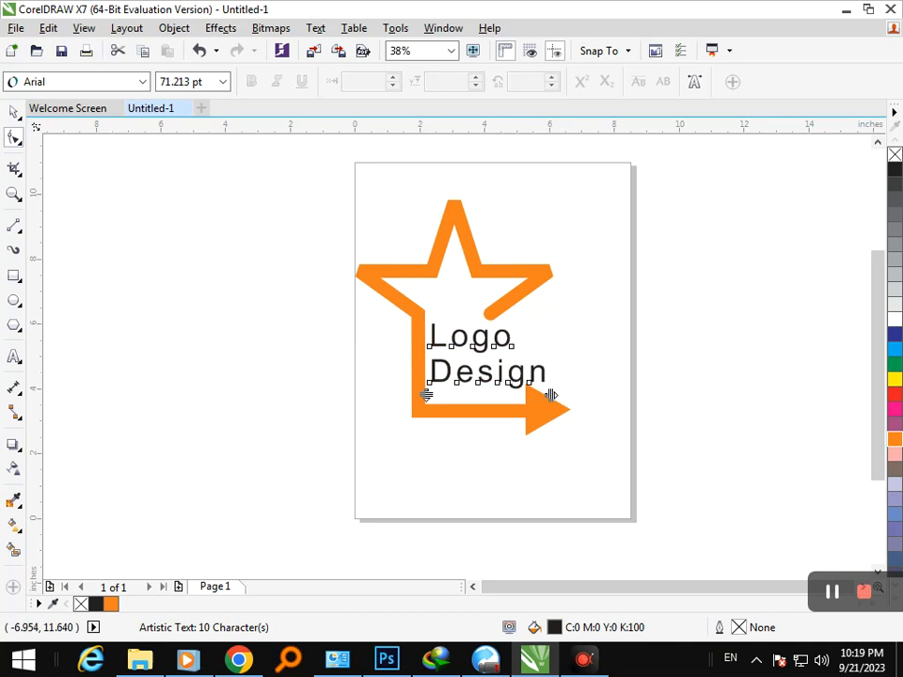
left_click(14, 112)
left_click(251, 284)
left_click(467, 378)
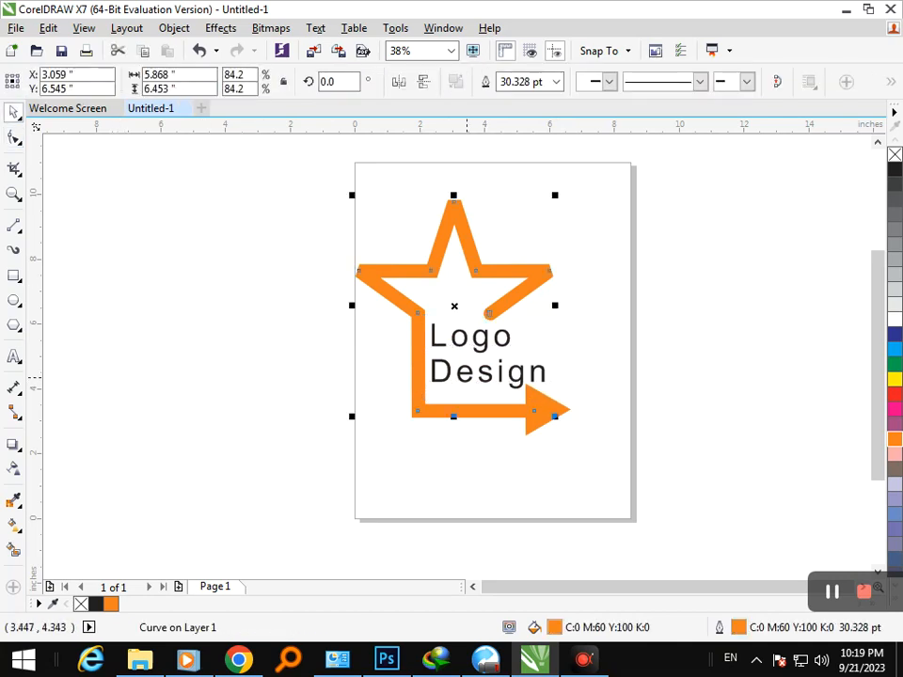
key("ctrl+t")
left_click(299, 430)
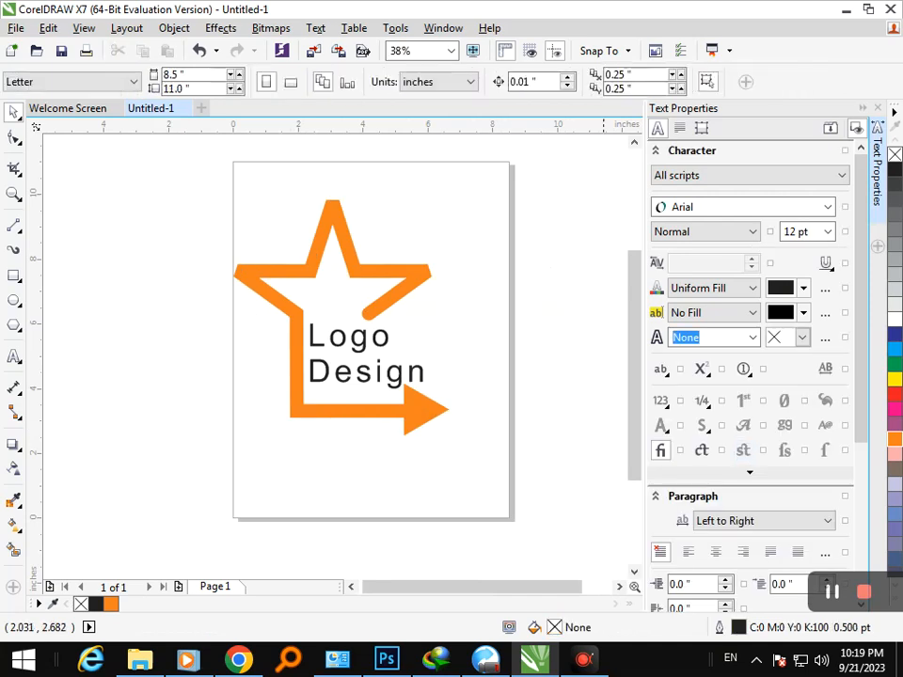
key("ctrl+t")
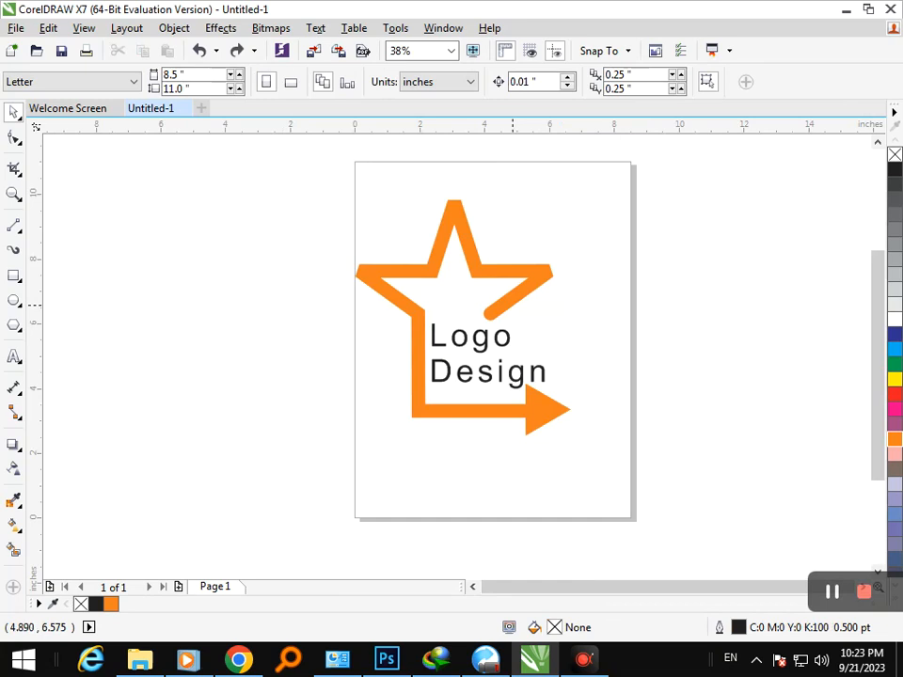
left_click(505, 304)
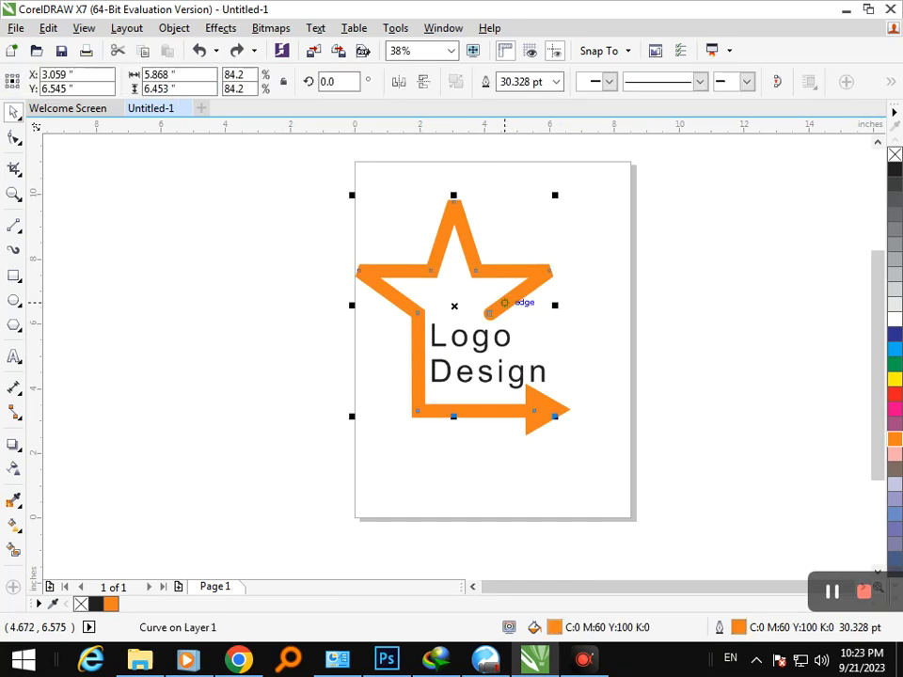
left_click_drag(501, 412, 413, 422)
key("ctrl+z")
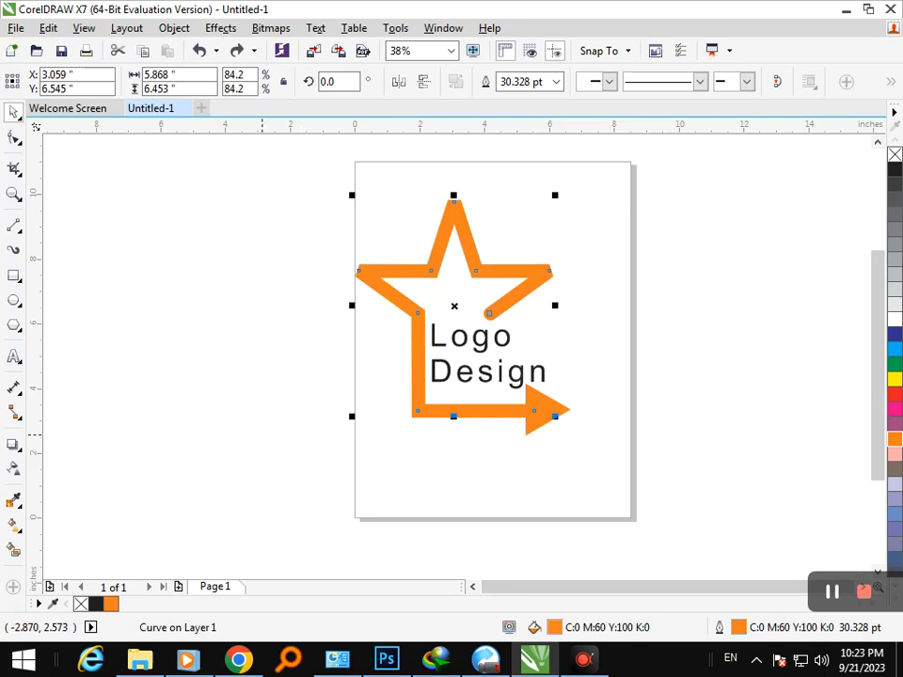
left_click(126, 555)
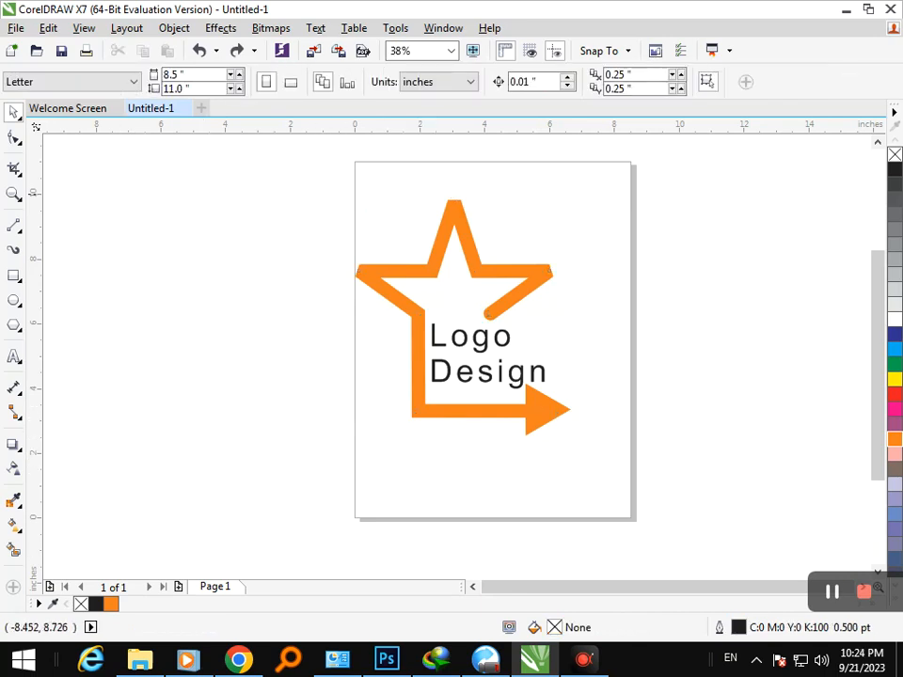
Move the star curve's lower corner and end nodes down to lengthen the stem, and place the arrowhead on the line's new end
left_click(13, 138)
left_click(417, 412)
left_click_drag(416, 410, 417, 449)
left_click_drag(531, 413, 545, 448)
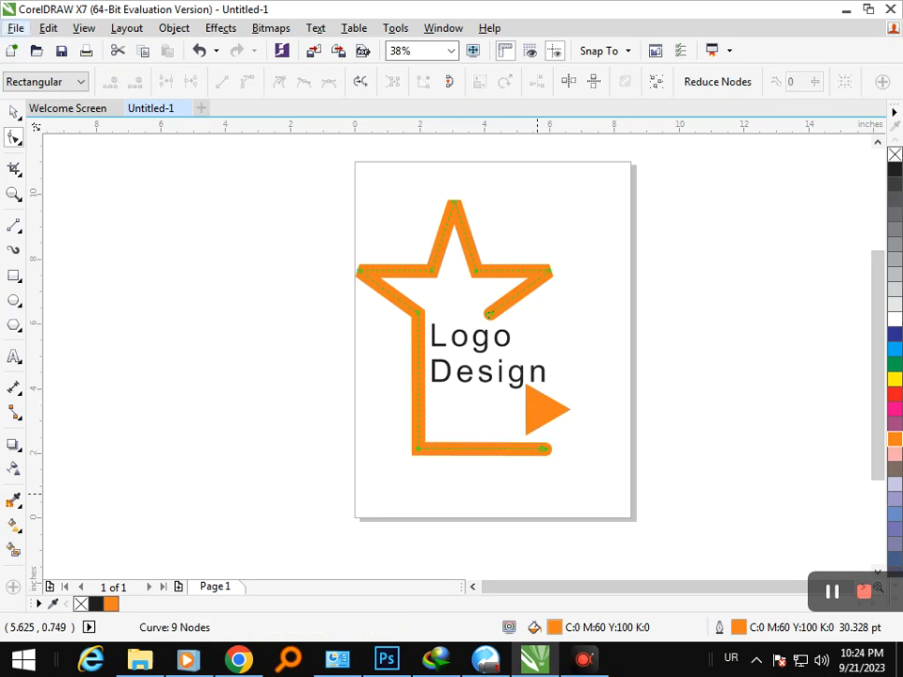
left_click(541, 410)
left_click(14, 111)
left_click_drag(538, 407, 554, 444)
Enlarge the "Logo Design" text to about 81.5 pt within the taller space and centre-align its lines
left_click(509, 379)
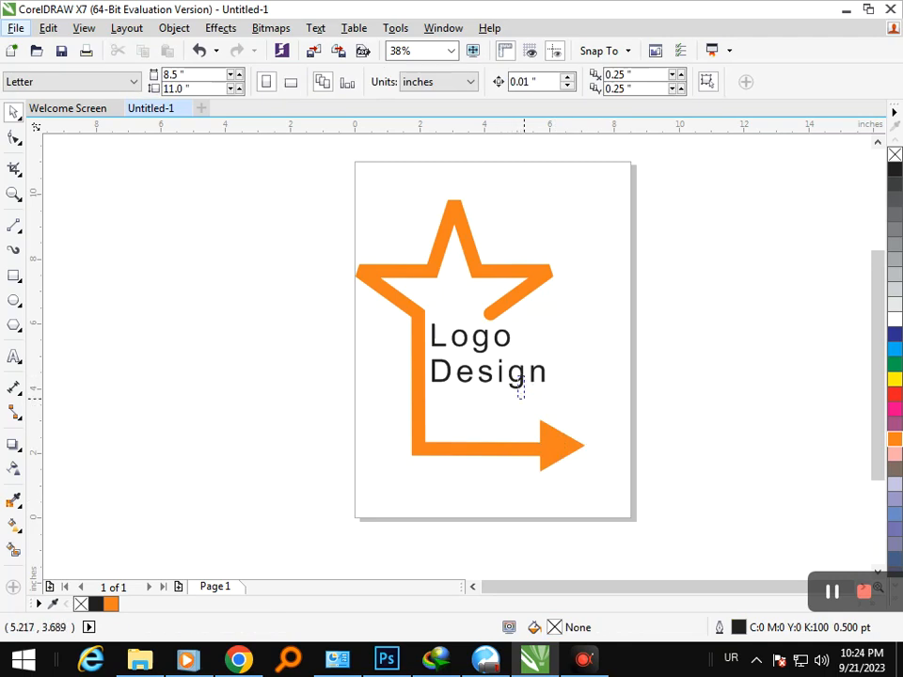
left_click_drag(524, 382, 569, 398)
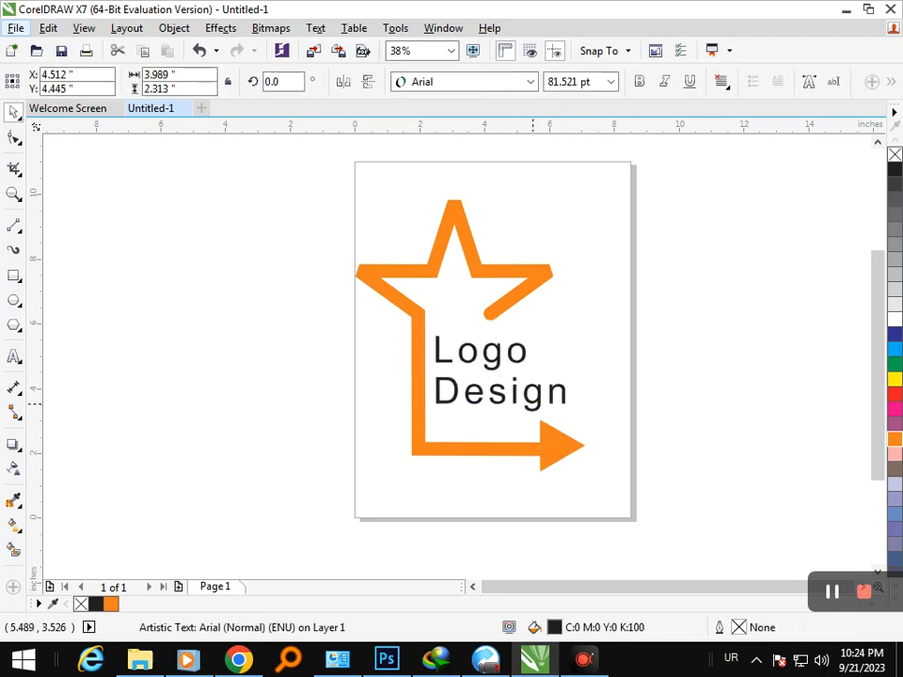
double_click(440, 354)
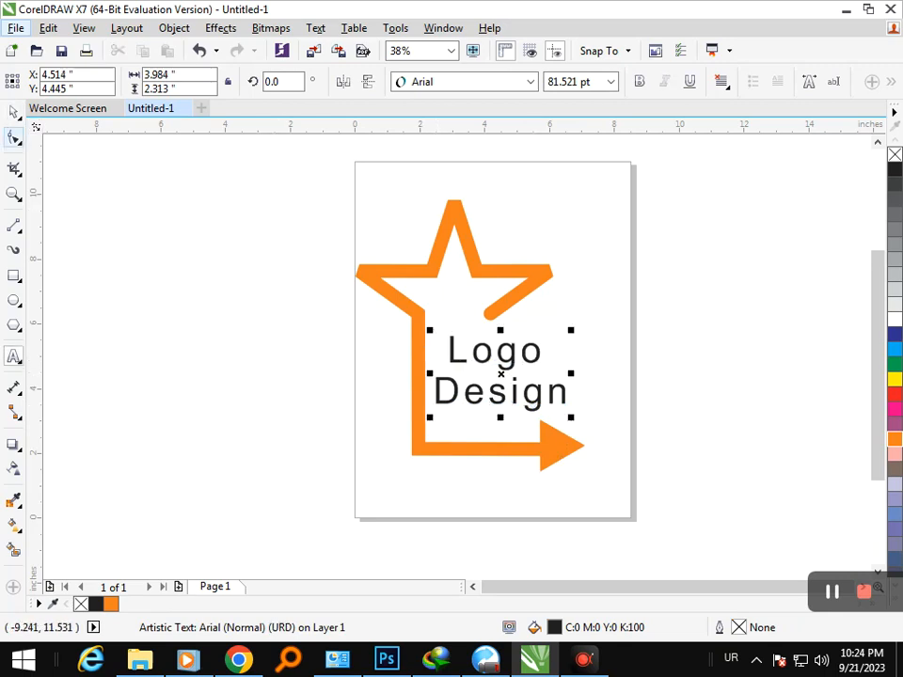
left_click(14, 112)
Make the "Logo Design" text bold
left_click(510, 400)
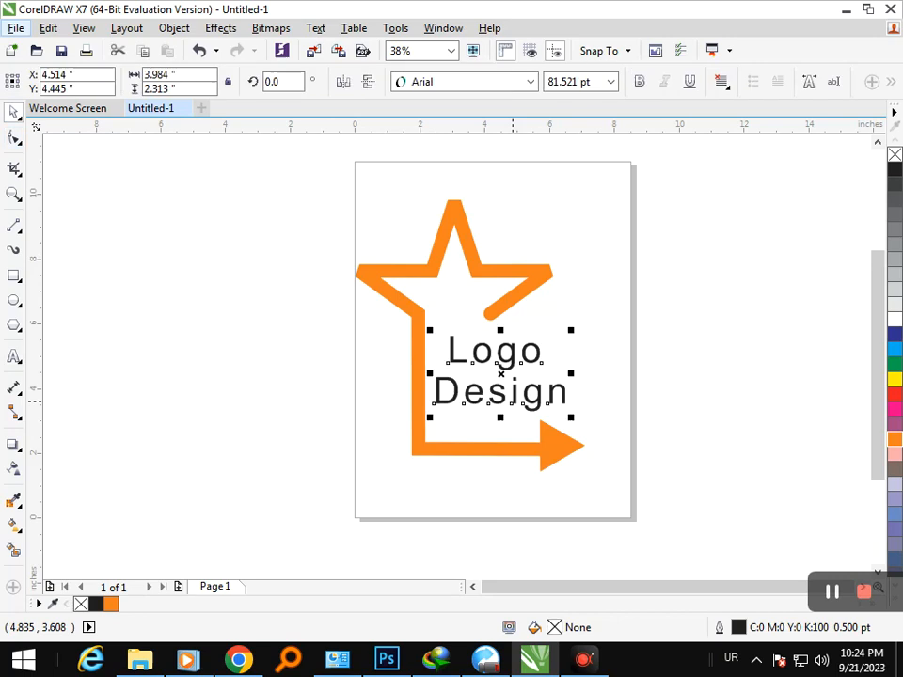
left_click(639, 82)
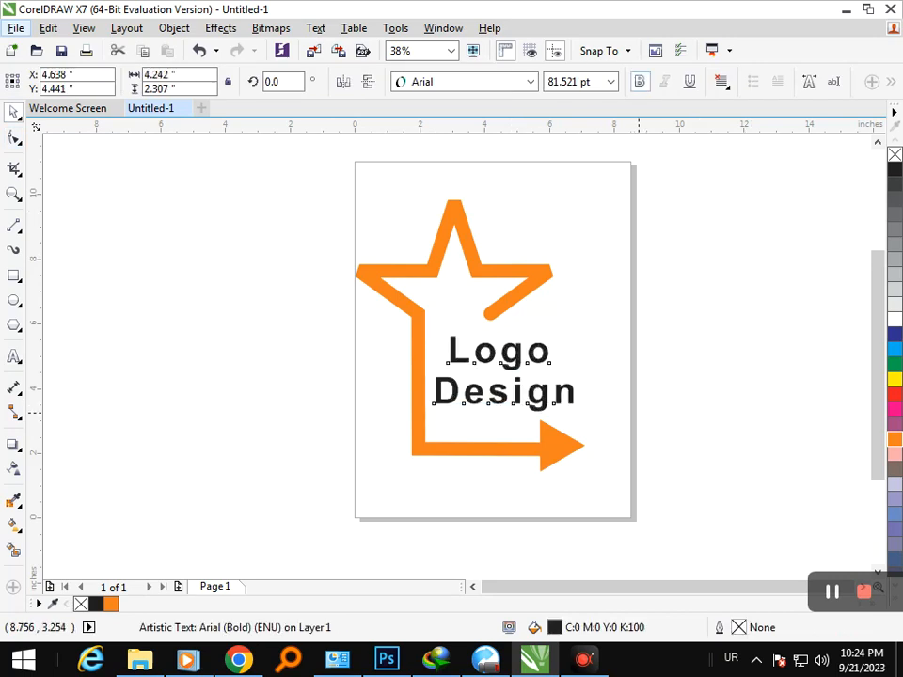
left_click(639, 412)
Recolour the fill and outline of the star curve and arrowhead cyan (C:100 M:0 Y:0 K:0)
left_click(525, 290)
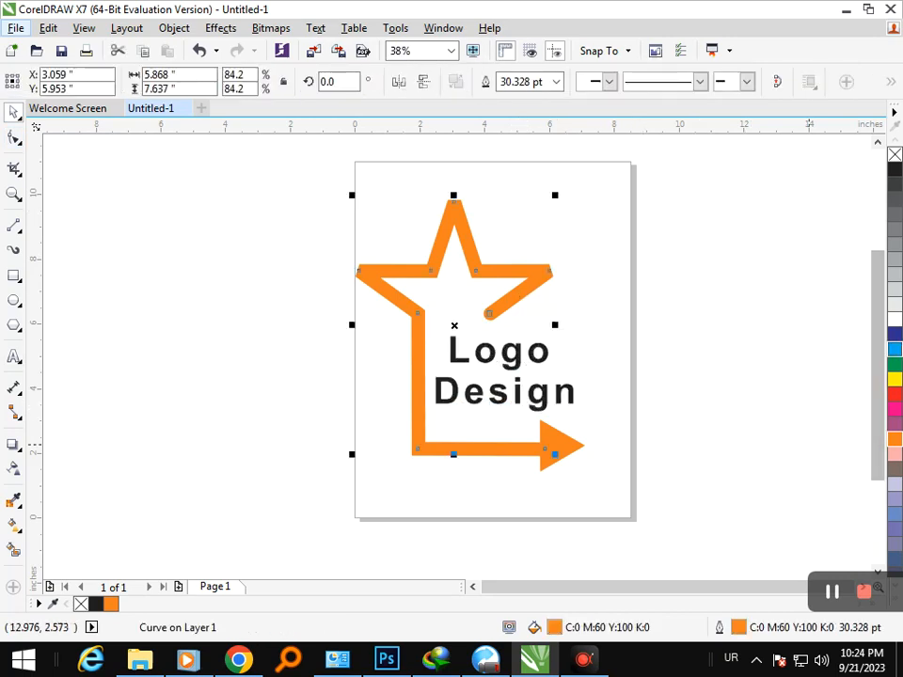
right_click(894, 348)
left_click(564, 432)
left_click(561, 445)
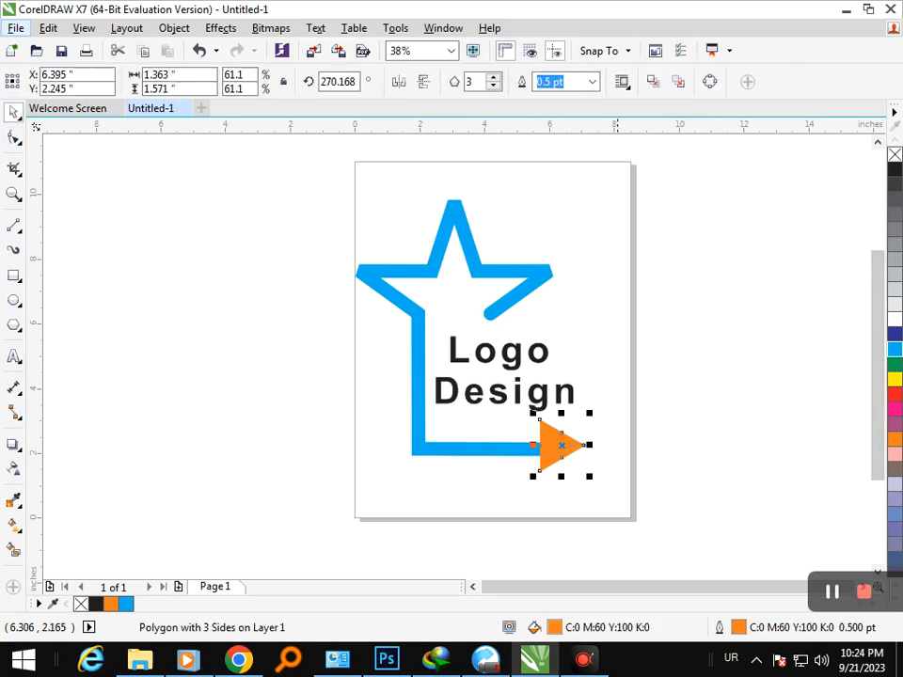
left_click(894, 348)
left_click(720, 425)
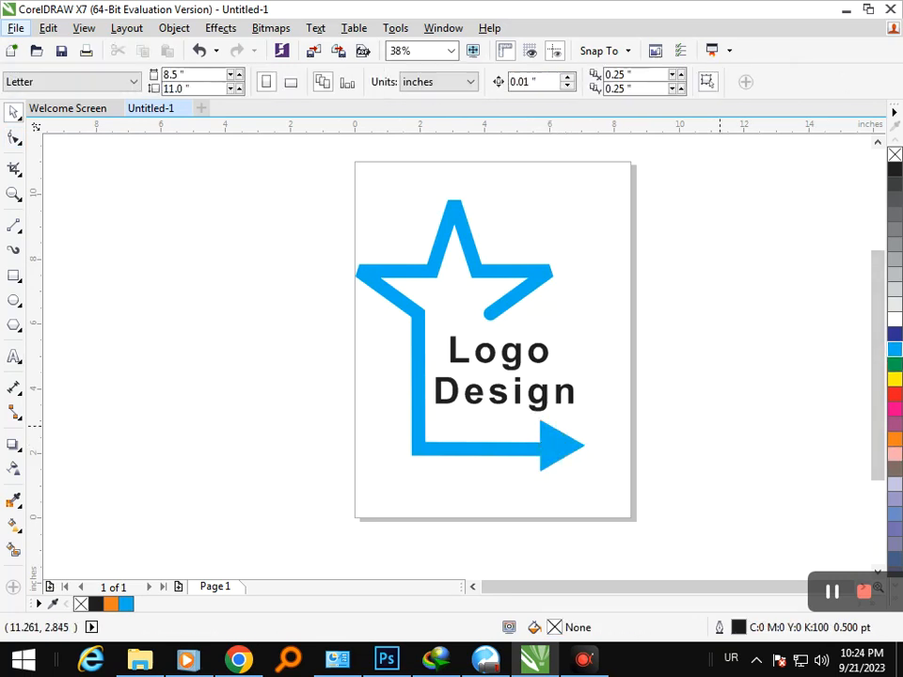
Nudge the arrowhead down 0.07 in to centre it on the base line, and shift the text slightly away from the stem
left_click(543, 466)
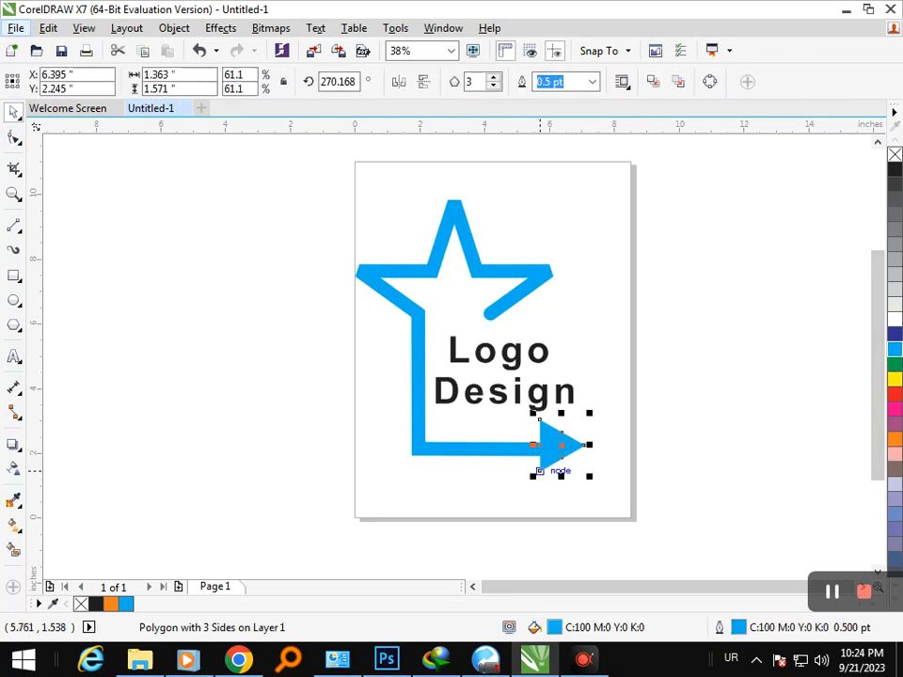
key("Down")
key("Down")
key("Down")
key("Down")
key("Down")
key("Down")
key("Down")
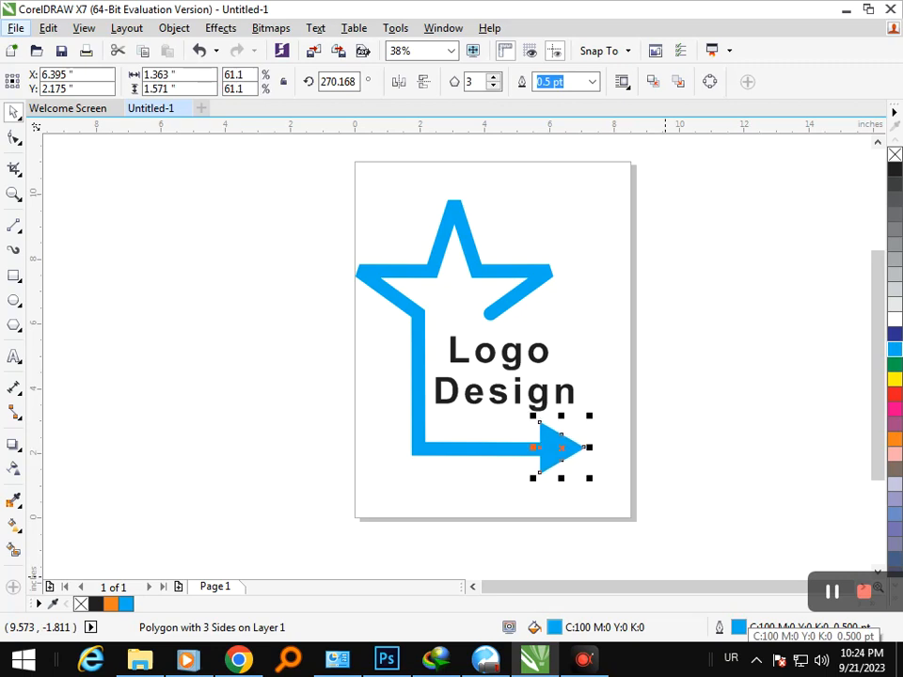
key("Escape")
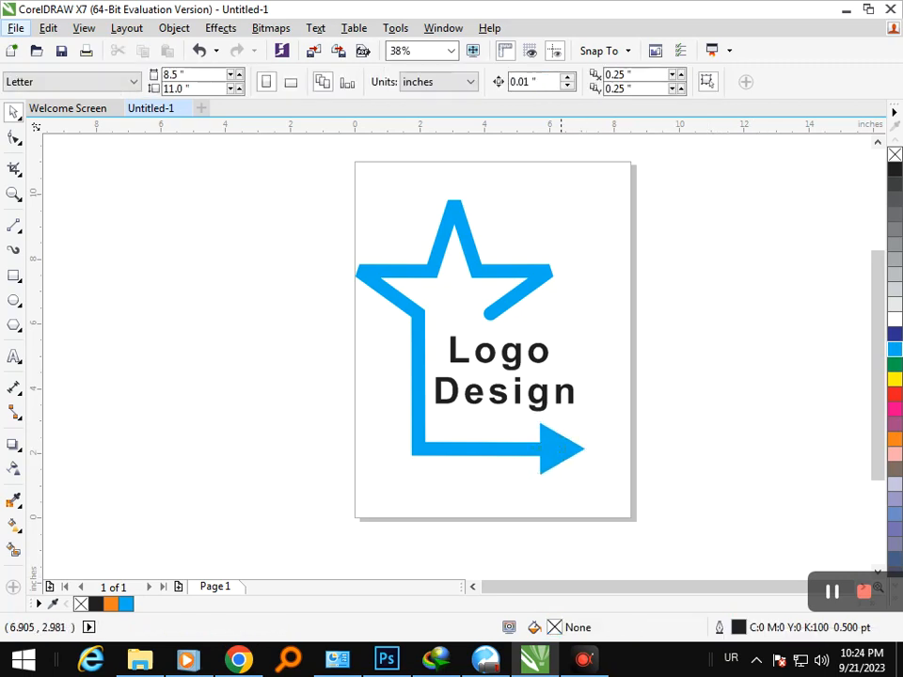
left_click_drag(536, 399, 540, 403)
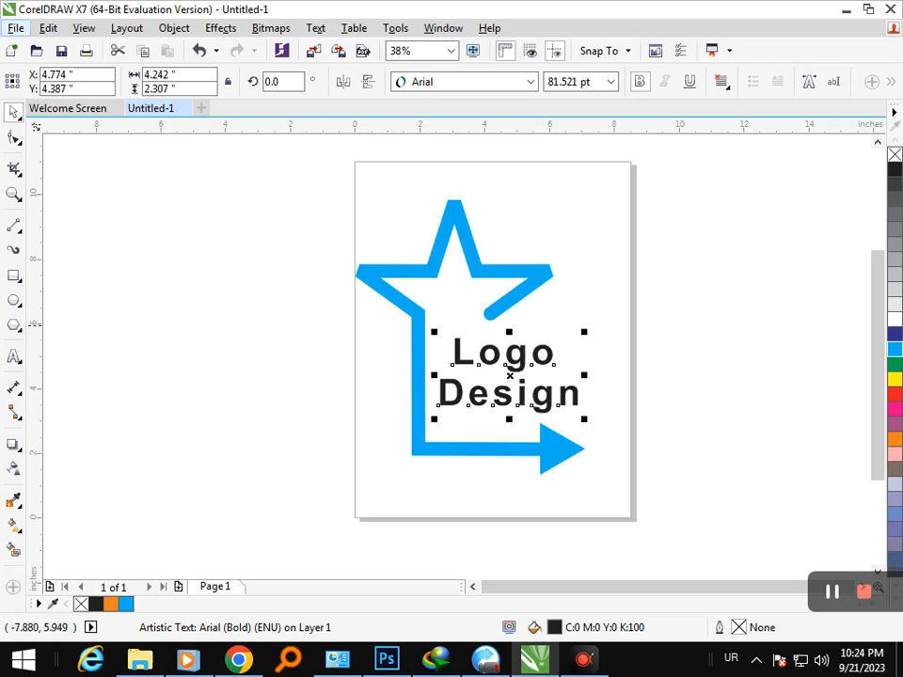
Draw a five-sided polygon about 1.9 in wide on the empty area beside the page
left_click(147, 334)
left_click_drag(80, 289, 141, 346)
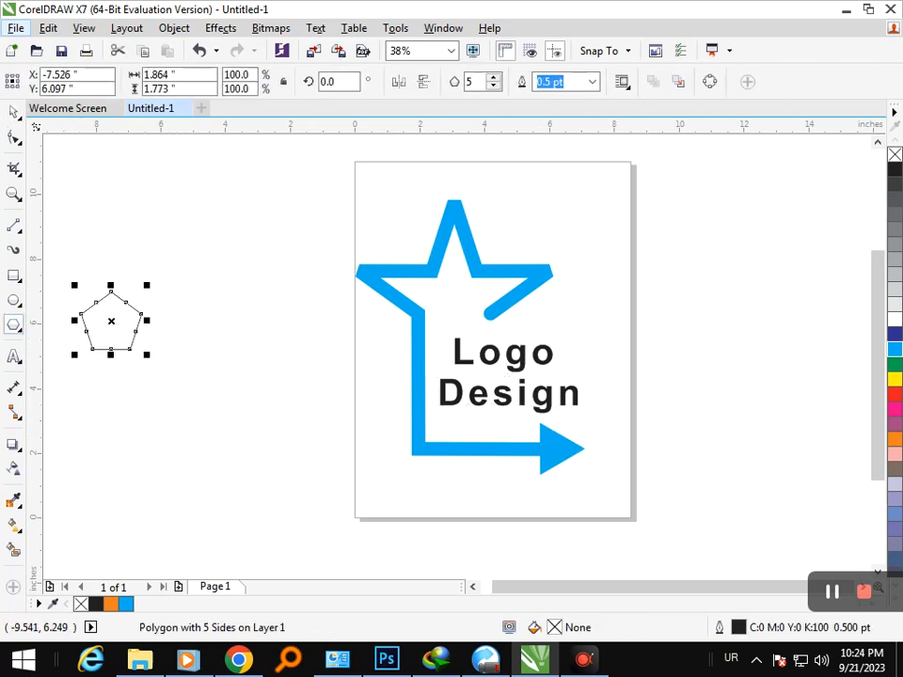
Try a small cyan-filled five-pointed star inside the outline and over the arrowhead, and delete it
left_click(19, 329)
left_click(55, 342)
mouse_move(173, 179)
left_mouse_down()
mouse_move(225, 222)
mouse_move(311, 322)
mouse_move(453, 329)
mouse_move(448, 336)
mouse_move(458, 317)
left_mouse_up()
key("space")
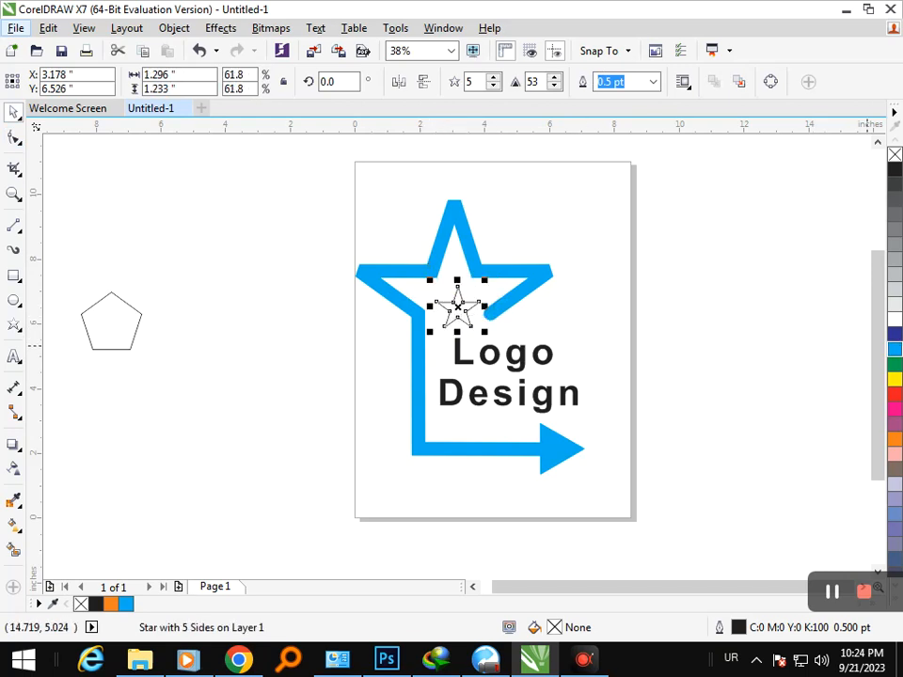
left_click(894, 349)
left_click(806, 360)
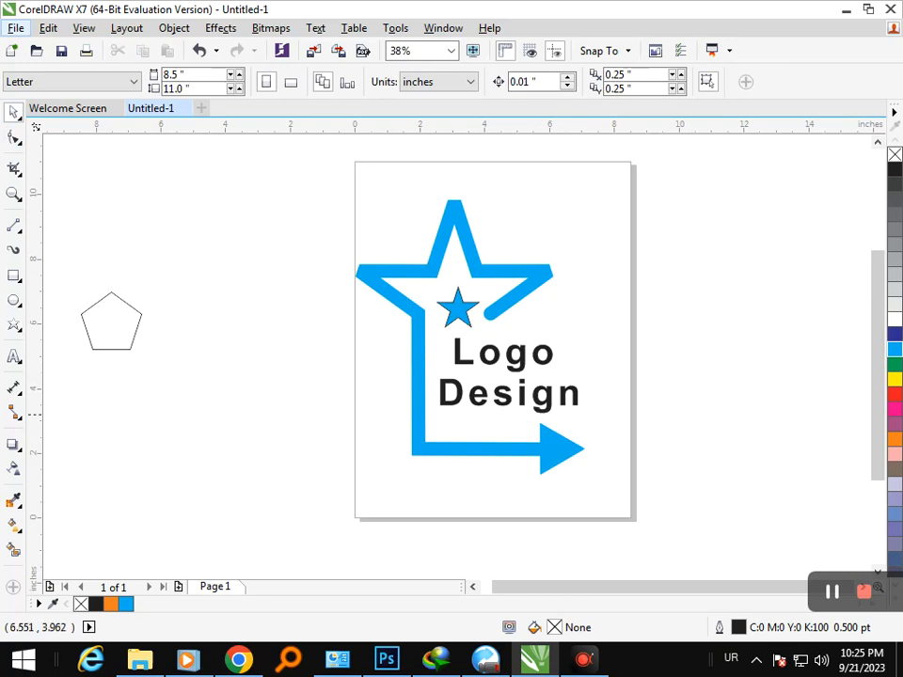
left_click_drag(458, 307, 551, 455)
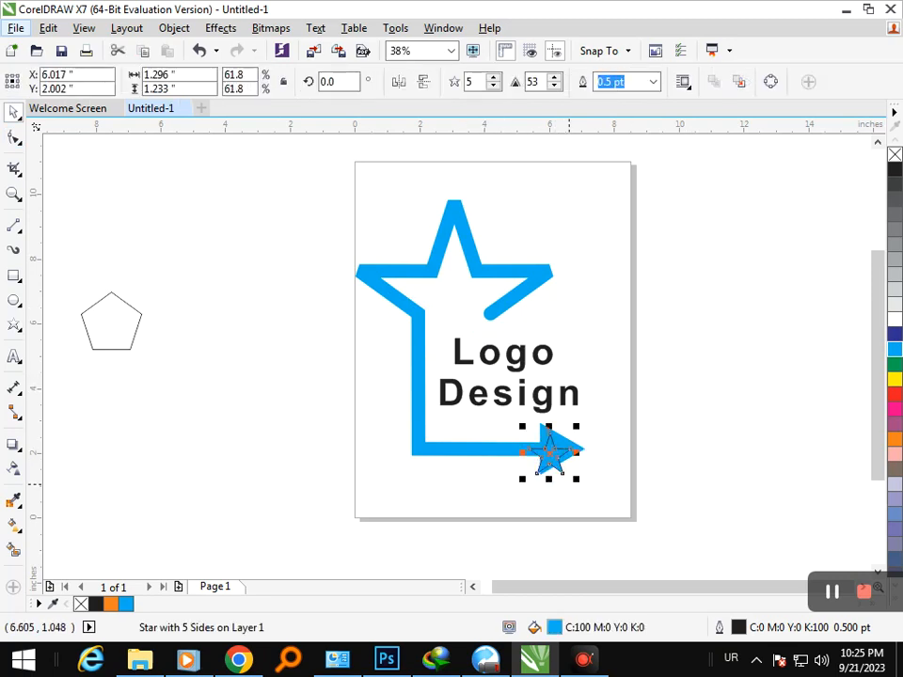
key("Delete")
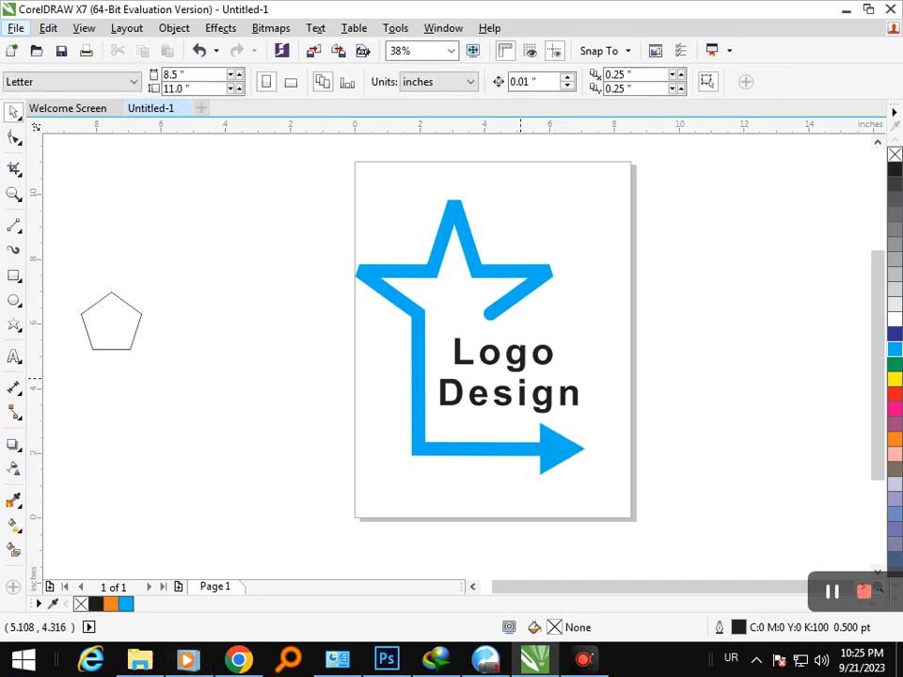
Convert the star curve's outline to an object
left_click(549, 449)
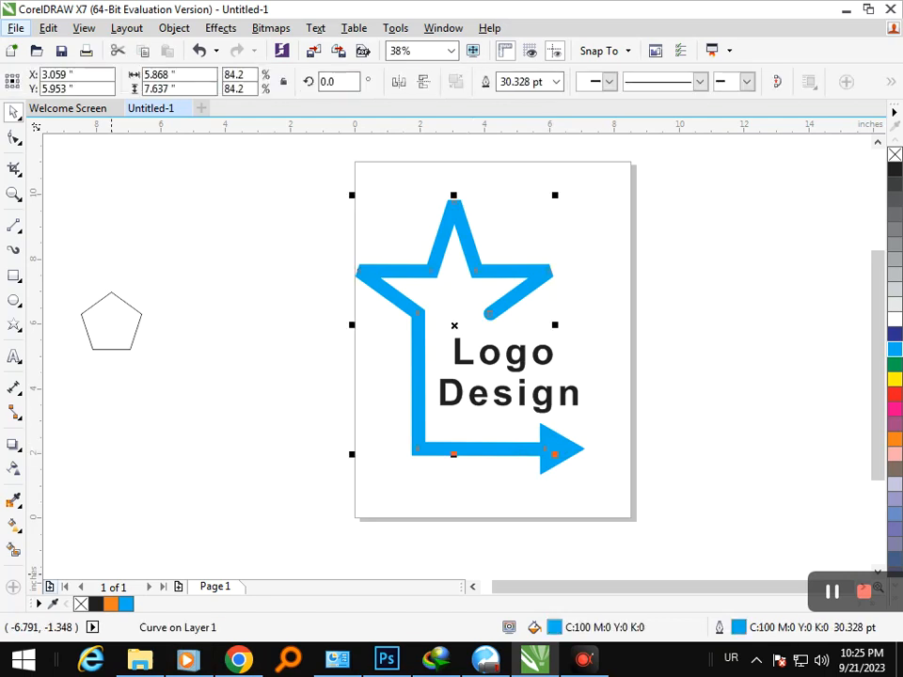
left_click(174, 27)
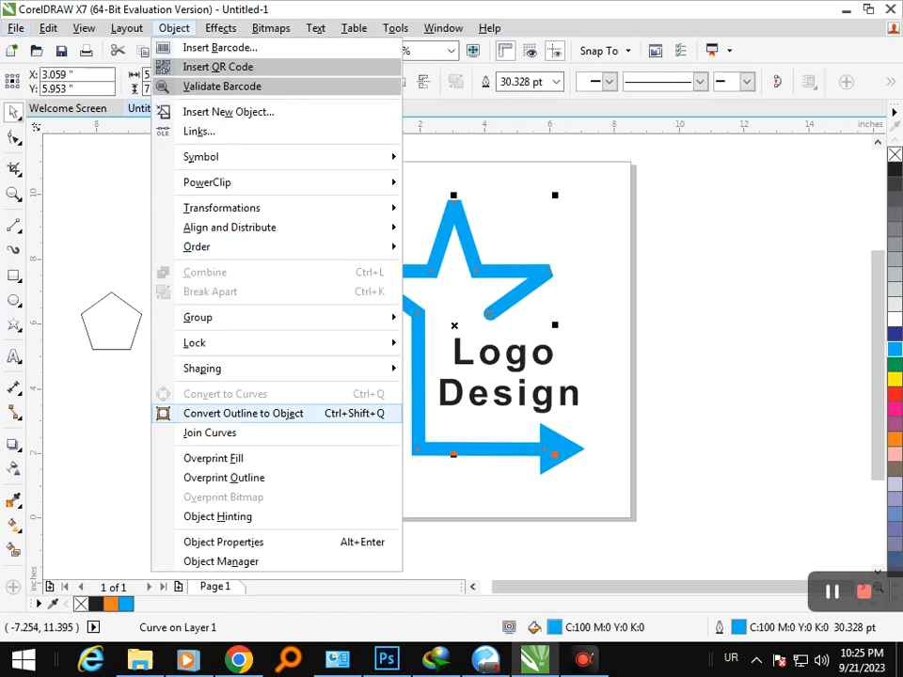
left_click(241, 410)
Apply a linear cyan-to-white gradient to the star shape, running from its upper tip to the base line near the arrowhead
left_click(18, 529)
left_click(87, 524)
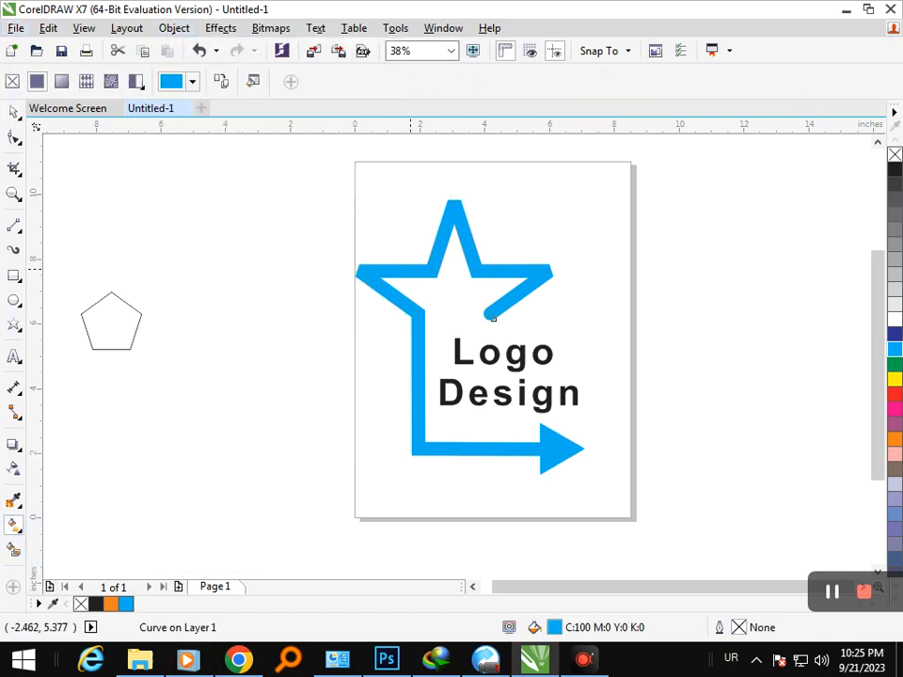
left_click_drag(454, 200, 527, 463)
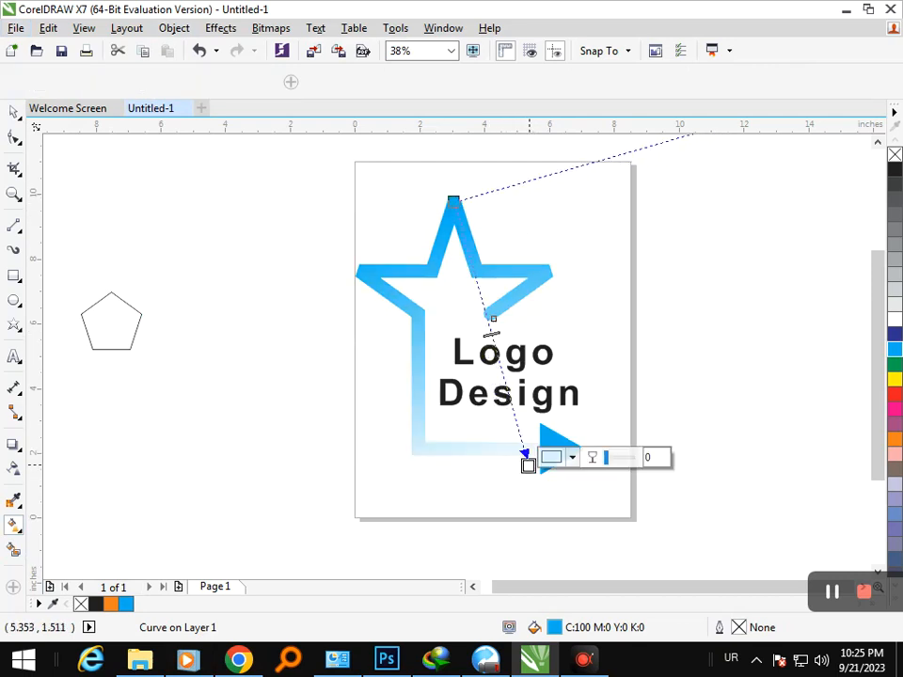
Recolour the star's gradient with yellow at the upper tip, a green stop at 53%, and orange at the arrow end
left_click(894, 438)
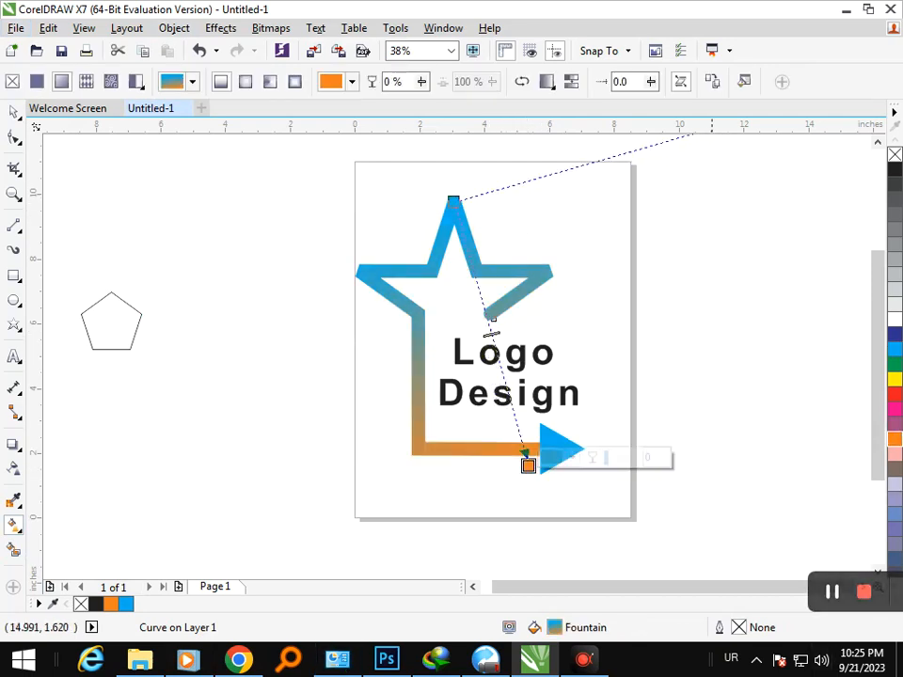
left_click(453, 200)
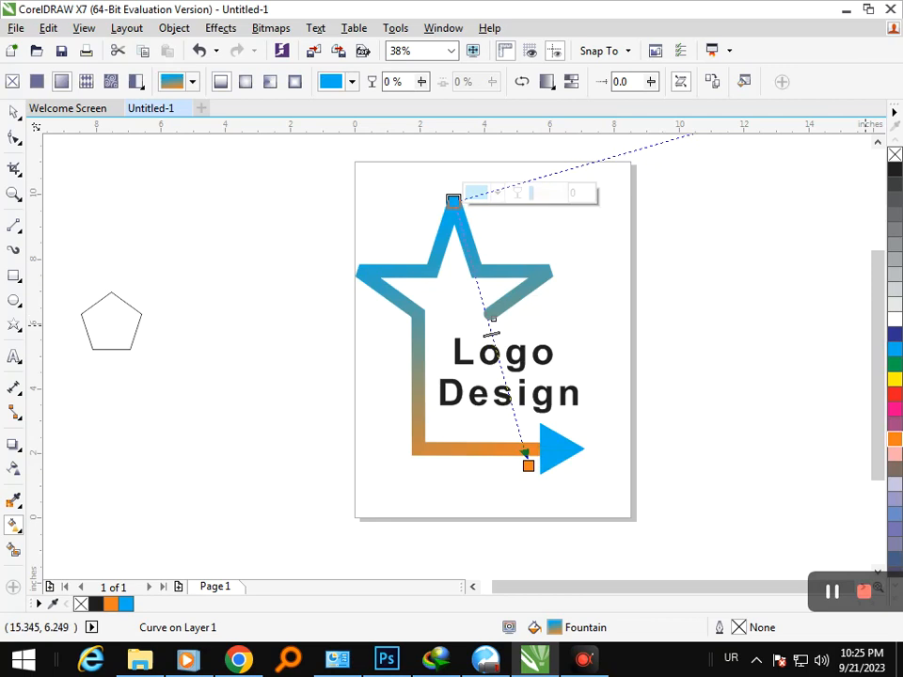
left_click(894, 379)
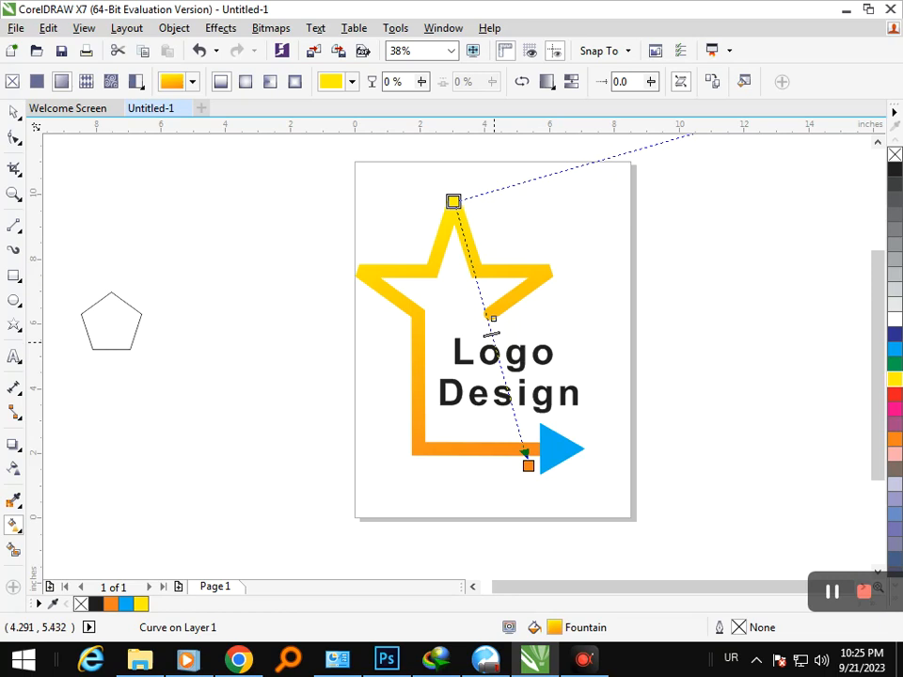
double_click(494, 342)
left_click(895, 364)
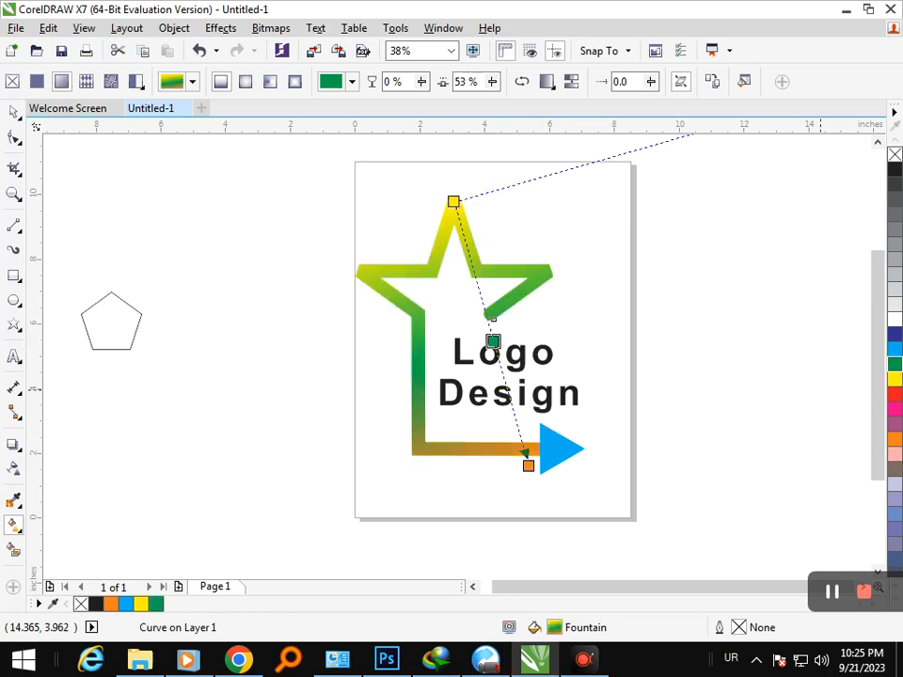
key("space")
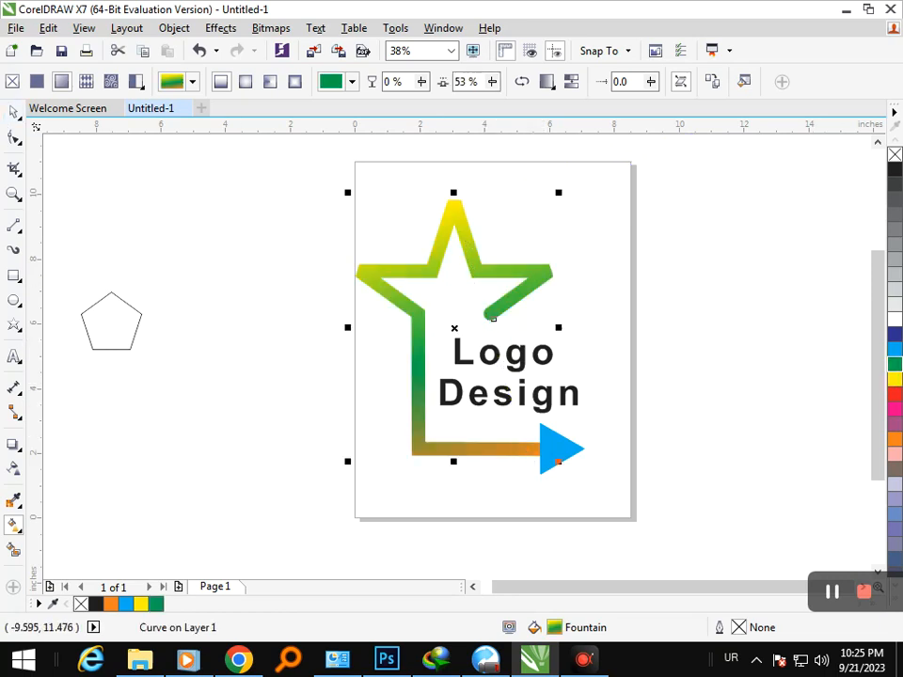
key("Escape")
Copy only the fill property from the star shape onto the triangular arrowhead
left_click(561, 442)
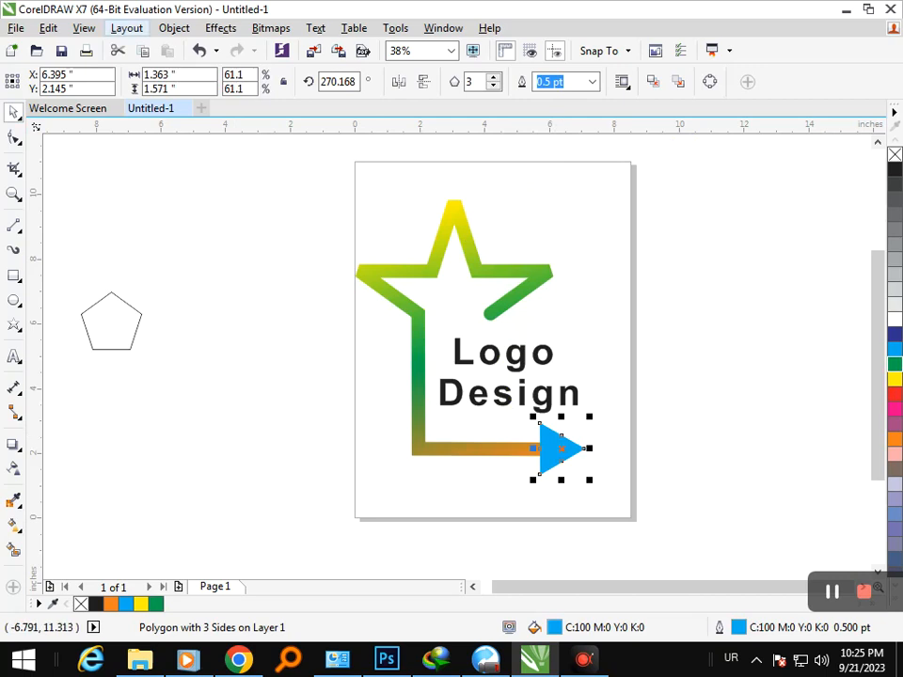
left_click(48, 28)
left_click(118, 272)
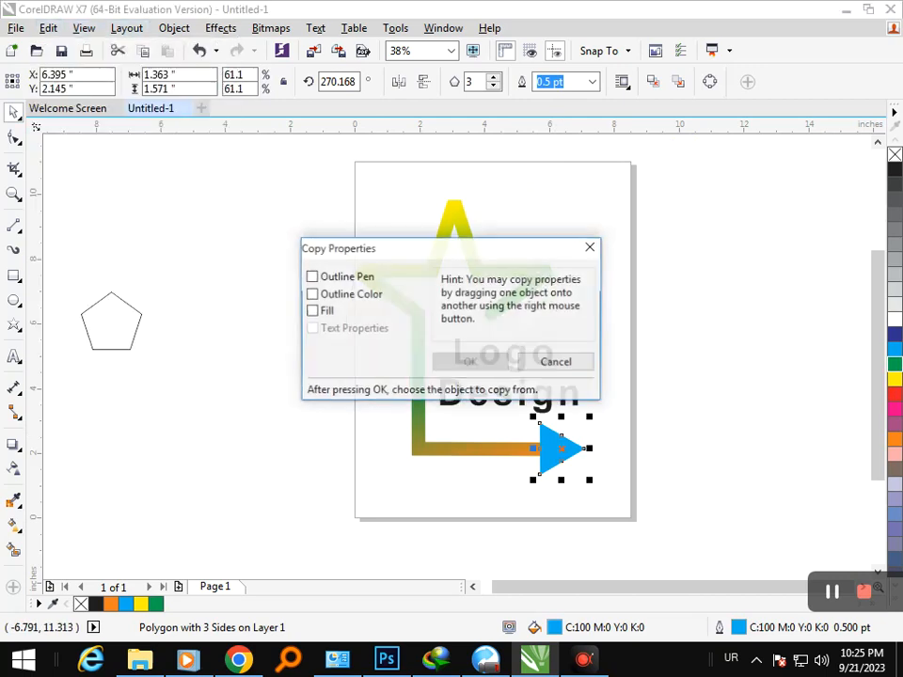
left_click(310, 310)
left_click(470, 363)
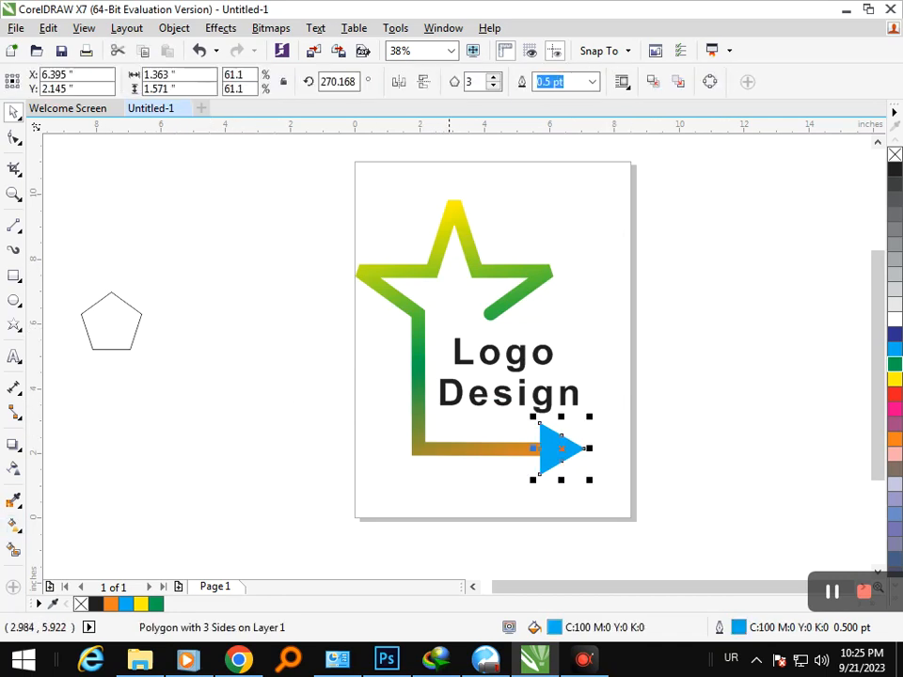
left_click(48, 29)
left_click(117, 273)
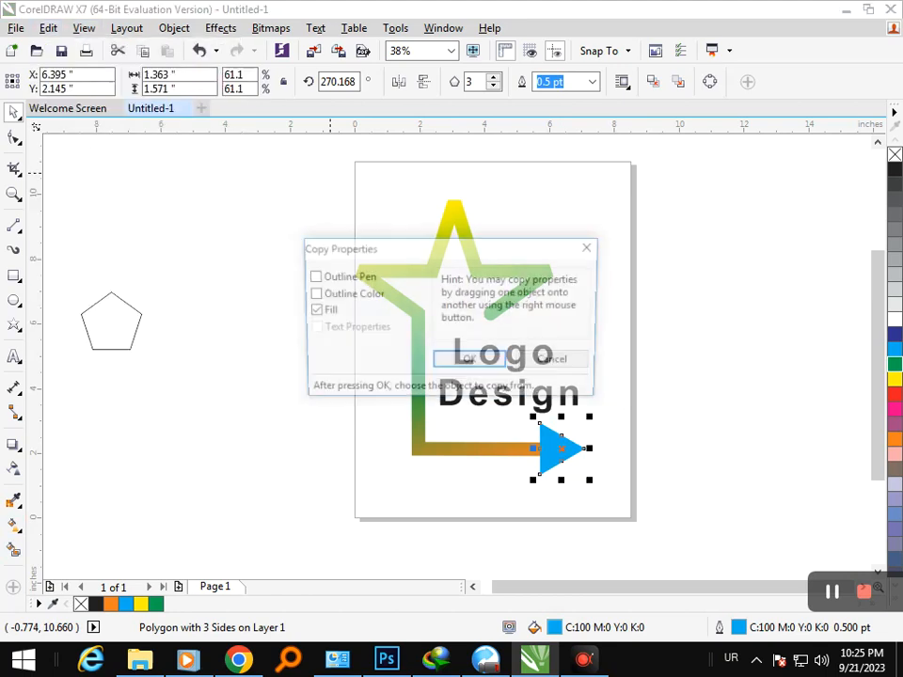
key("Return")
left_click(439, 232)
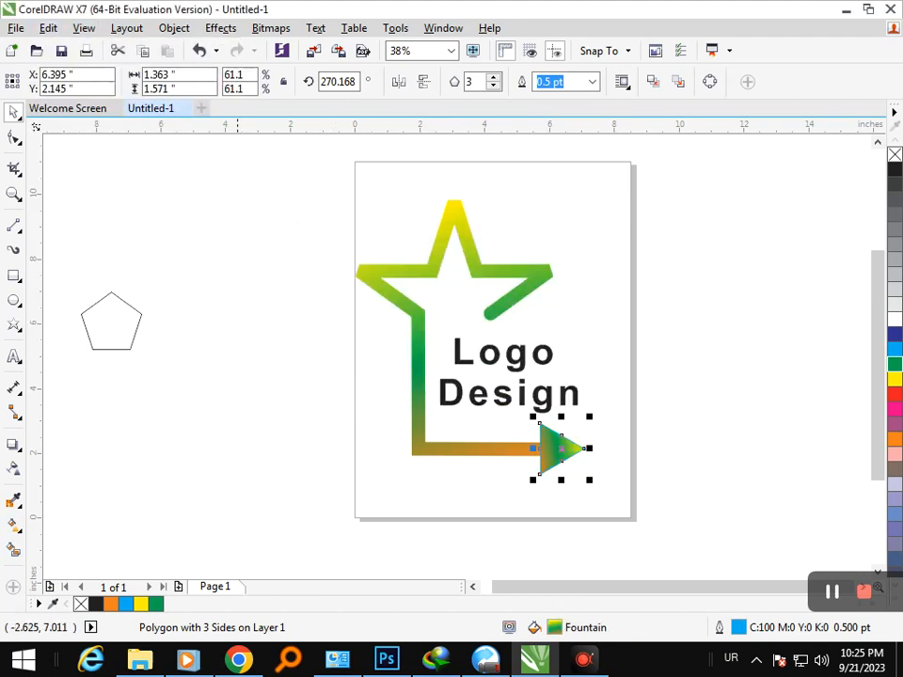
left_click(248, 300)
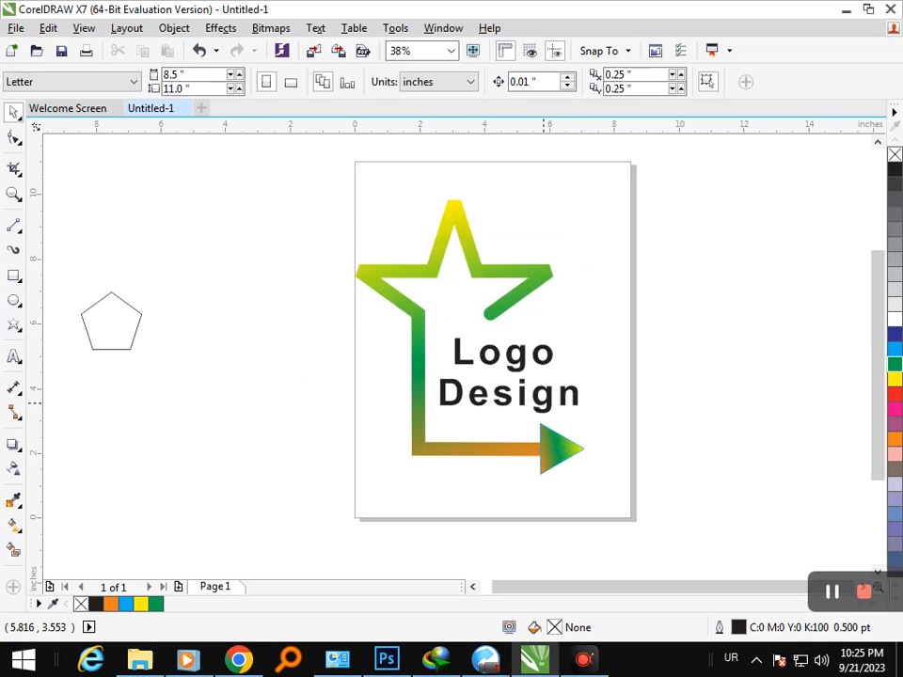
Apply an outside contour to the "Logo Design" text with 2 steps and a 0.06 in offset
left_click(542, 402)
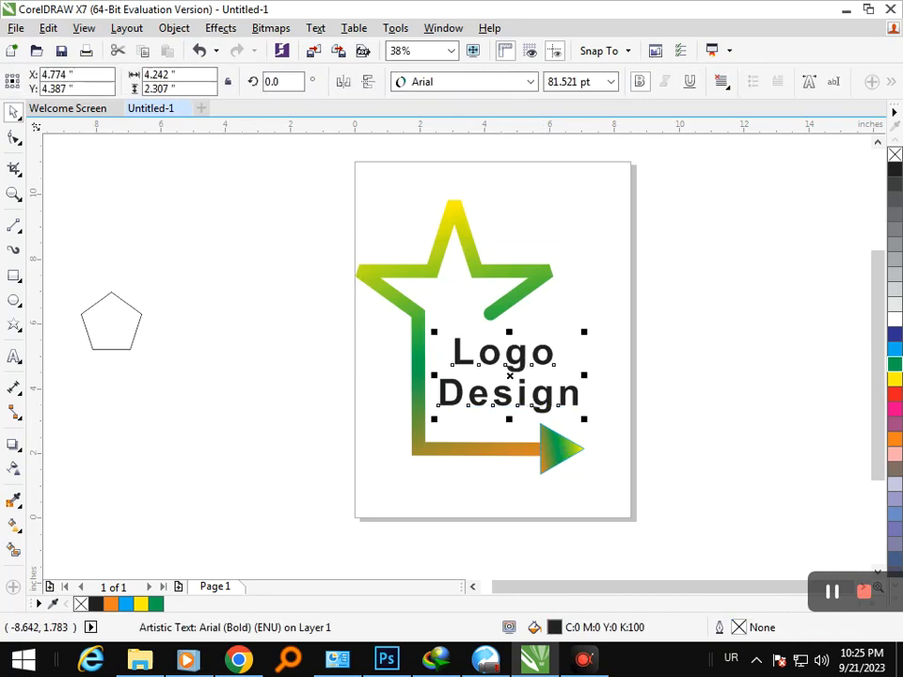
left_click(14, 444)
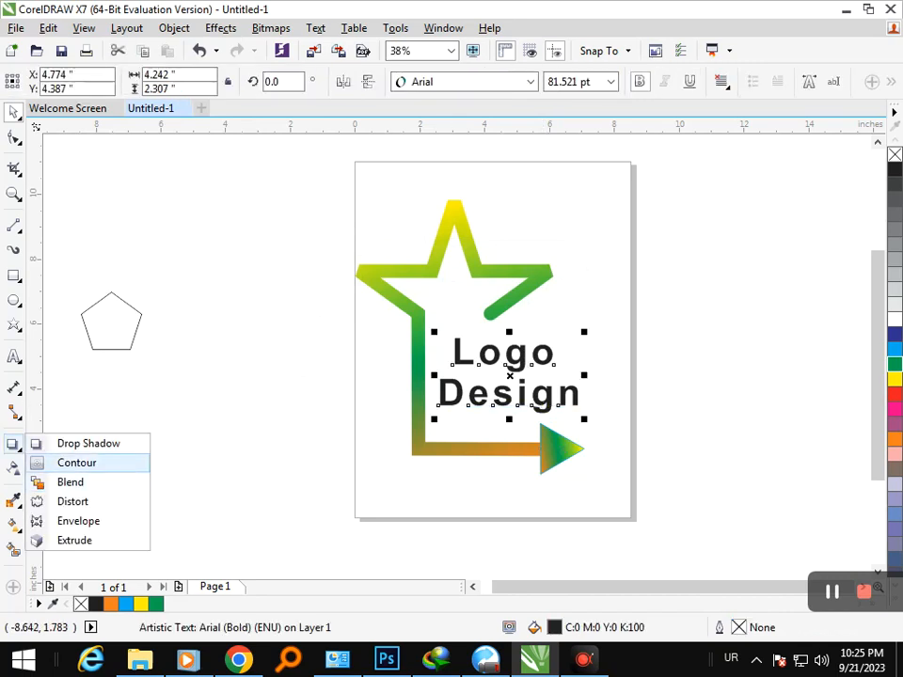
left_click(75, 462)
mouse_move(554, 401)
left_mouse_down()
mouse_move(508, 417)
mouse_move(509, 408)
mouse_move(556, 425)
left_mouse_up()
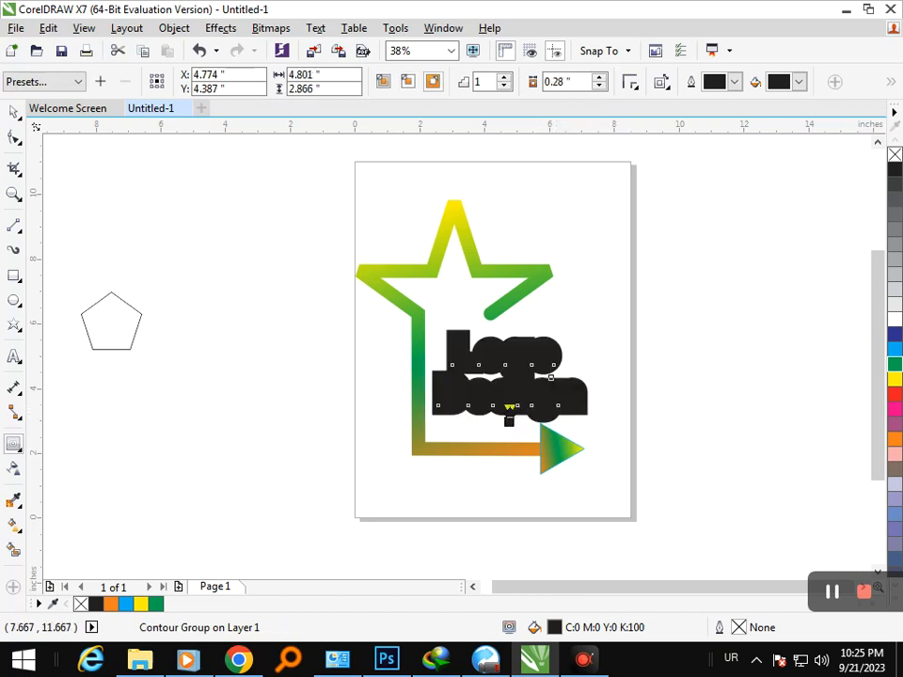
left_click(504, 77)
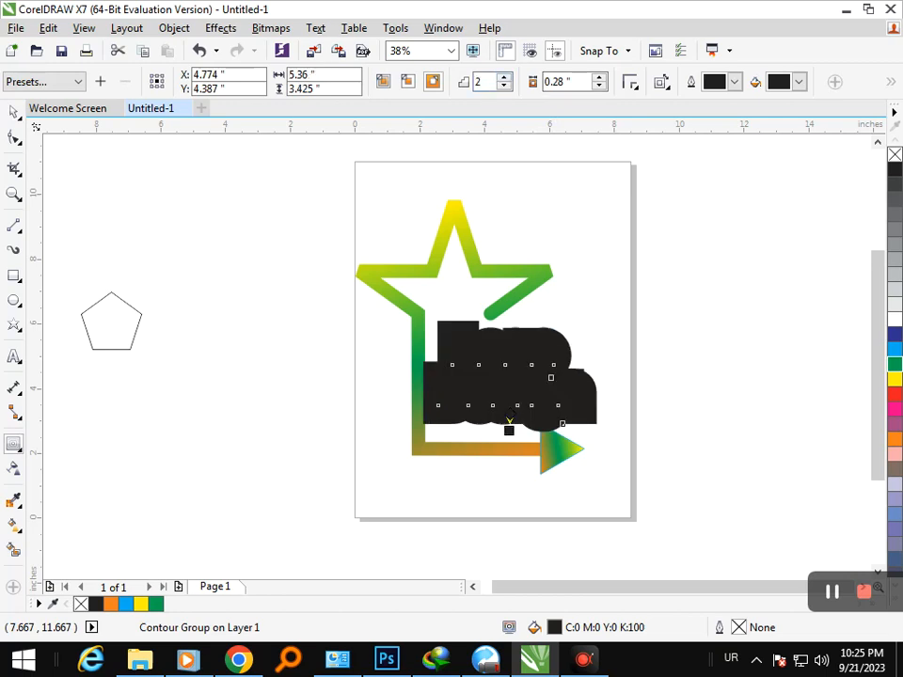
left_click(599, 87)
left_click(599, 86)
left_click(599, 87)
left_click(599, 87)
left_click(599, 87)
left_click(599, 86)
left_click(599, 86)
left_click(599, 87)
left_click(599, 86)
left_click(599, 86)
left_click(599, 87)
left_click(598, 87)
left_click(599, 86)
Set the text contour's outline colour to yellow and its fill colour to light blue
left_click(735, 81)
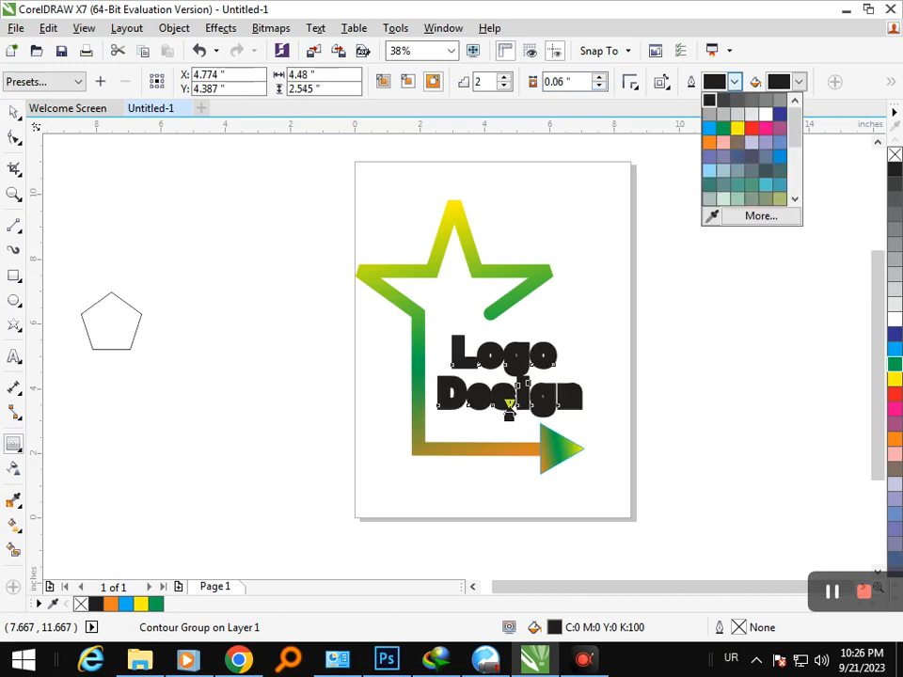
left_click(738, 129)
left_click(798, 82)
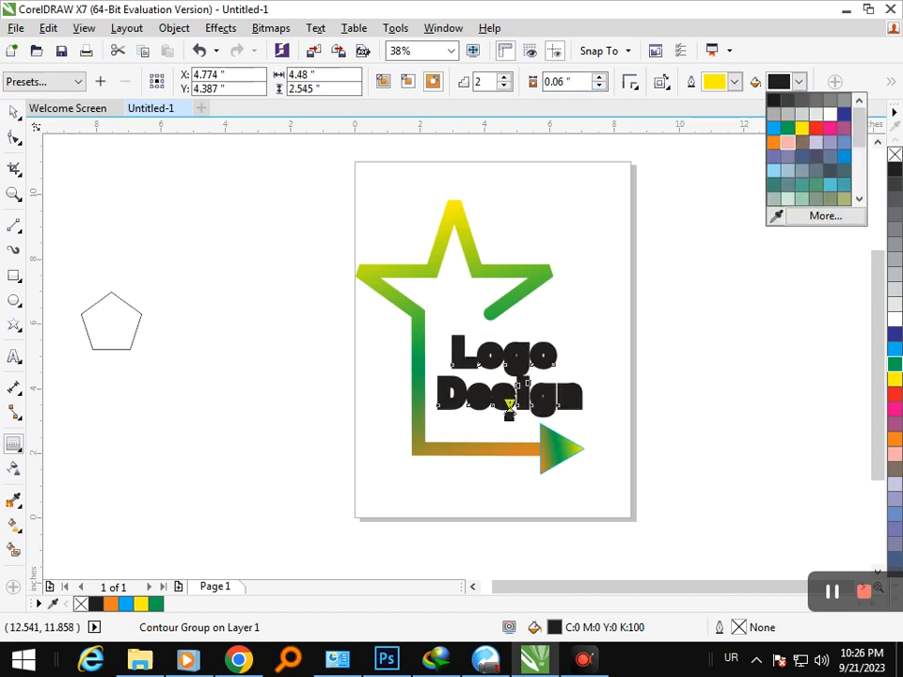
left_click(816, 145)
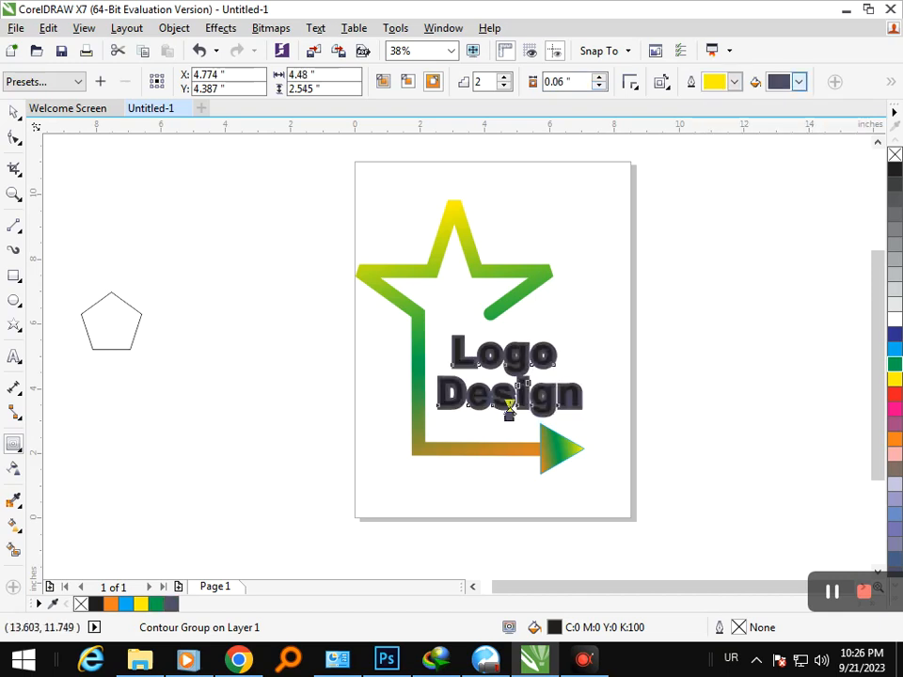
left_click(798, 82)
left_click(827, 123)
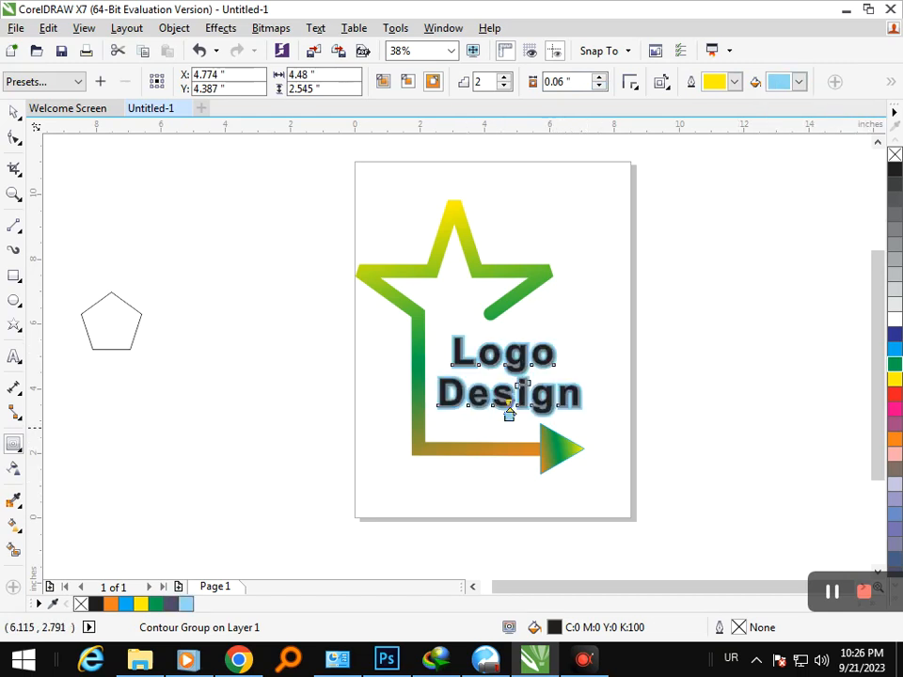
Increase the text contour's offset to 0.09 in and deselect it
left_click(599, 77)
left_click(599, 77)
left_click(599, 78)
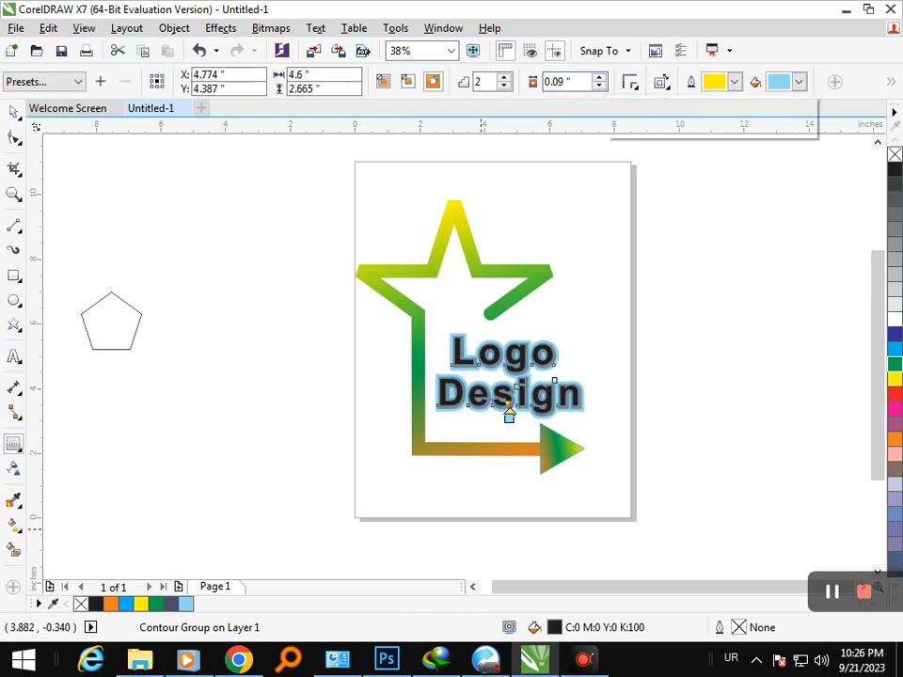
left_click(13, 112)
left_click(570, 532)
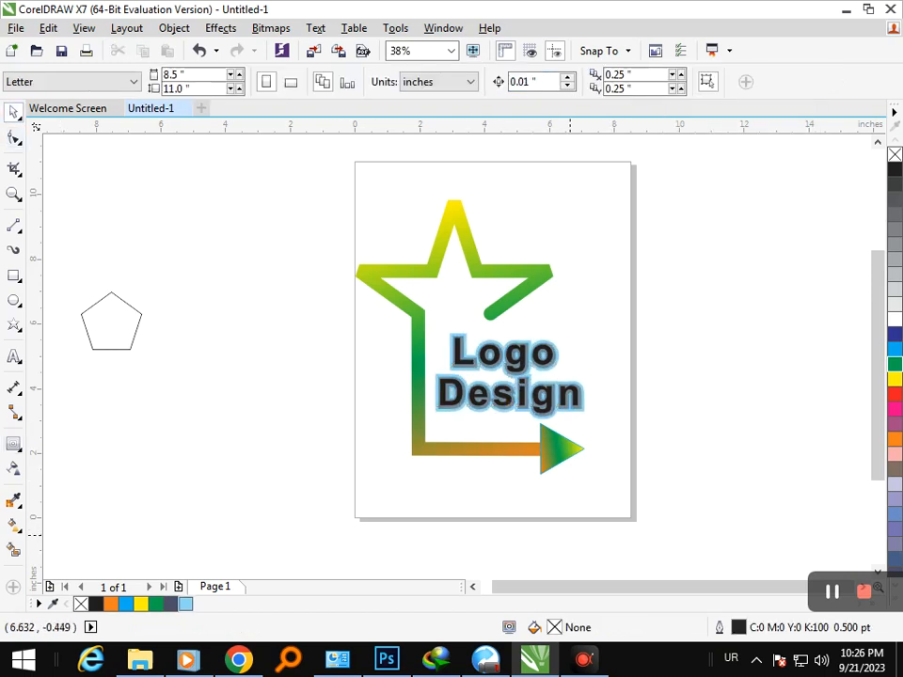
Break the text's contour group apart and ungroup the resulting contour layers, keeping them in place behind the text
scroll(494, 403, "up", 3)
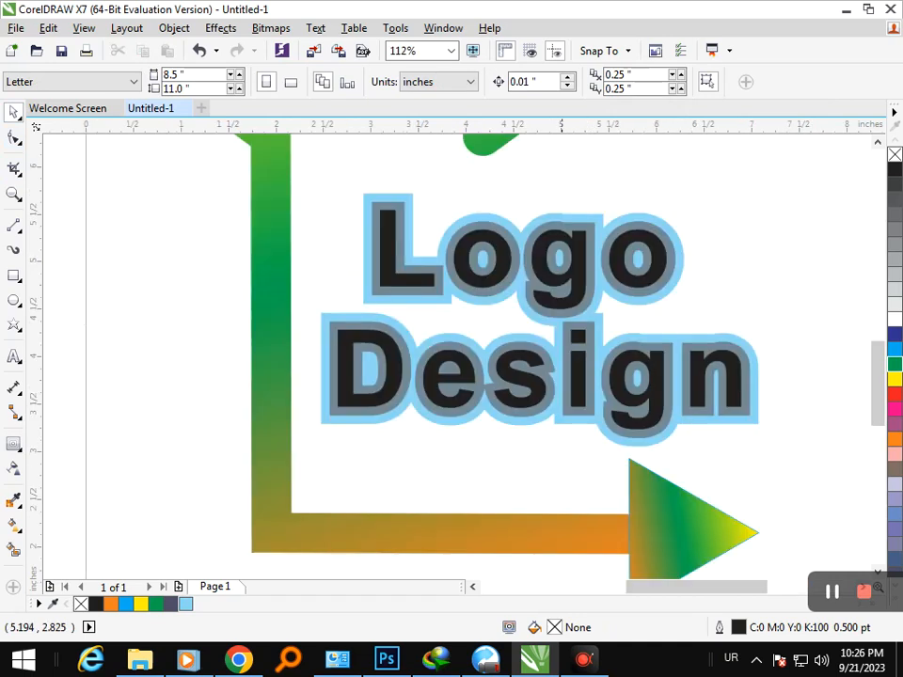
left_click(527, 408)
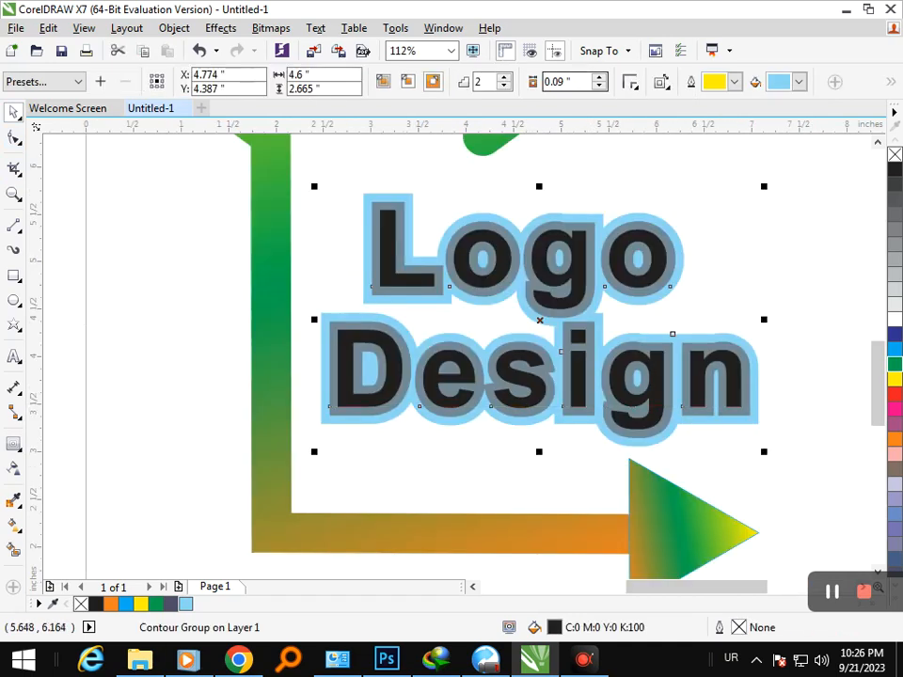
left_click(174, 27)
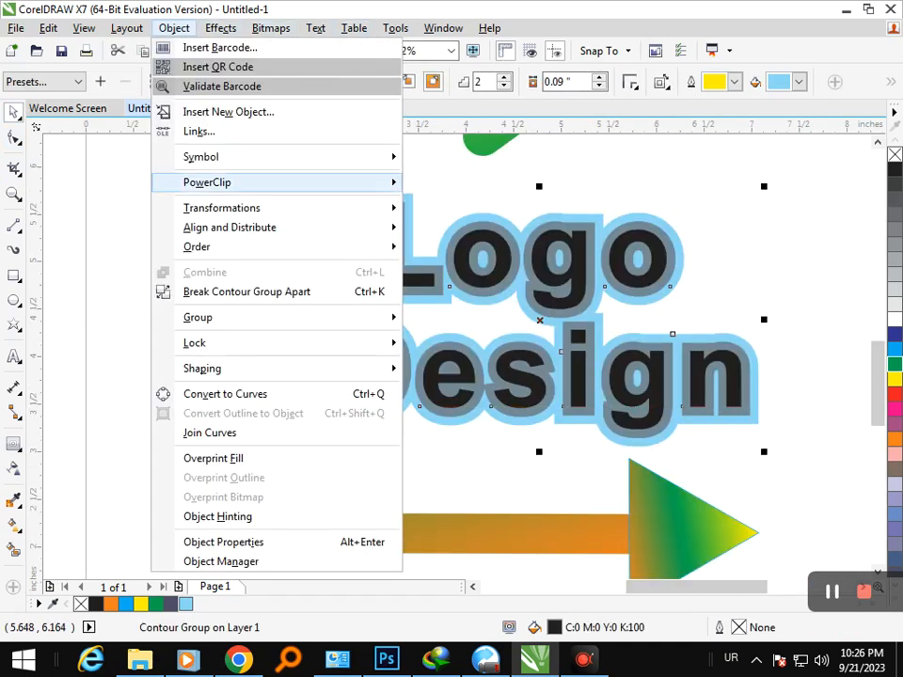
left_click(244, 288)
left_click(170, 291)
left_click_drag(452, 415, 407, 429)
key("ctrl+z")
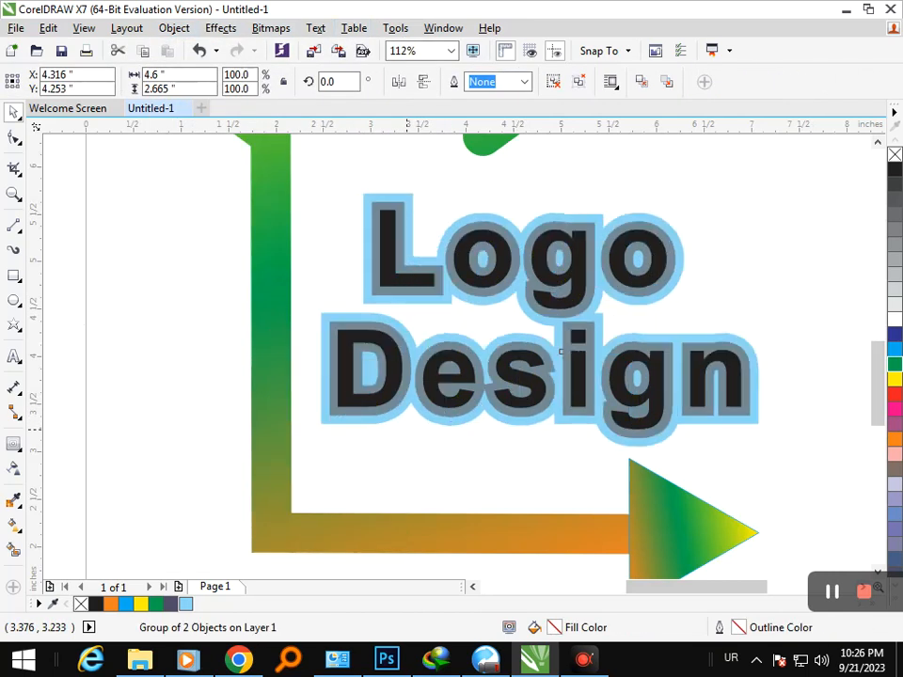
left_click(579, 82)
left_click(179, 312)
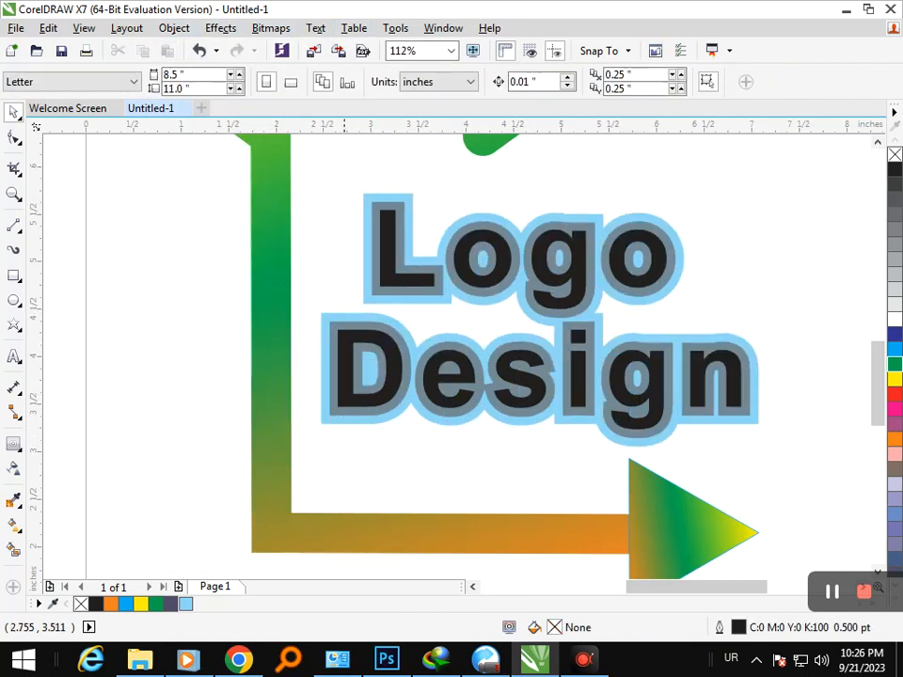
Fill the inner contour layer around the "Logo Design" text with white
left_click(342, 412)
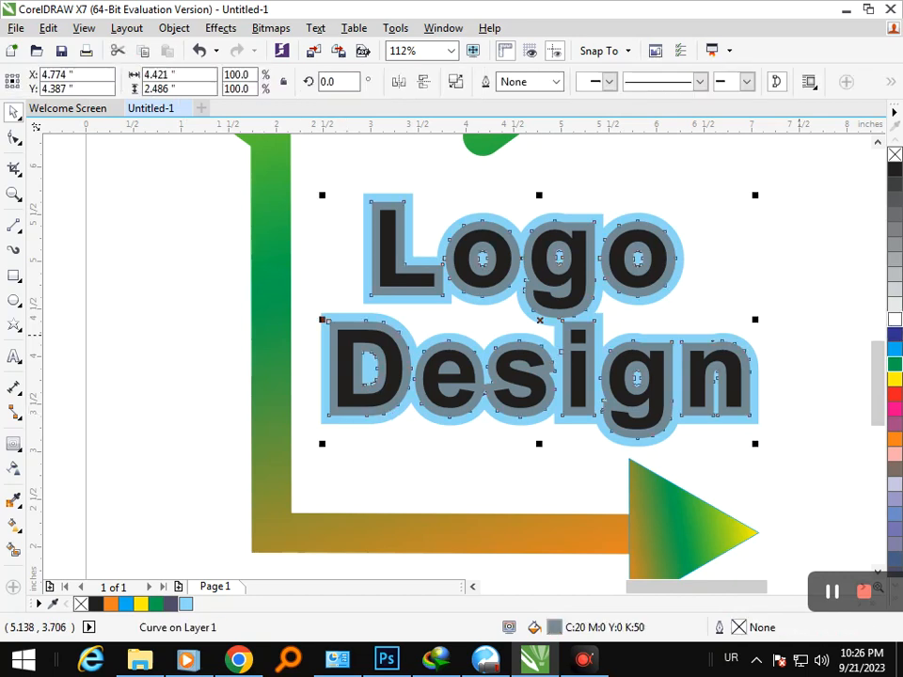
left_click(894, 319)
scroll(490, 332, "down", 3)
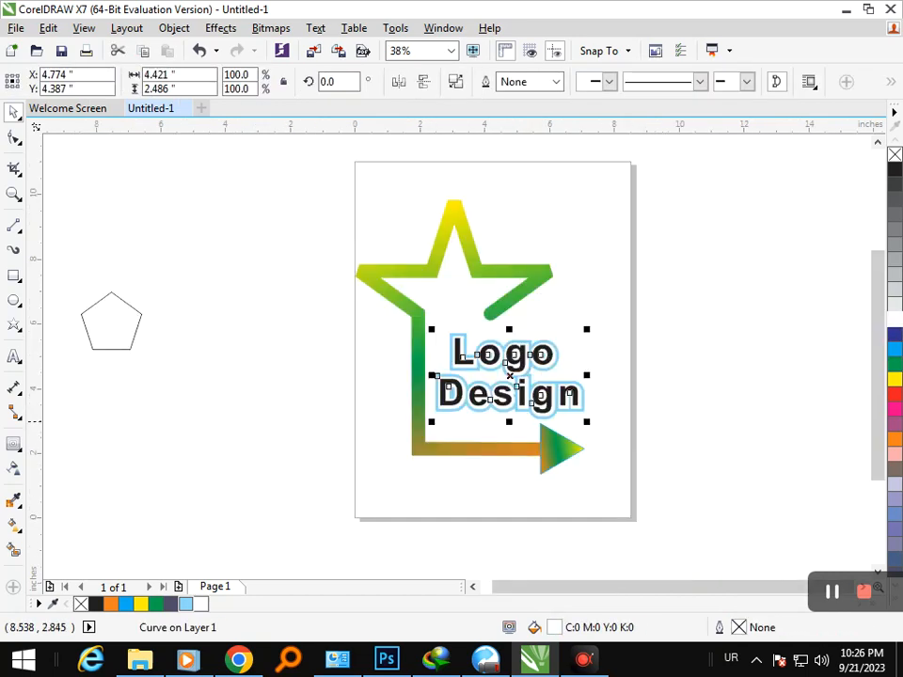
left_click(660, 419)
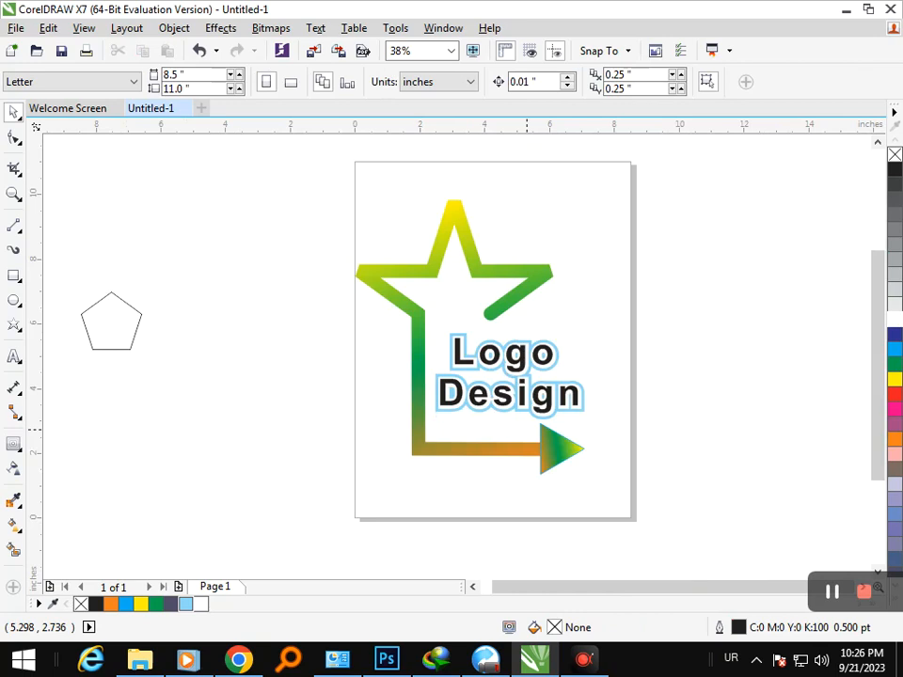
Remove the blue outline from the triangular arrowhead
scroll(551, 445, "up", 5)
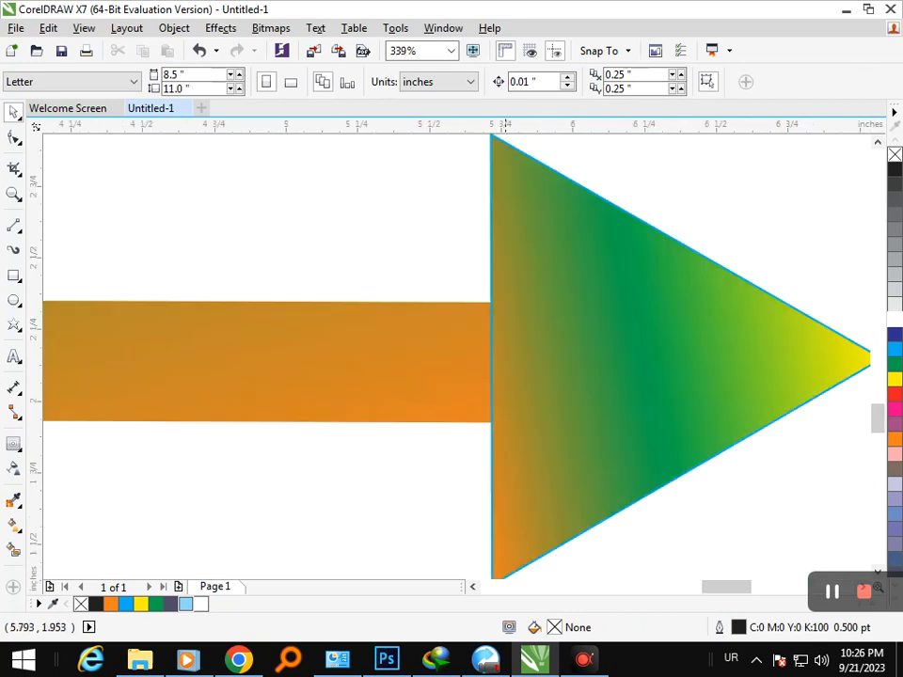
left_click(528, 381)
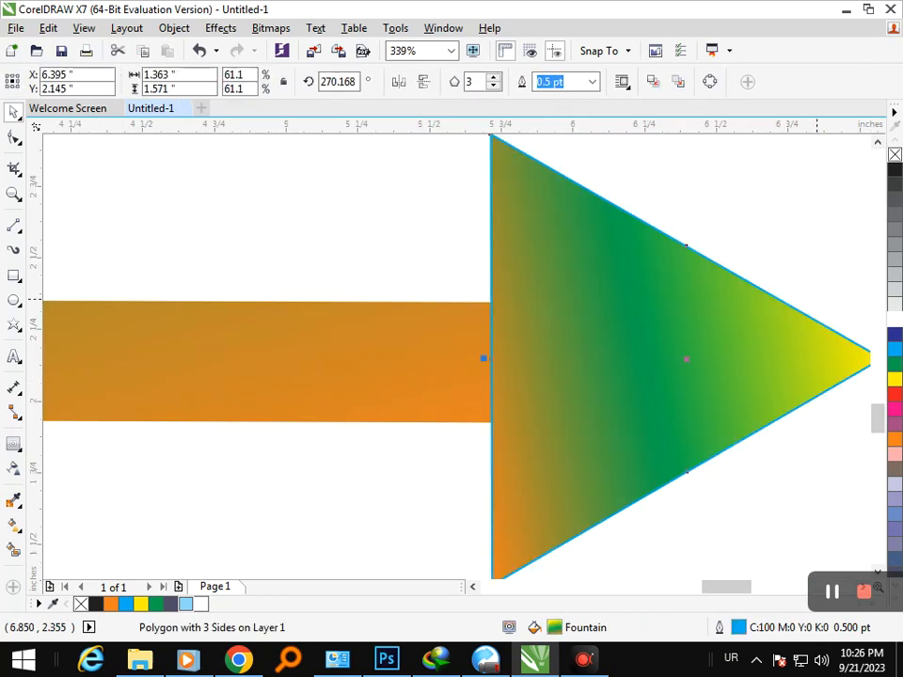
right_click(894, 154)
left_click(799, 260)
key("F3")
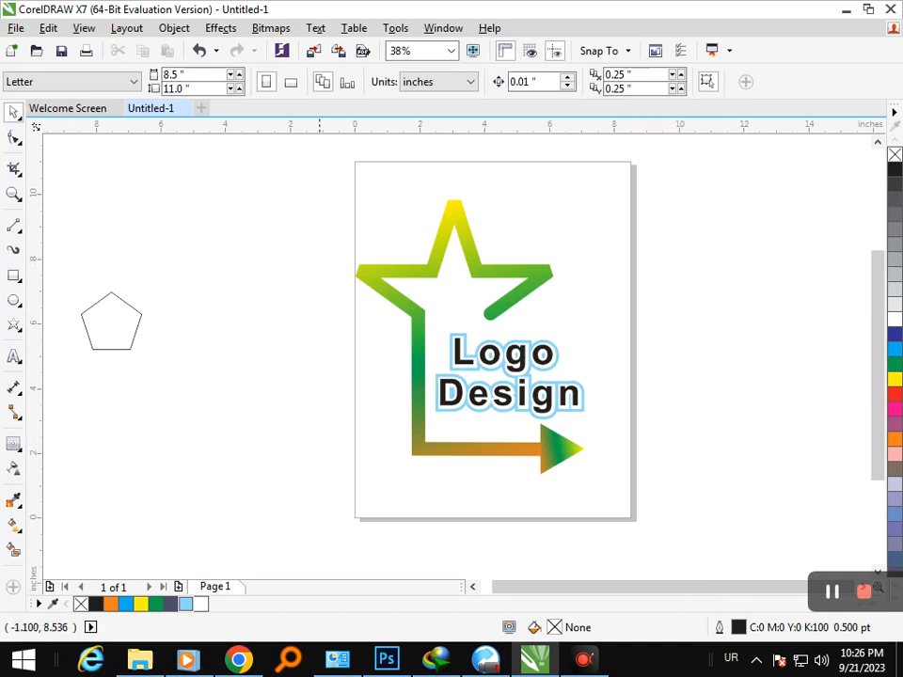
Create a smaller centred copy of the arrowhead, about 0.9 in wide, and fill it with black
left_click(545, 472)
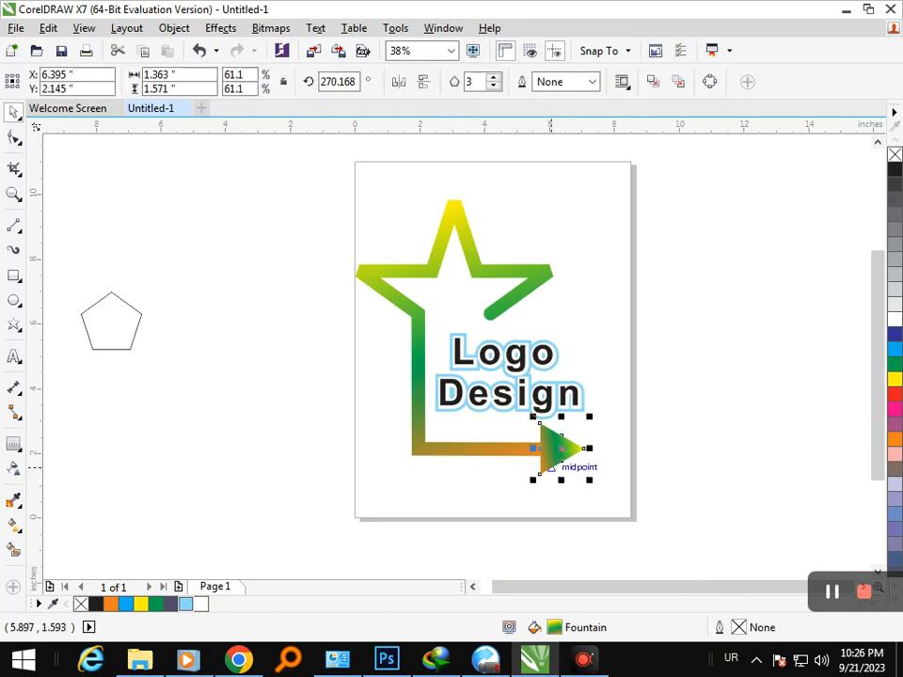
left_click_drag(537, 476, 546, 471)
right_click(546, 471)
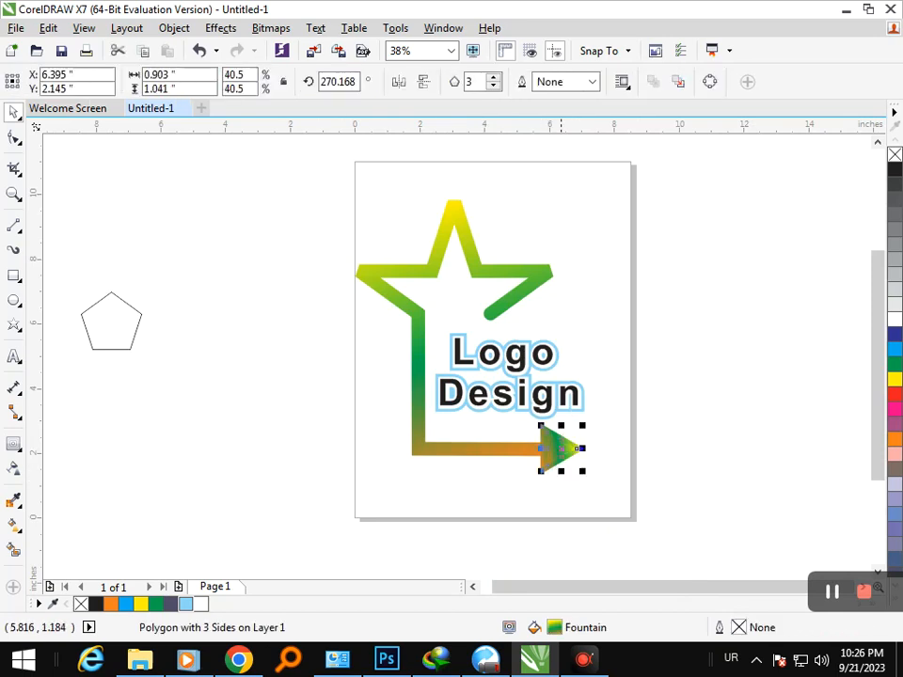
left_click(894, 169)
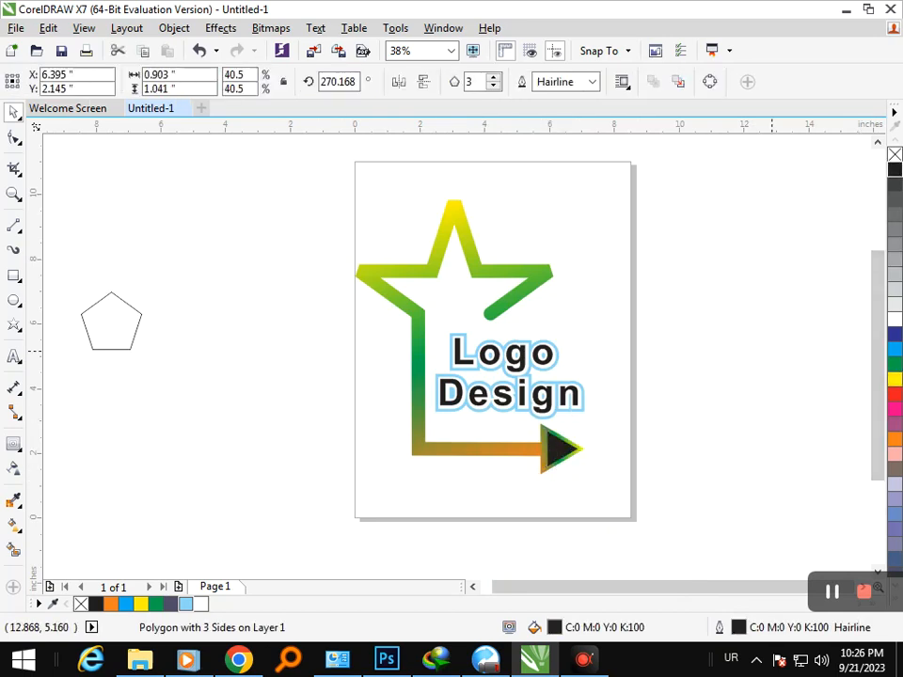
Try a cyan fill on the small inner copy of the arrowhead
left_click(769, 401)
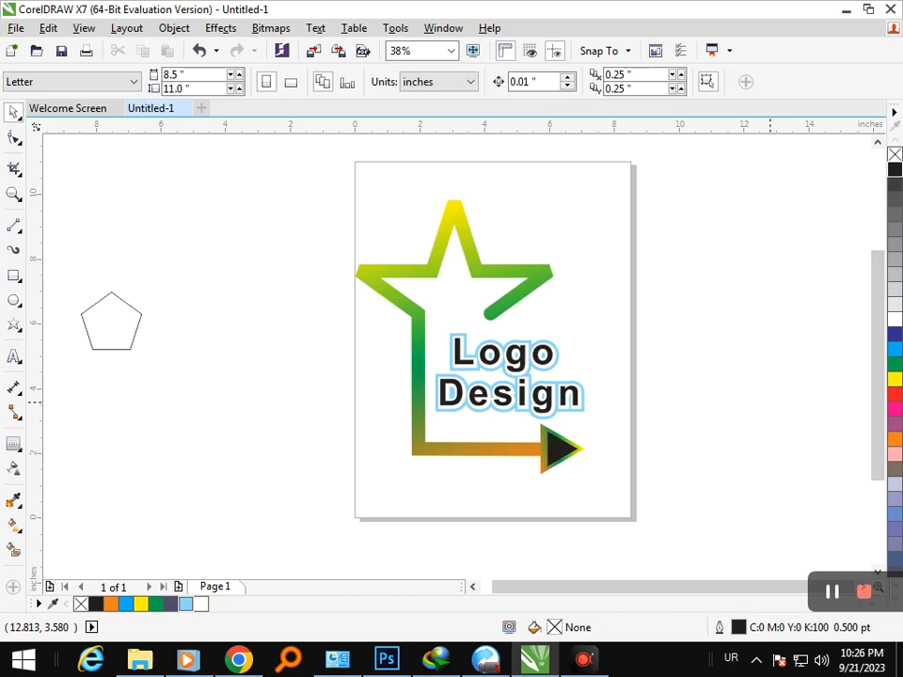
left_click(561, 446)
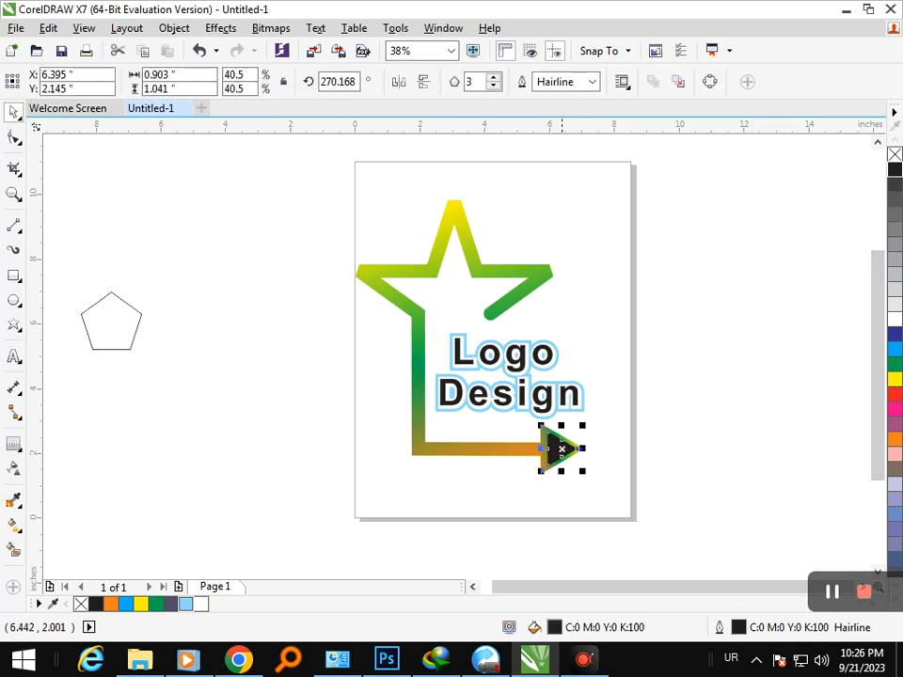
left_click(894, 350)
left_click(726, 447)
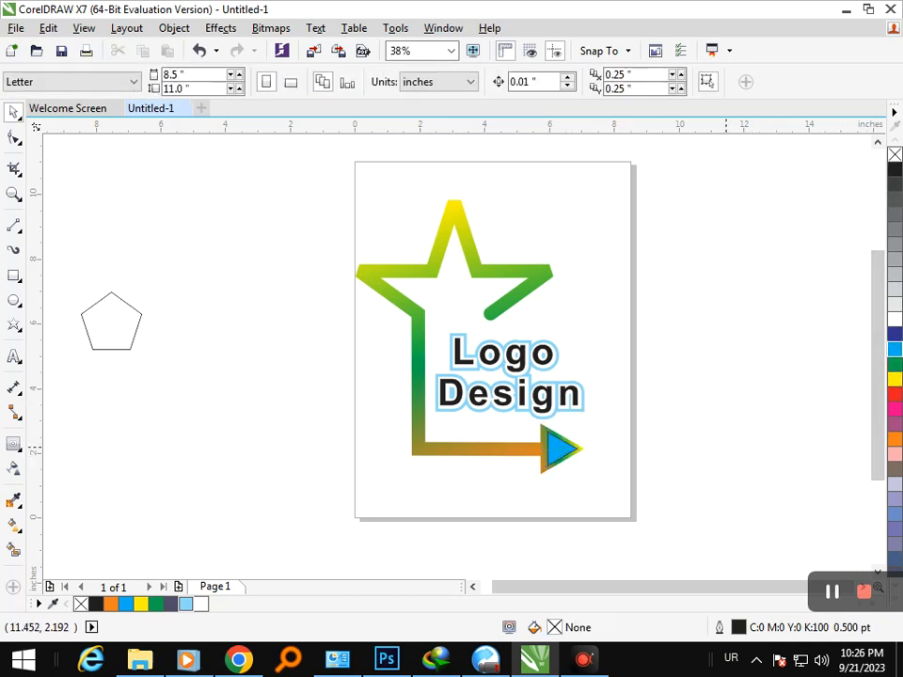
Undo the fills and the creation of the smaller inner arrowhead copy, leaving only the gradient arrowhead
key("ctrl+z")
key("ctrl+z")
key("ctrl+z")
key("ctrl+z")
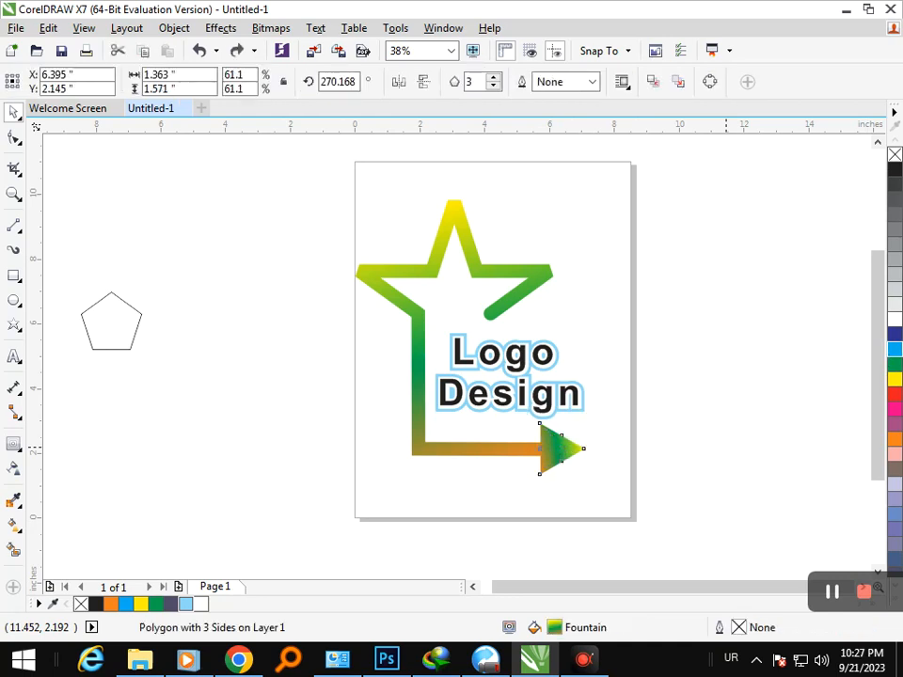
left_click(726, 447)
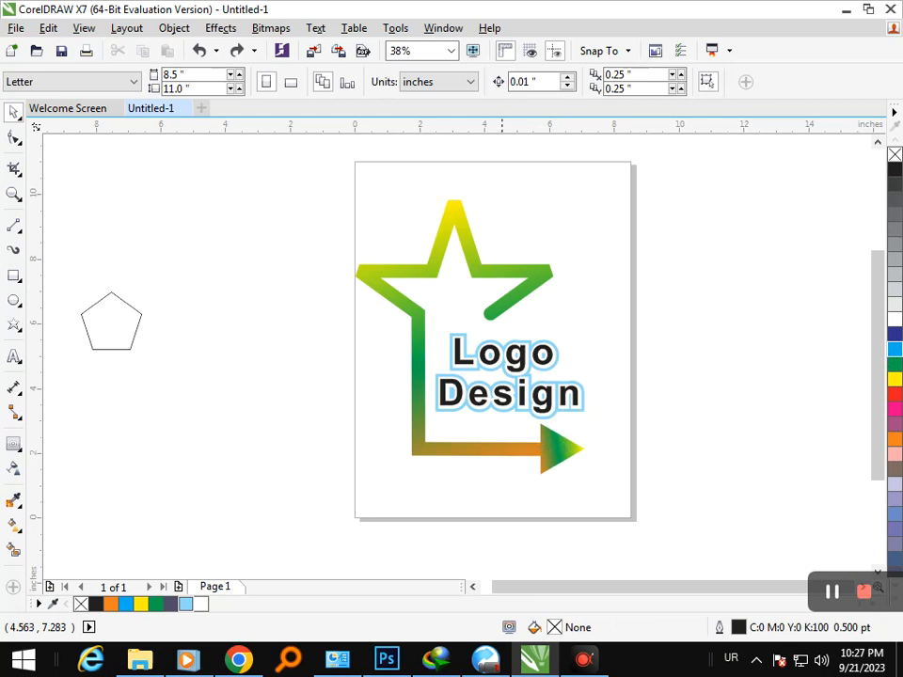
Apply a linear blue-to-white fountain fill to the star's centre-line curve, running from the top point to the arrowhead
left_click(494, 272)
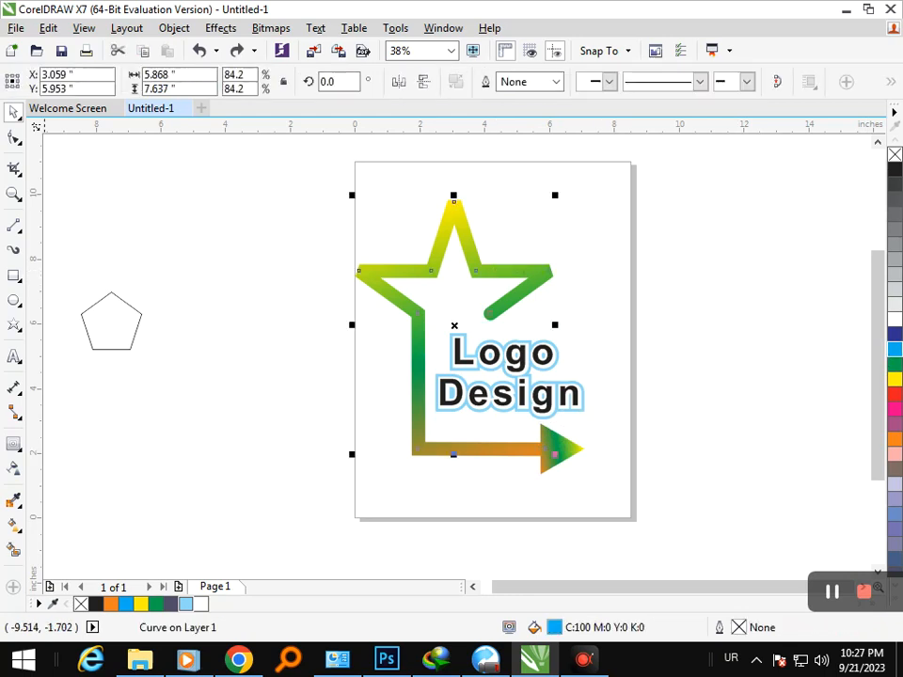
left_click(18, 530)
left_click(85, 524)
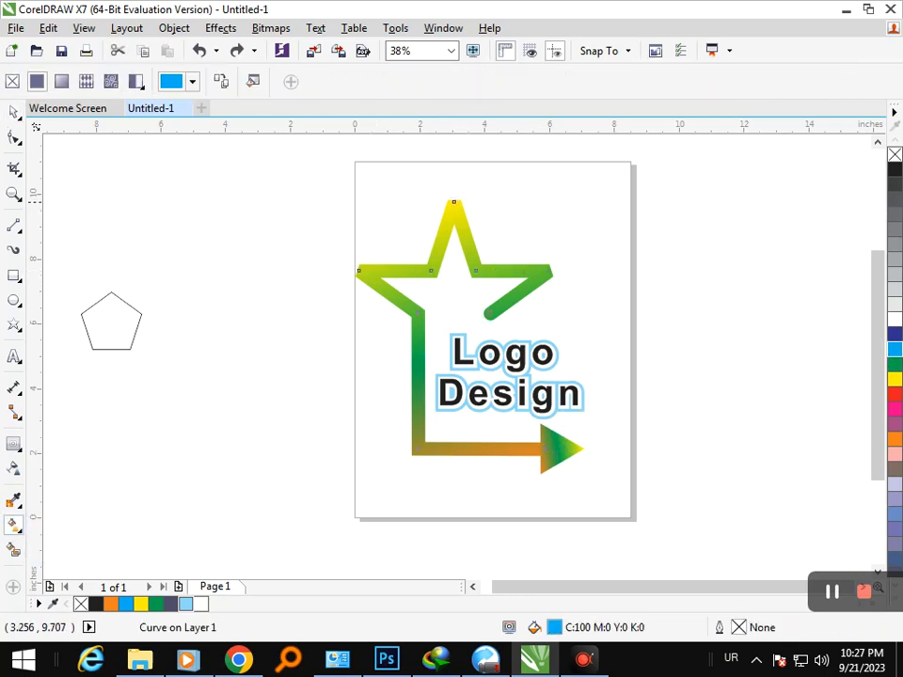
left_click_drag(454, 200, 549, 455)
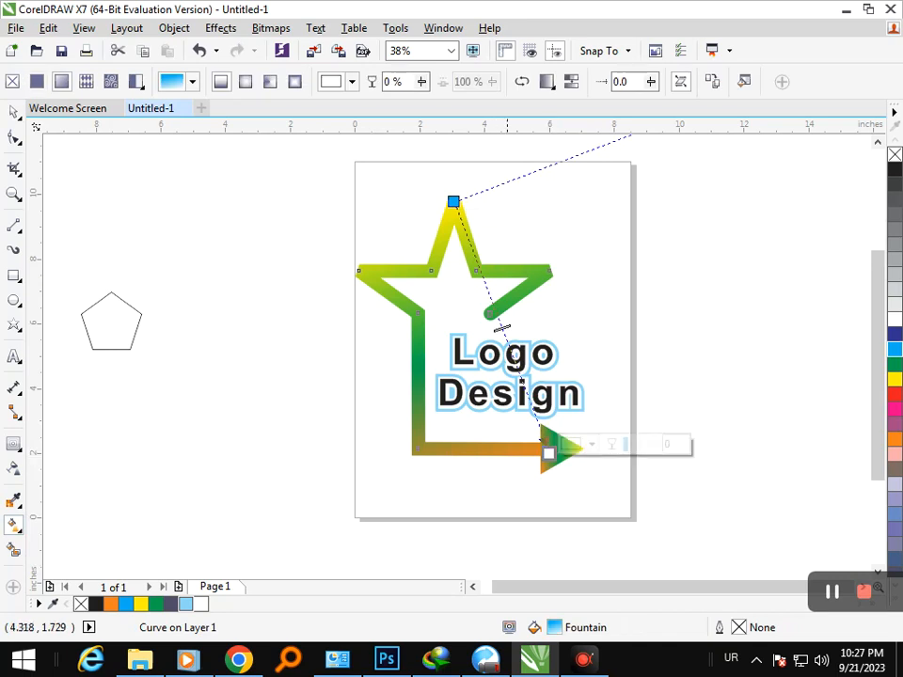
Recolour the start and end stops of the thick star outline's gradient to grey
double_click(492, 340)
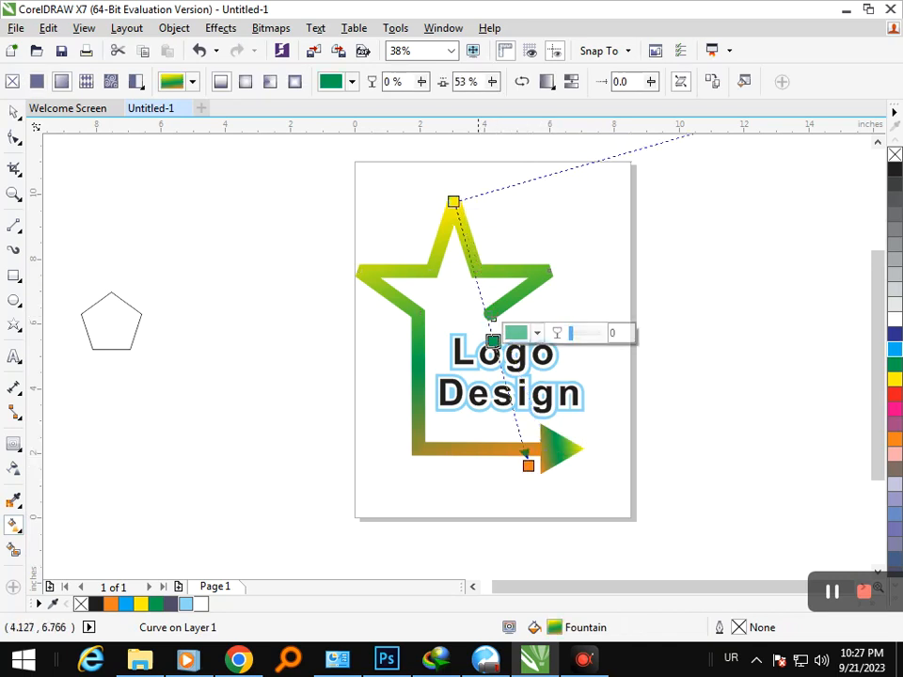
left_click(453, 200)
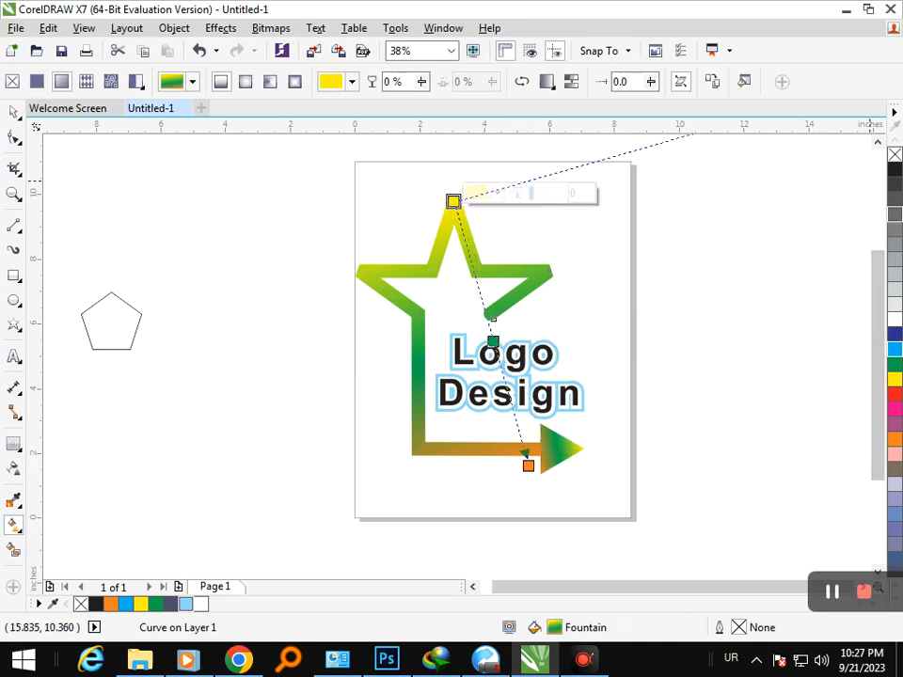
left_click(894, 215)
left_click(527, 465)
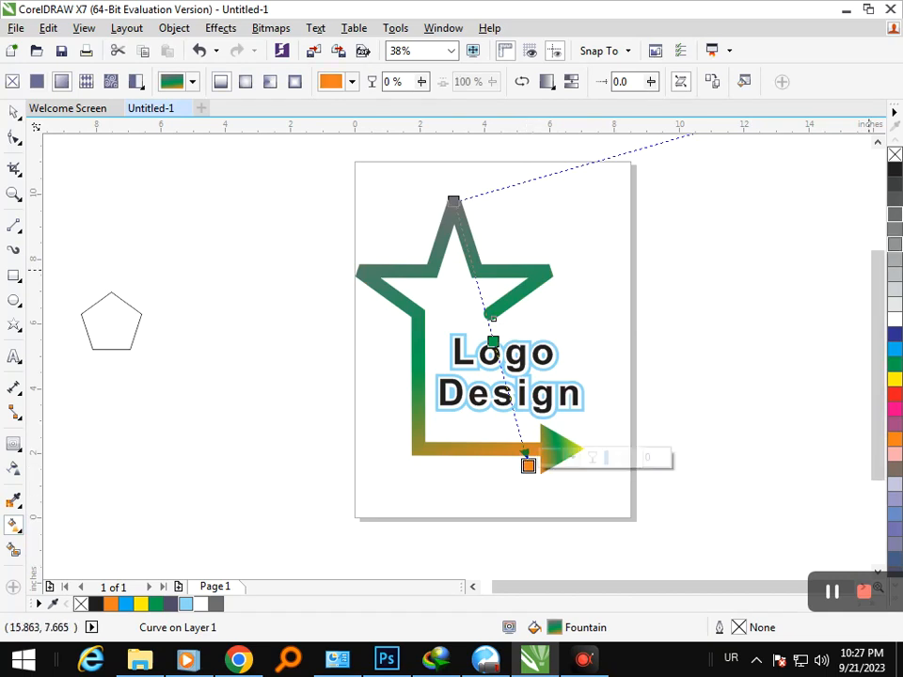
left_click(894, 214)
Move the middle stop of the outline's gradient to 58 %, trying orange and settling on green
left_click(492, 340)
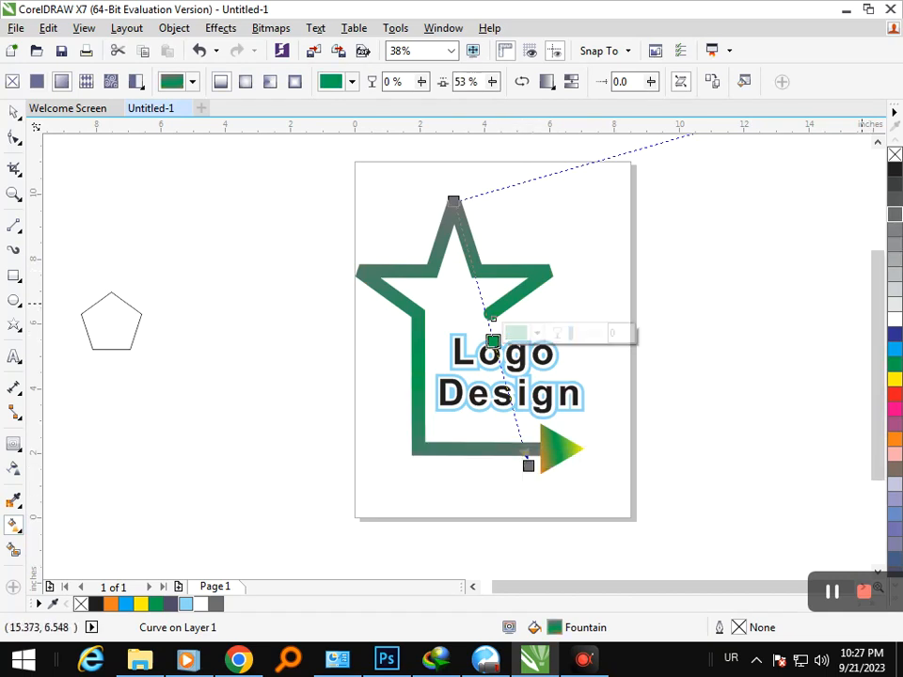
left_click(894, 439)
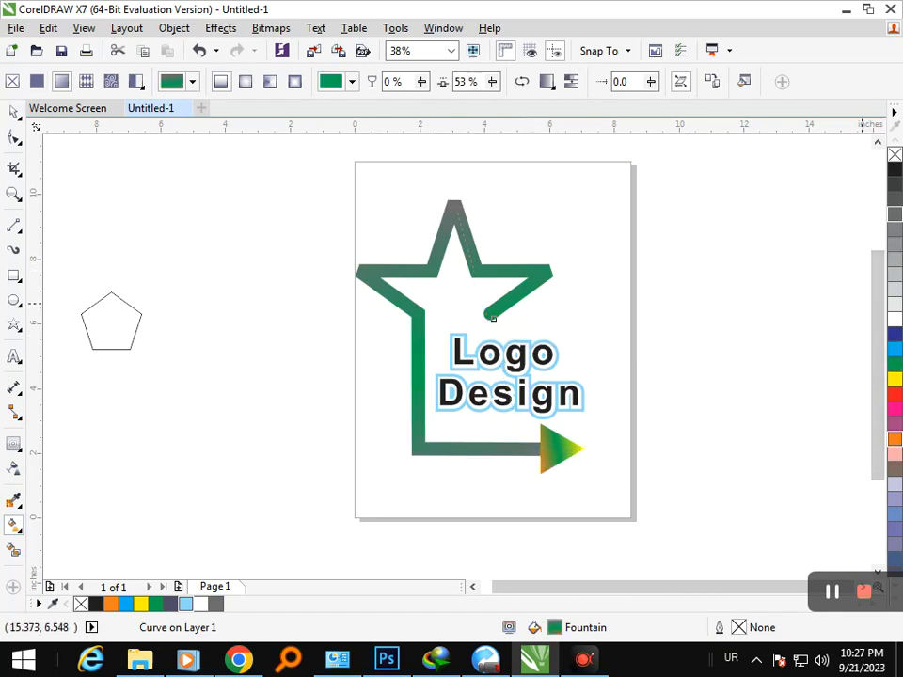
left_click_drag(492, 341, 496, 353)
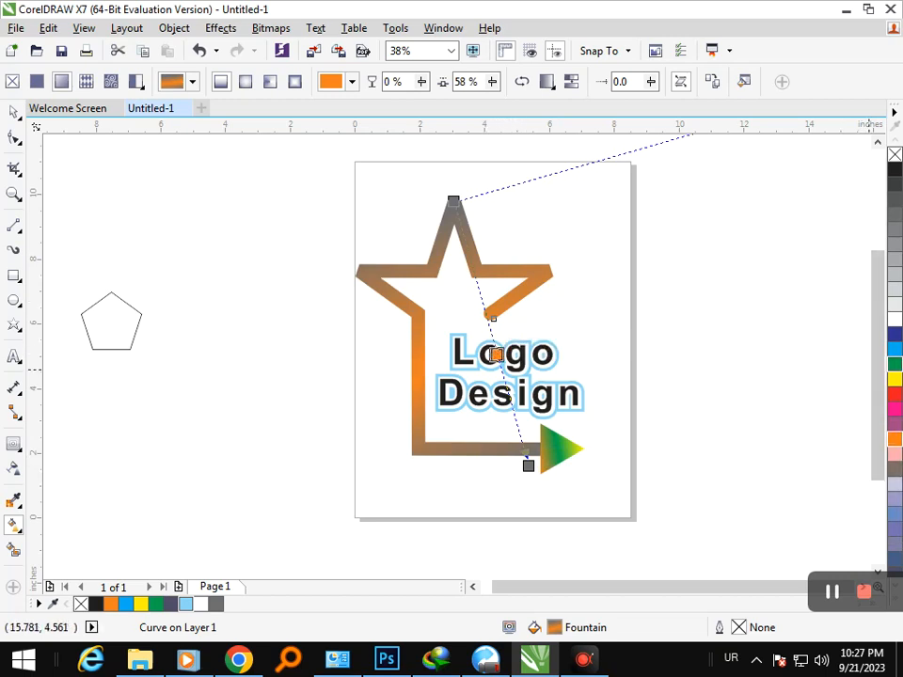
left_click(894, 364)
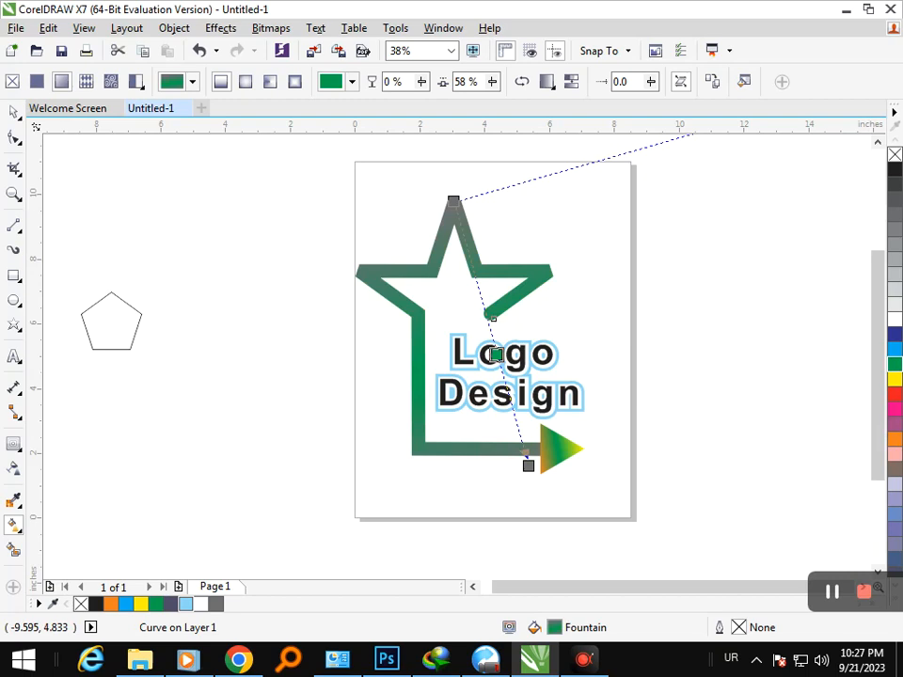
left_click(13, 111)
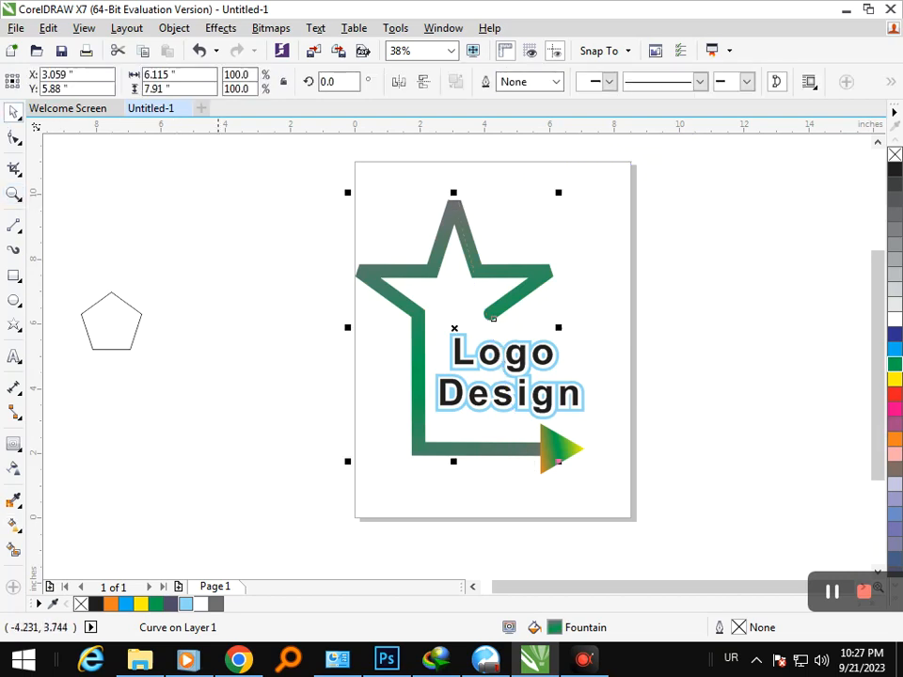
left_click(215, 394)
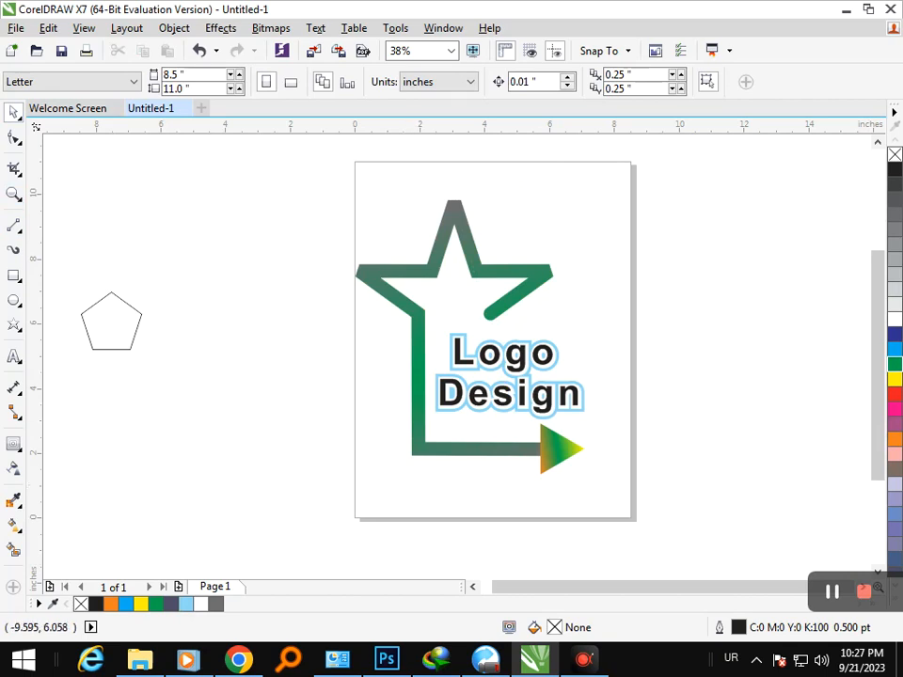
Try to move the rounded end nodes of the star's open arm to below its outer tip, and undo it
left_click(492, 309)
left_click_drag(490, 315, 548, 325)
left_click(489, 317)
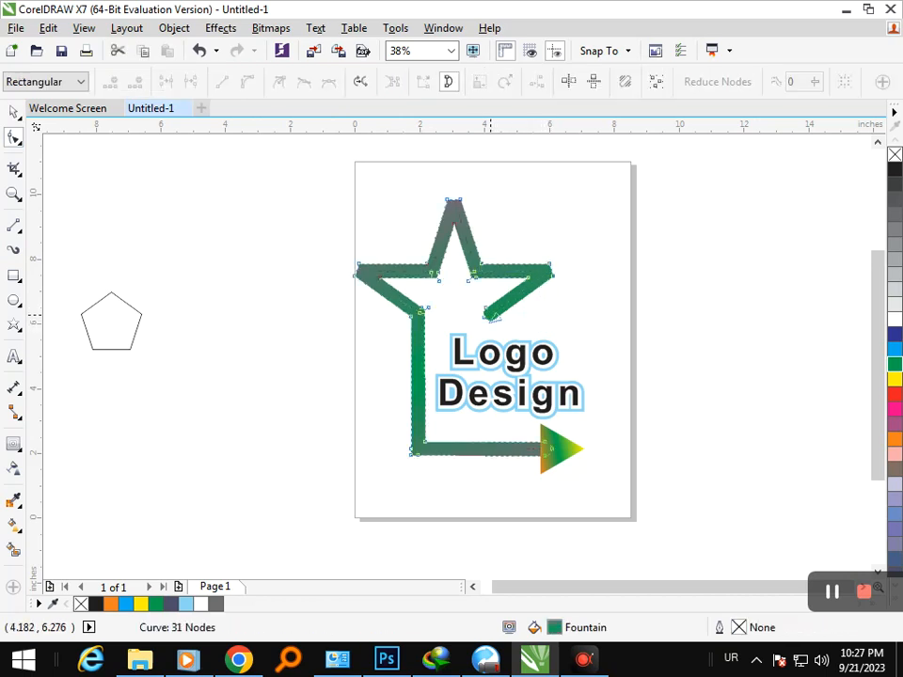
mouse_move(478, 301)
left_mouse_down()
mouse_move(501, 328)
mouse_move(555, 344)
mouse_move(554, 332)
left_mouse_up()
key("ctrl+z")
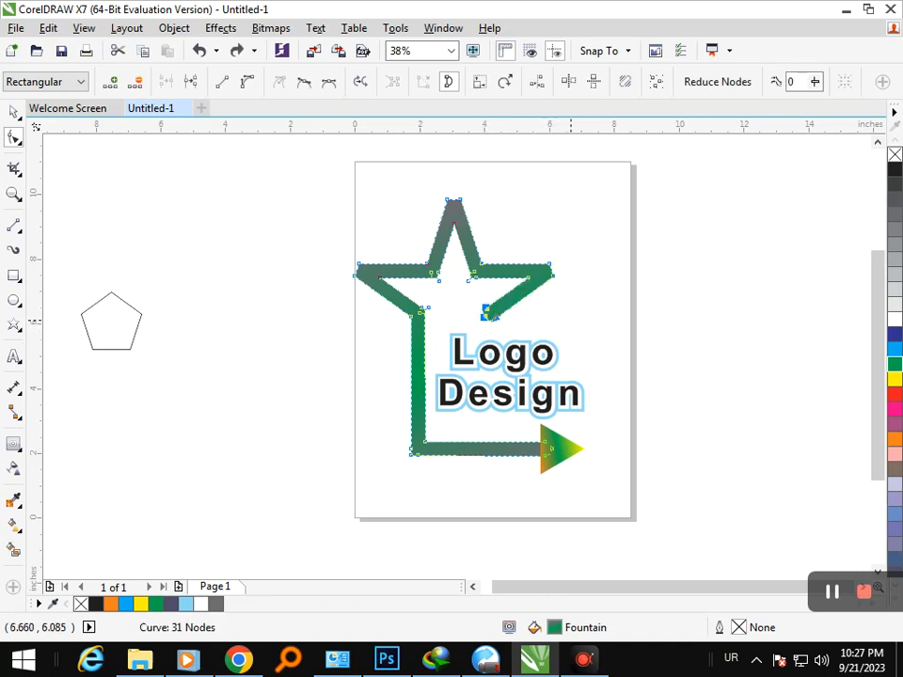
left_click_drag(485, 312, 545, 323)
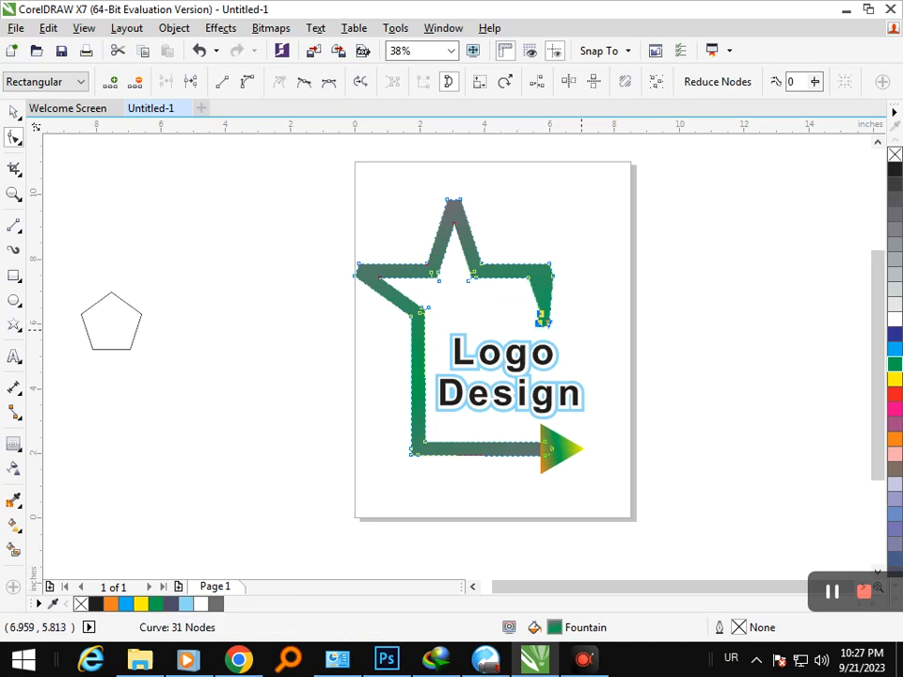
key("ctrl+z")
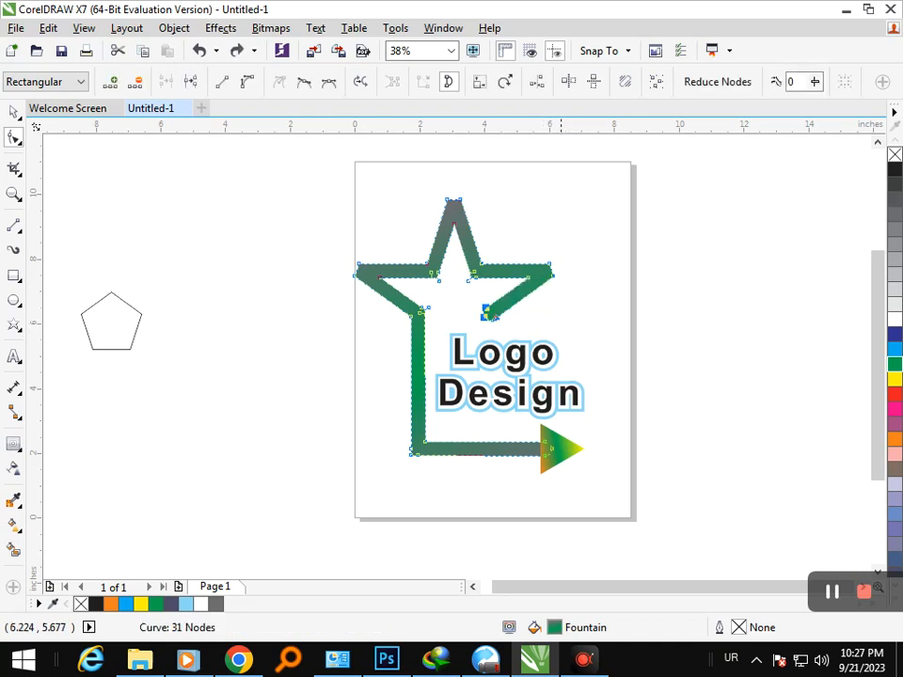
Try to move the centre-line curve's end node at the open arm to straight below the star's tip, and undo it
left_click_drag(489, 317, 509, 338)
left_click(500, 325)
key("ctrl+z")
left_click_drag(488, 313, 549, 324)
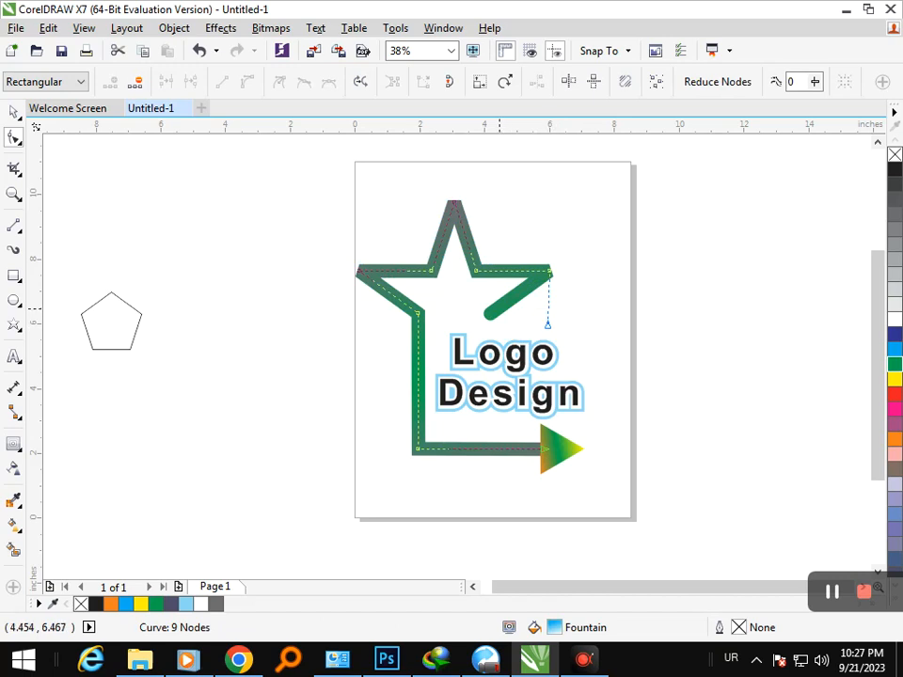
left_click(486, 315)
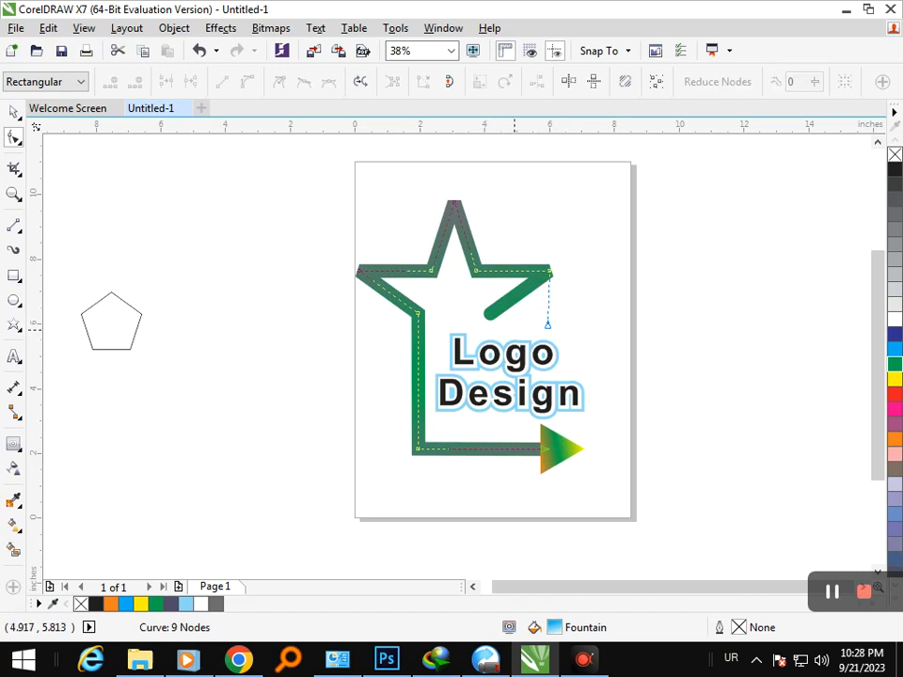
key("ctrl+z")
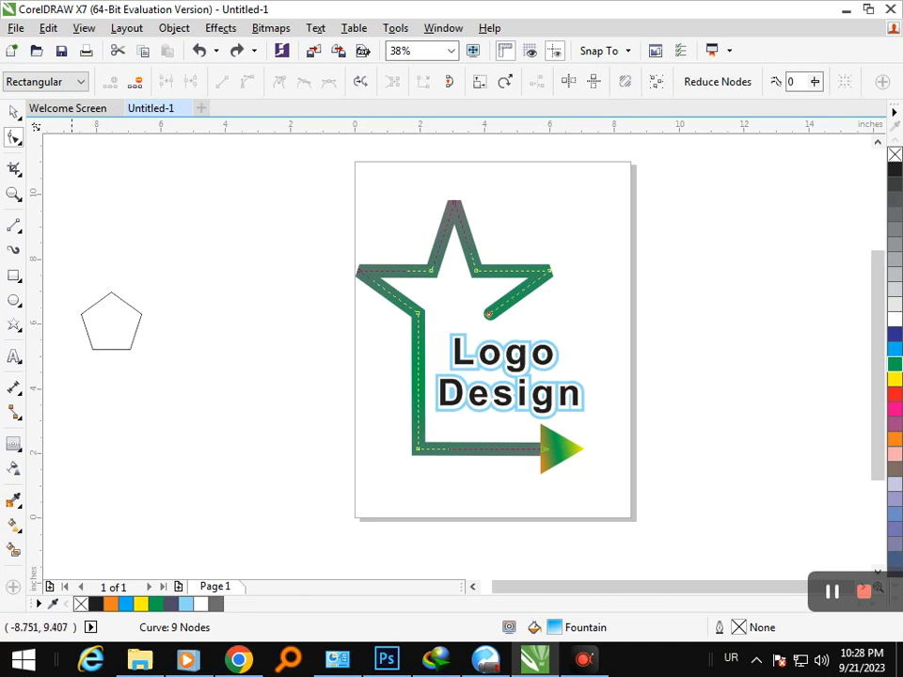
Apply a two-step contour to the star's centre-line curve and set its offset to 0.056 in
left_click(13, 111)
left_click(389, 422)
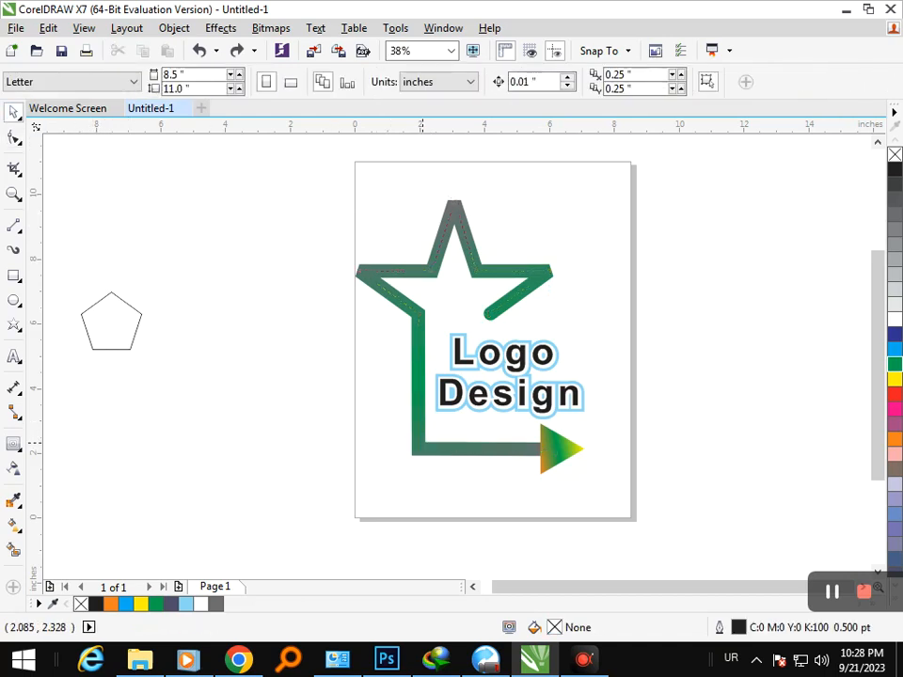
left_click(422, 441)
left_click(13, 443)
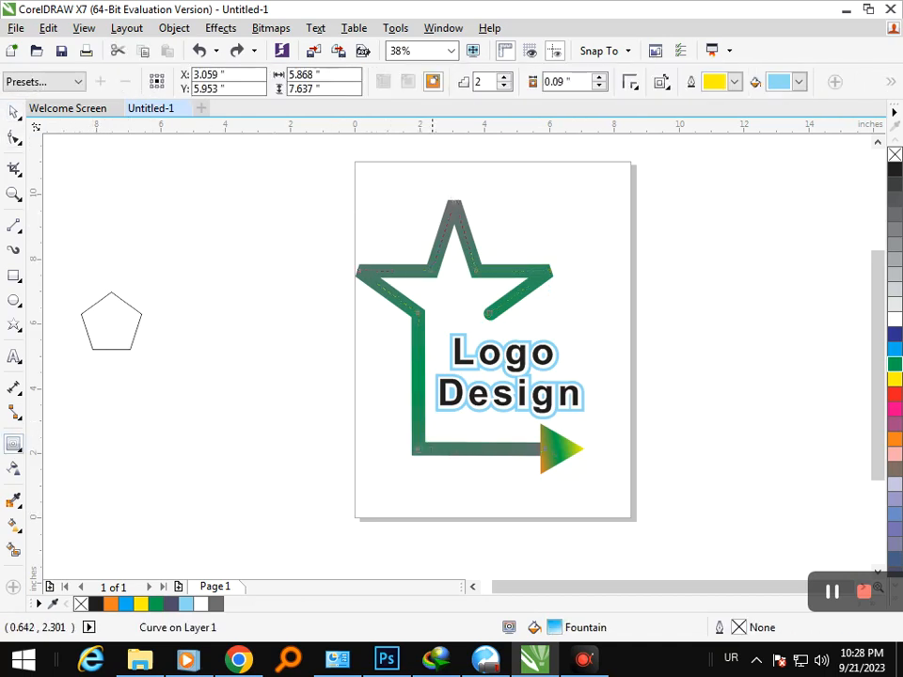
left_click_drag(414, 450, 453, 449)
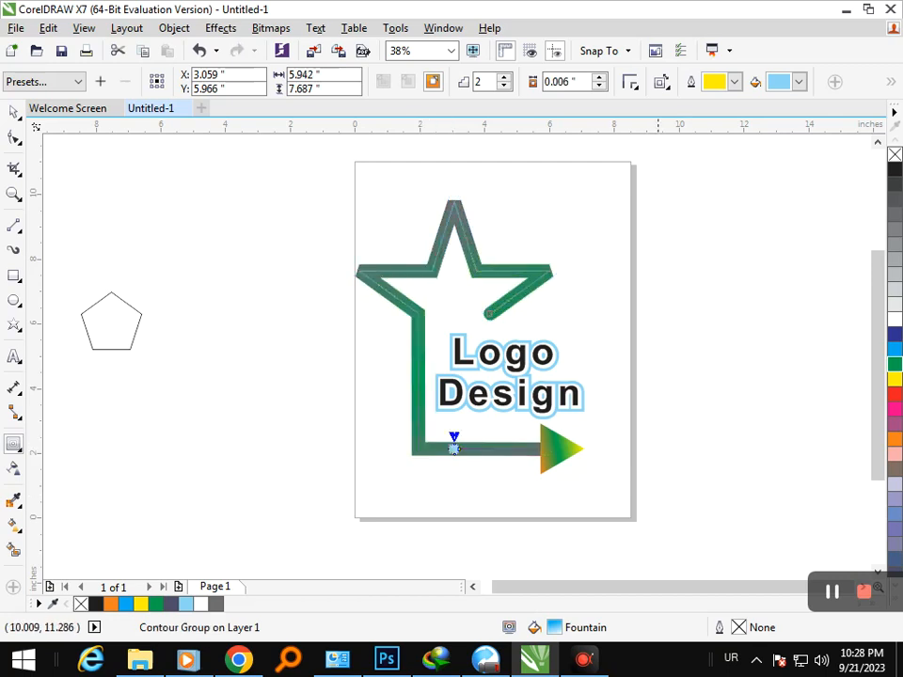
left_click(599, 78)
left_click(599, 78)
left_click(599, 78)
left_click(599, 78)
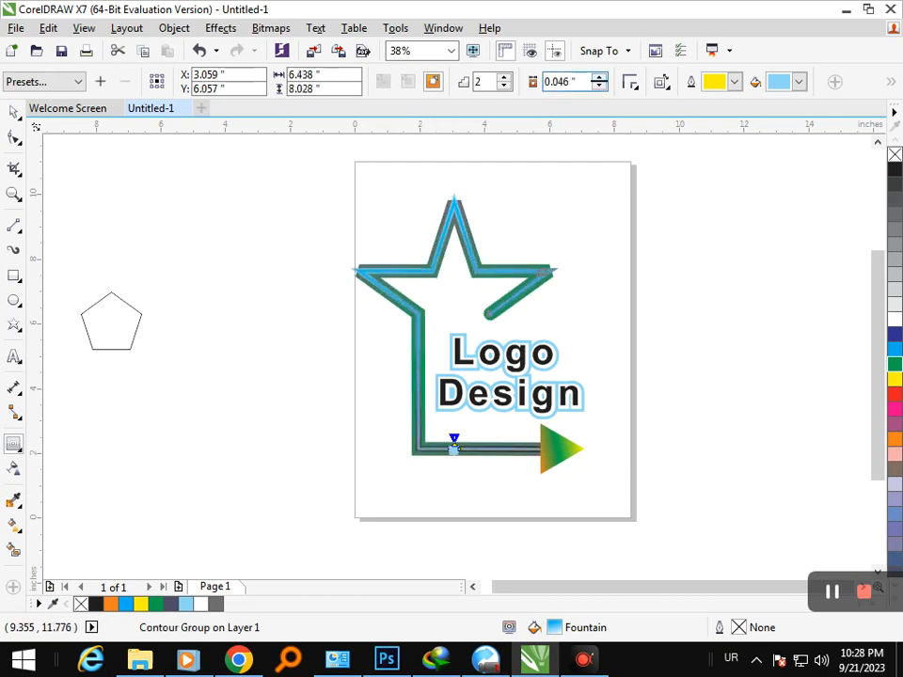
left_click(599, 78)
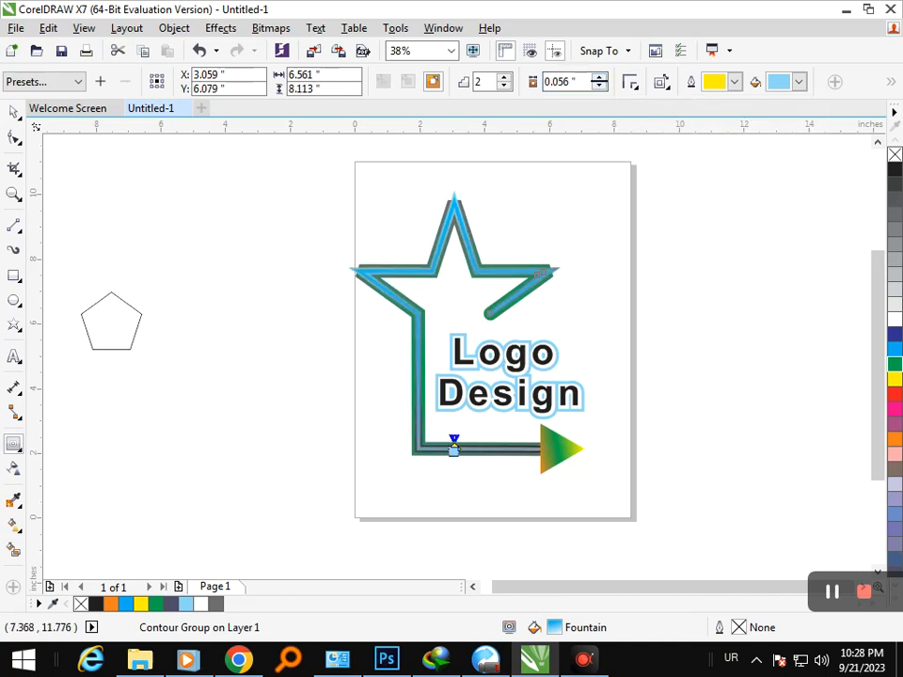
Fill the star's contoured centre line with white and deselect it
left_click(895, 320)
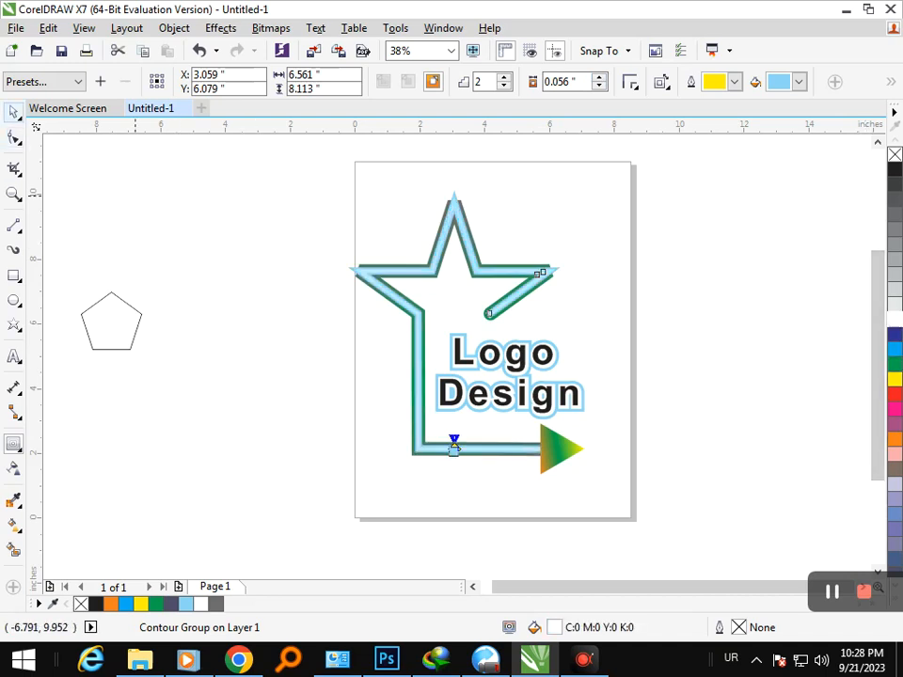
left_click(13, 113)
left_click(238, 378)
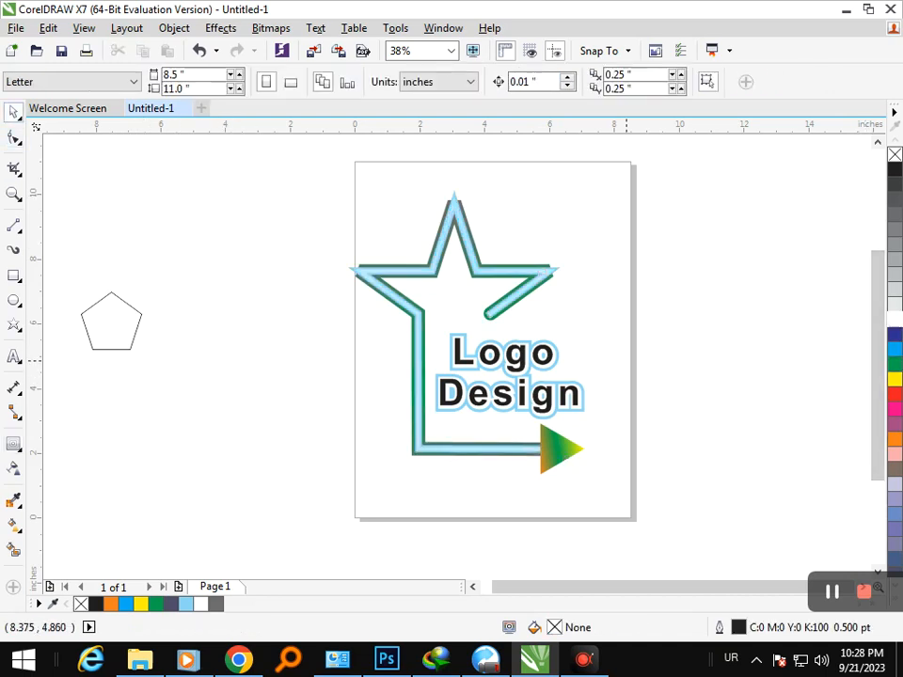
Add a node on the thick outline's blunt edge at the open arm's outer tip and pull it to the blue contour's point
key("F2")
left_click_drag(335, 229, 527, 392)
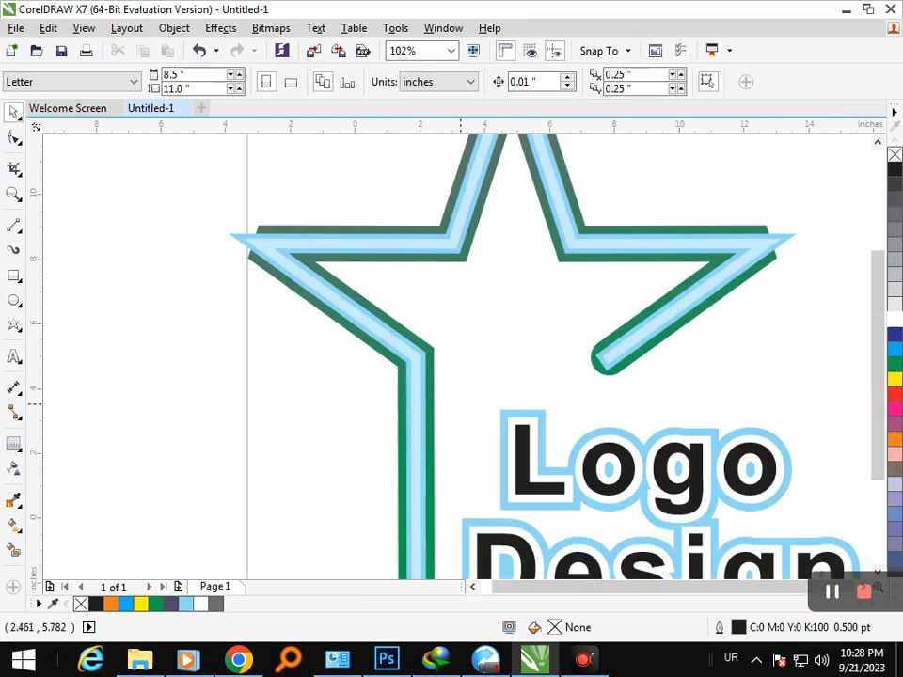
key("F3")
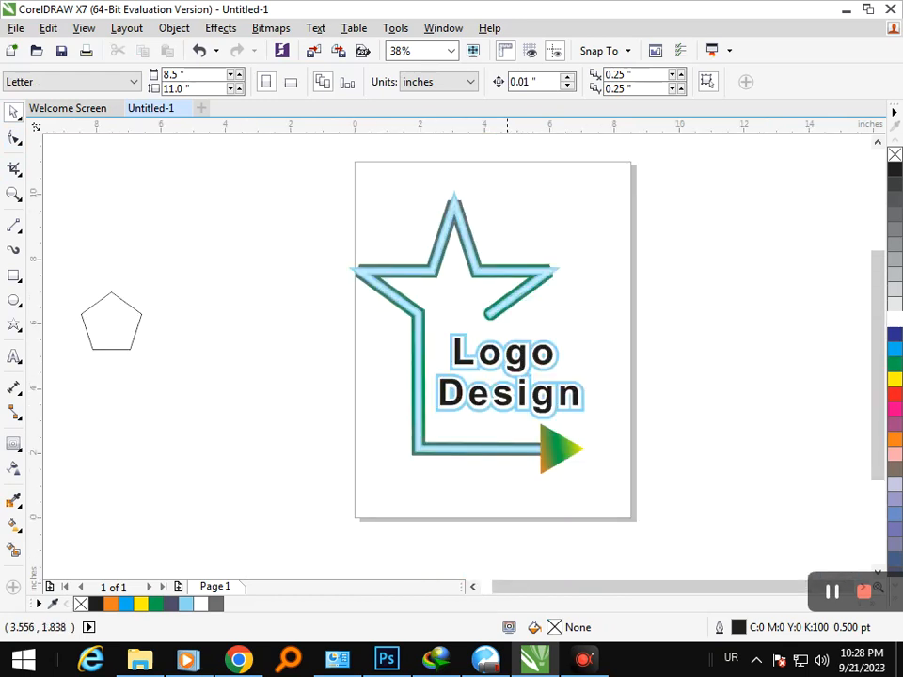
scroll(541, 266, "up", 6)
left_click(13, 137)
left_click(506, 539)
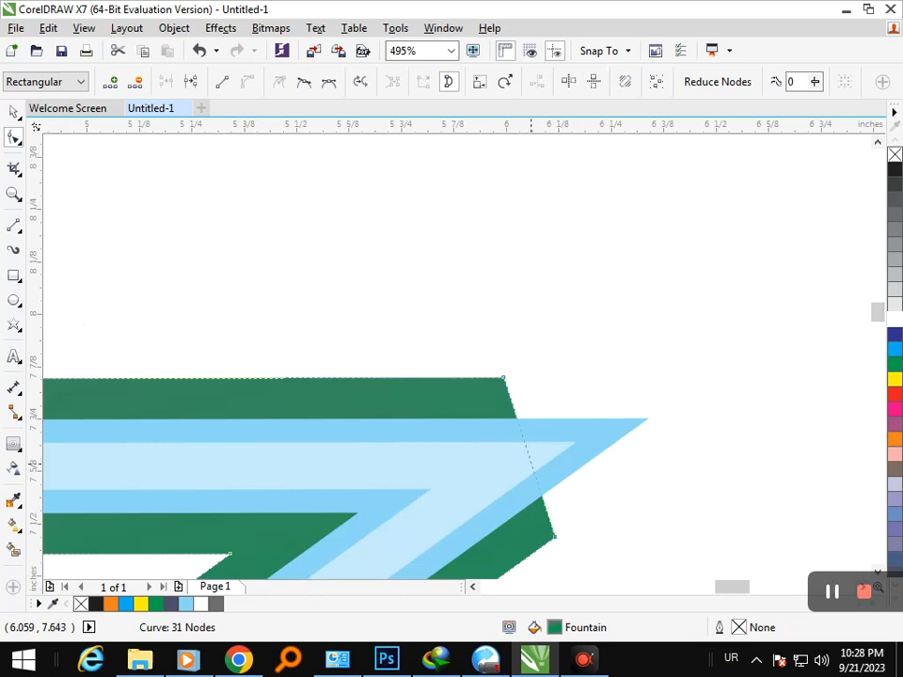
left_click(530, 462)
left_click_drag(530, 463, 647, 417)
double_click(532, 466)
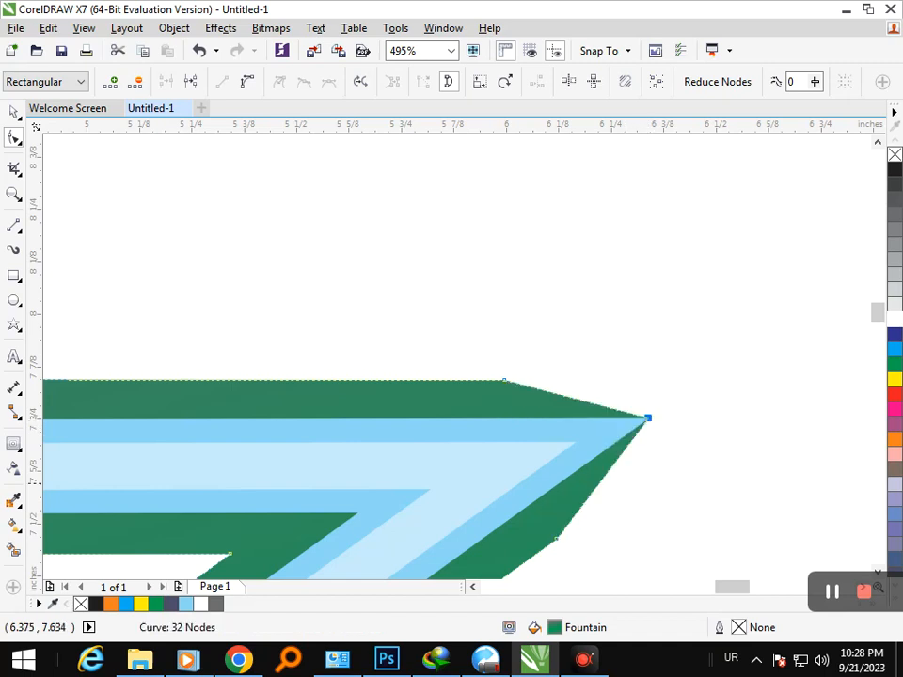
Move the thick outline's two corner nodes beside the open arm's outer tip inward towards the blue contour
key("F3")
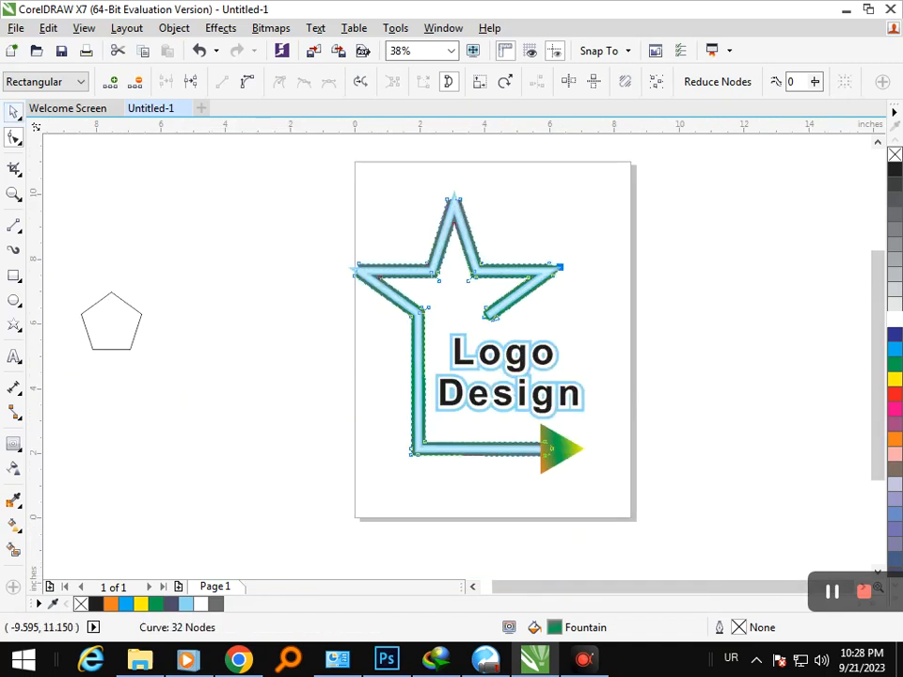
left_click(14, 111)
left_click(237, 385)
key("F2")
left_click_drag(511, 230, 581, 296)
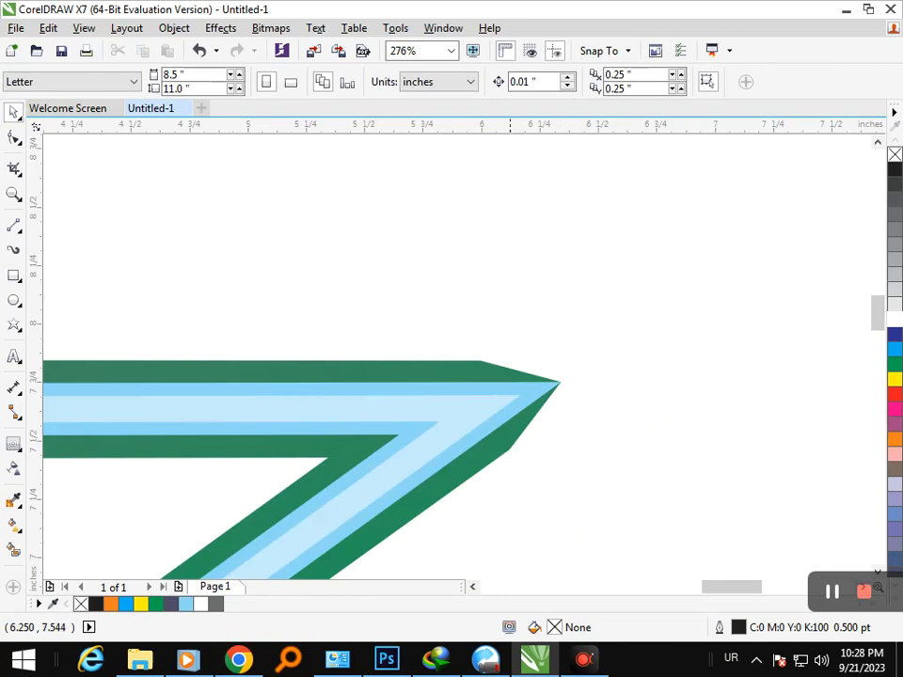
left_click(14, 137)
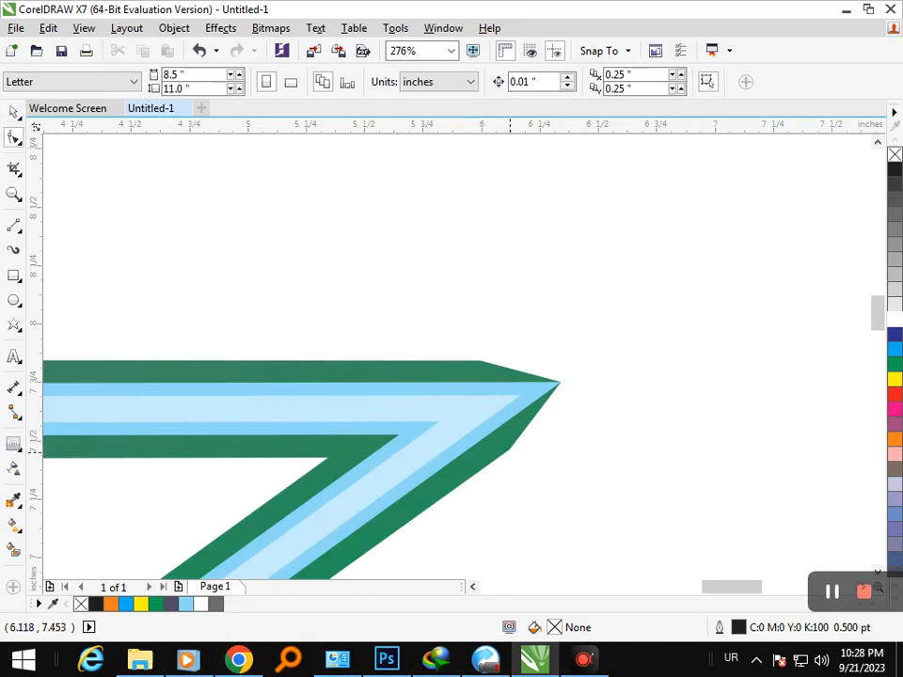
left_click(507, 448)
left_click_drag(509, 449, 484, 445)
left_click_drag(480, 360, 478, 374)
key("F3")
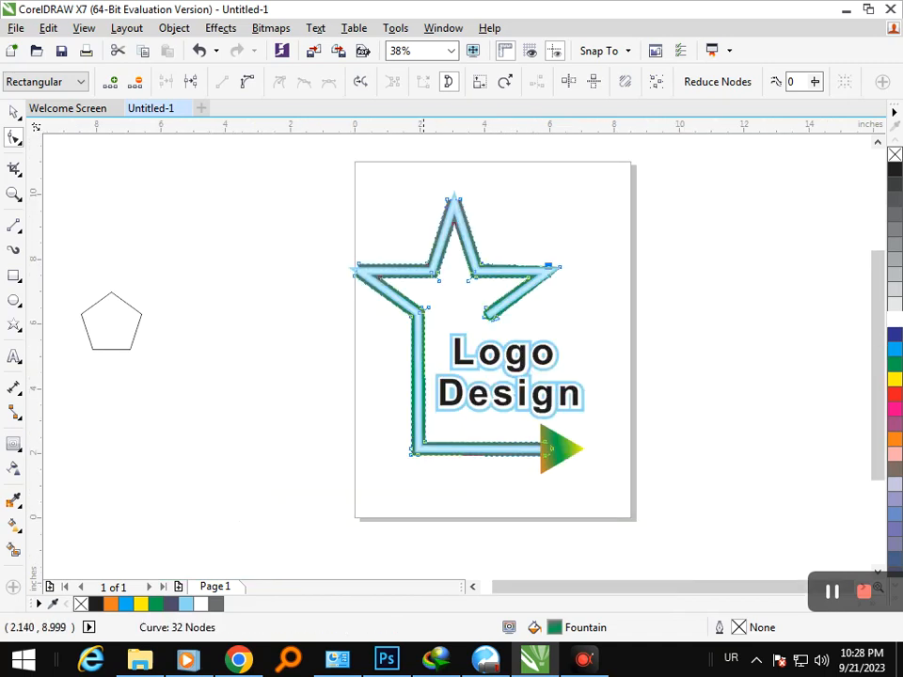
Add a node on the thick outline's blunt top edge, pull it to the blue contour's point and move both neighbouring corner nodes inward
scroll(461, 192, "up", 4)
scroll(456, 197, "up", 3)
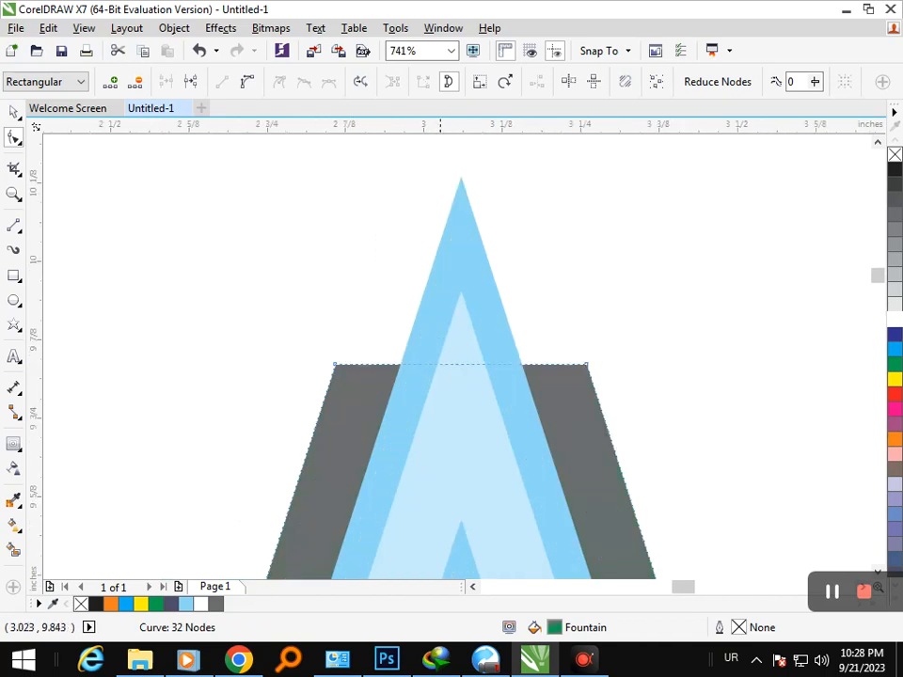
double_click(451, 364)
left_click_drag(451, 364, 461, 176)
left_click_drag(335, 364, 373, 383)
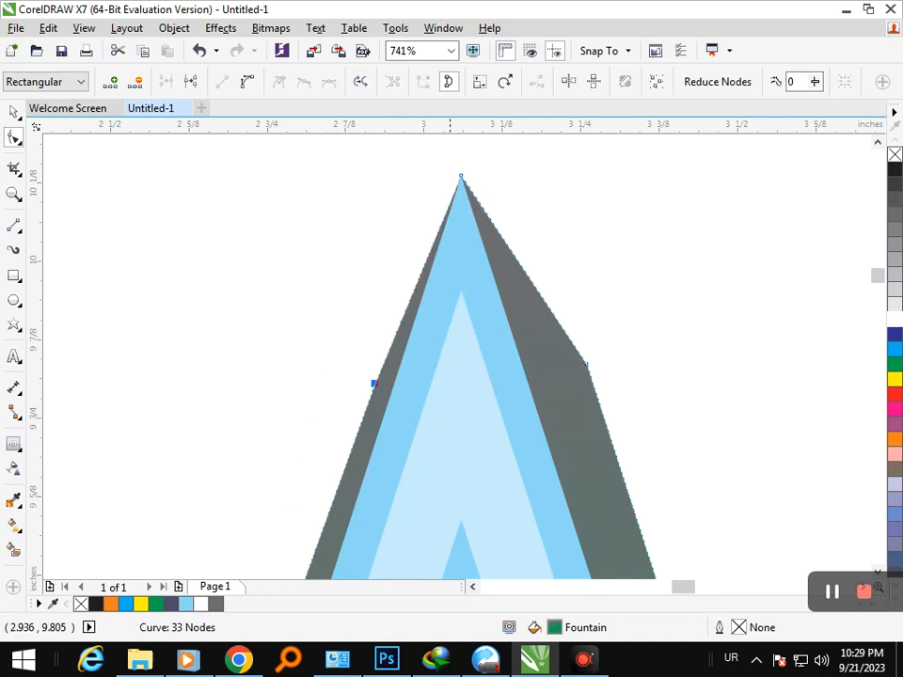
left_click_drag(587, 363, 537, 372)
scroll(482, 494, "down", 6)
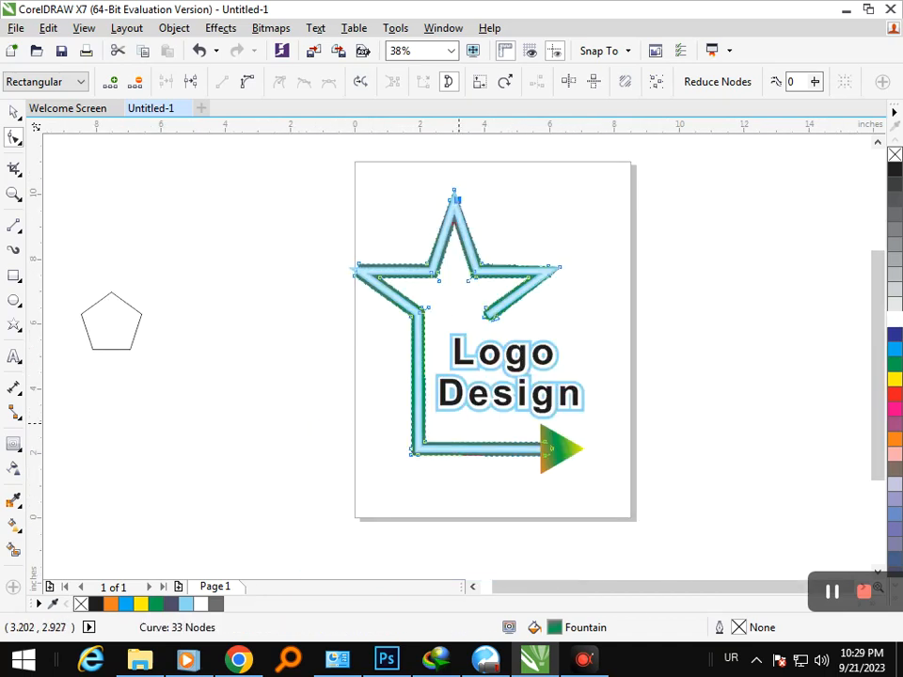
Add a node on the outline's blunt edge at the star's left tip, pull it to the blue contour's point and move both corner nodes inward
scroll(349, 264, "up", 5)
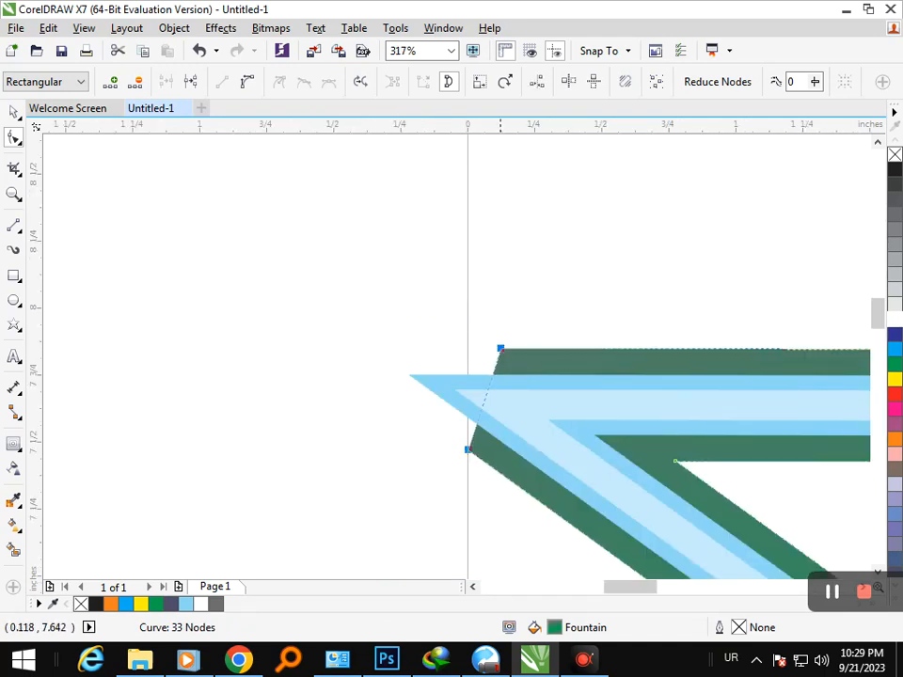
double_click(484, 400)
double_click(483, 400)
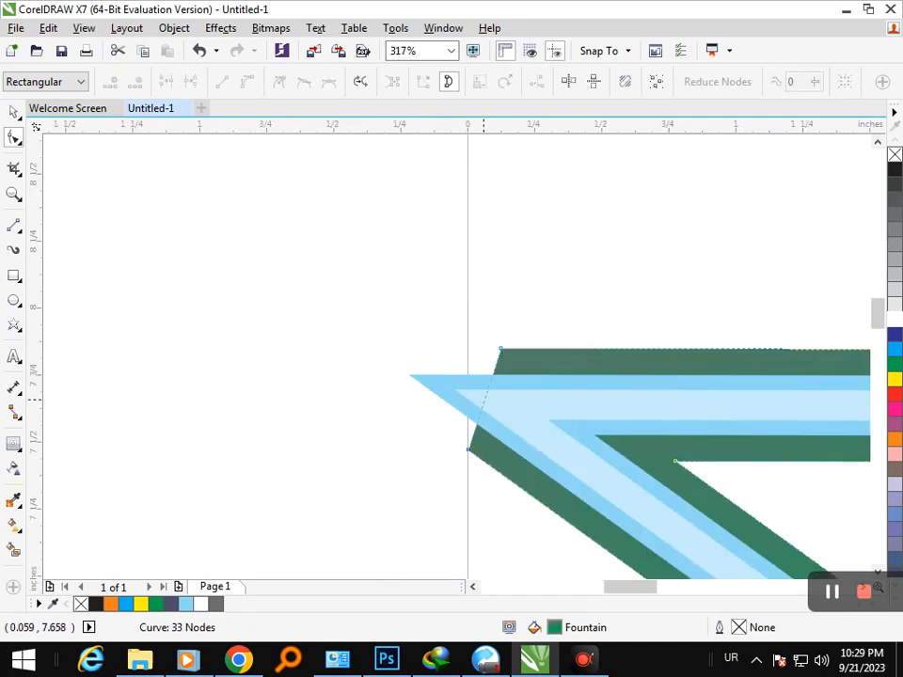
double_click(483, 399)
left_click_drag(484, 400, 407, 374)
left_click_drag(468, 451, 480, 447)
left_click(502, 348)
left_click_drag(500, 348, 494, 362)
left_click(481, 446)
left_click_drag(481, 446, 494, 448)
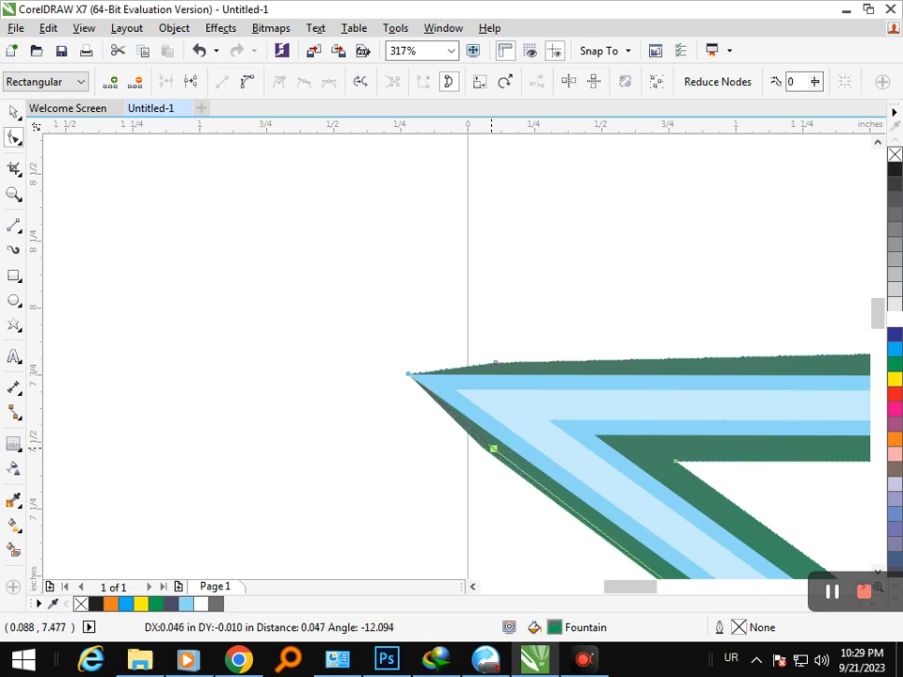
left_click_drag(465, 363, 563, 448)
key("F3")
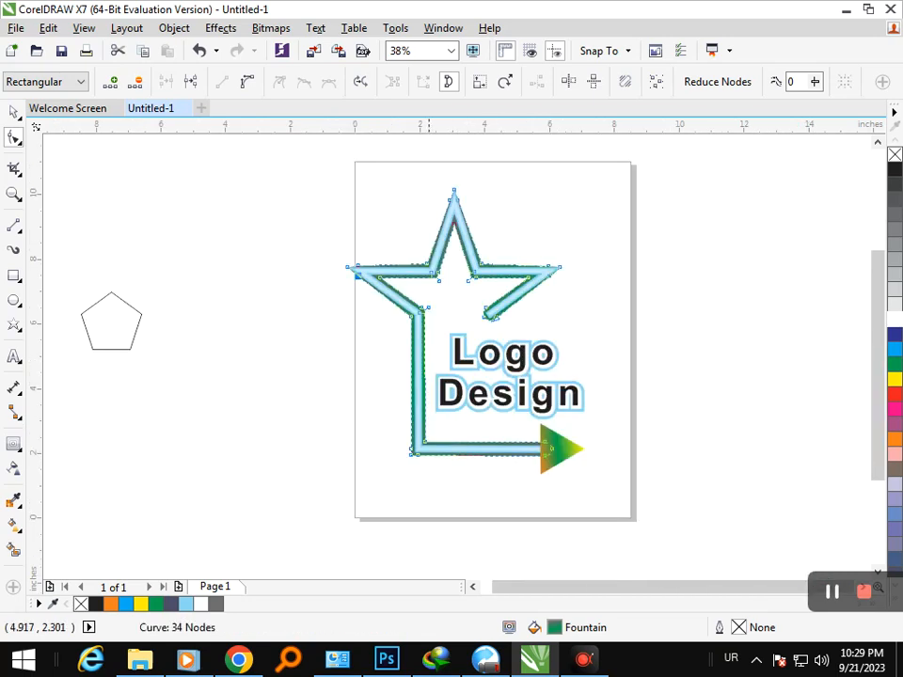
Fill the white inner contour of the "Logo Design" text with yellow and deselect it
scroll(493, 309, "up", 7)
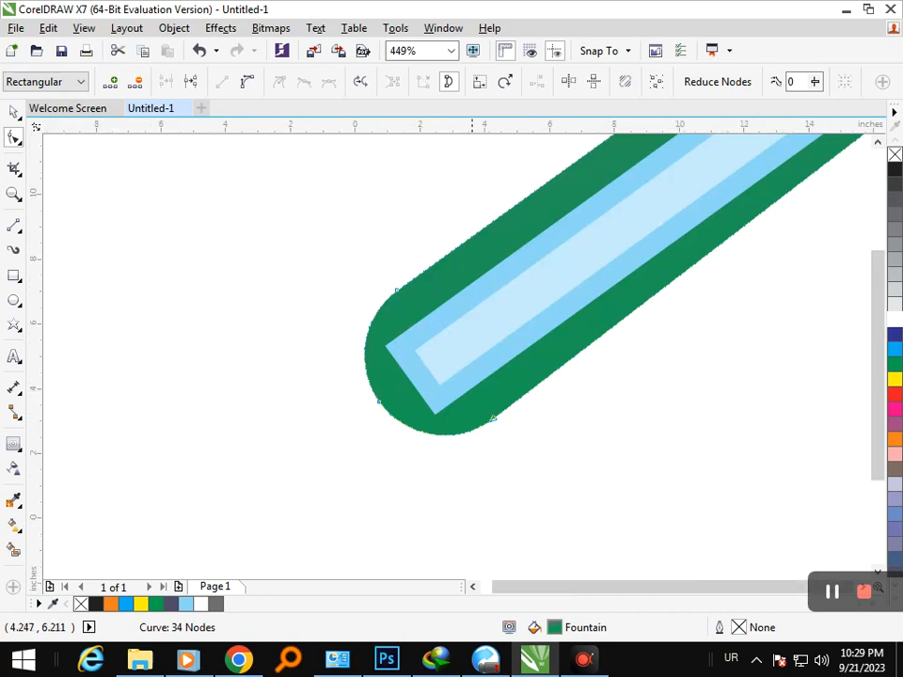
key("F3")
key("space")
left_click(196, 364)
key("F2")
left_click_drag(390, 292, 730, 503)
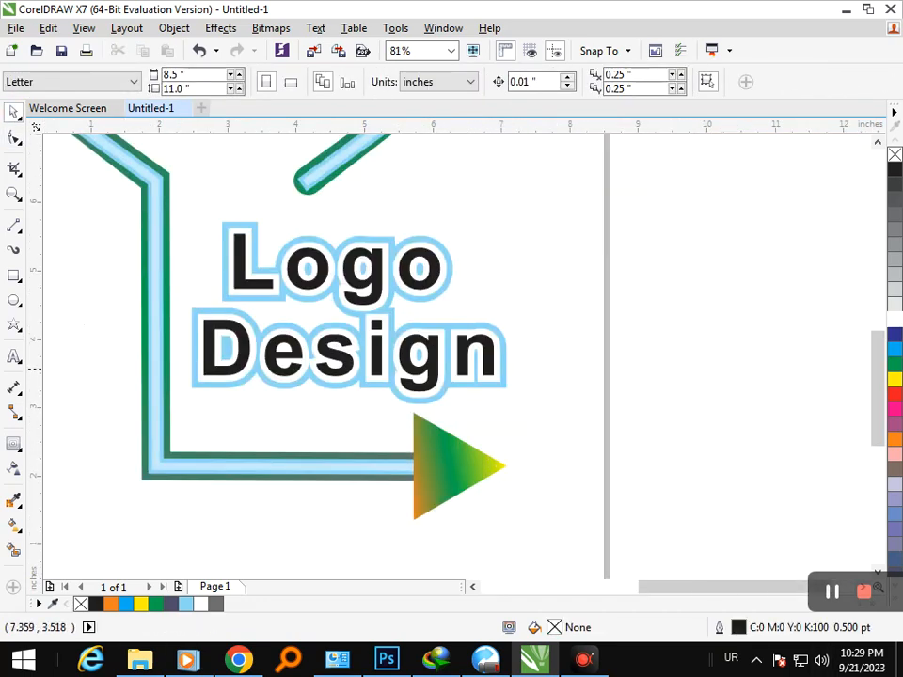
left_click_drag(498, 376, 494, 399)
key("ctrl+z")
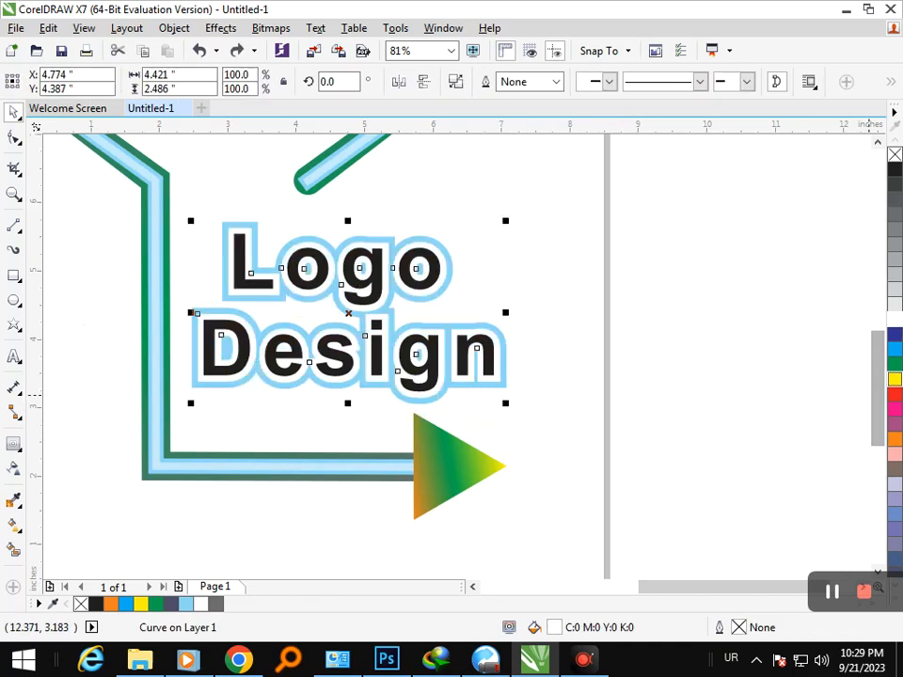
left_click(894, 379)
left_click(564, 348)
key("F3")
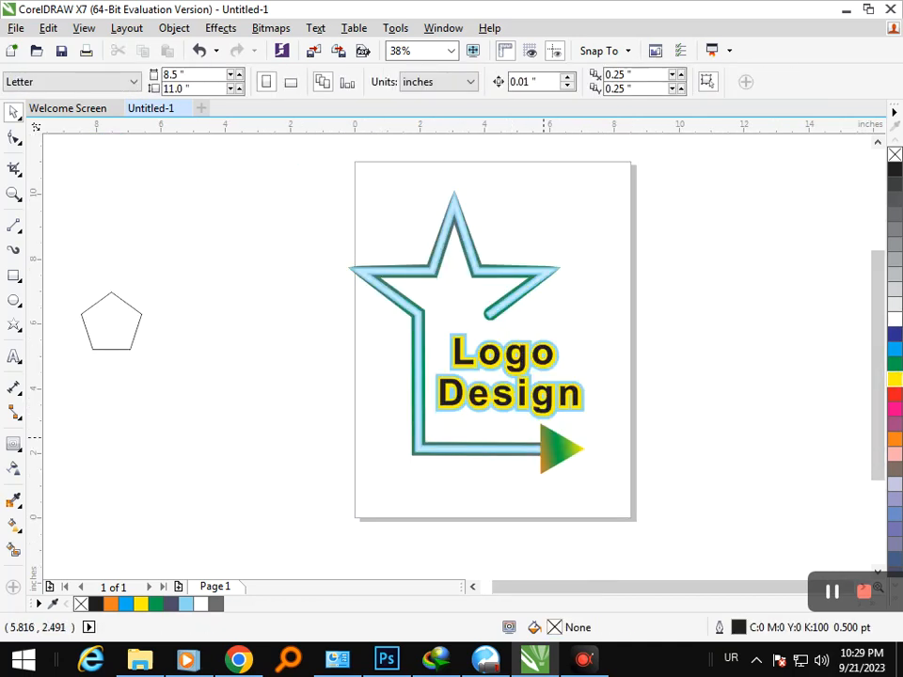
Copy the fill from the star's light-blue centre line to the arrowhead triangle and give the triangle a black outline
left_click(567, 446)
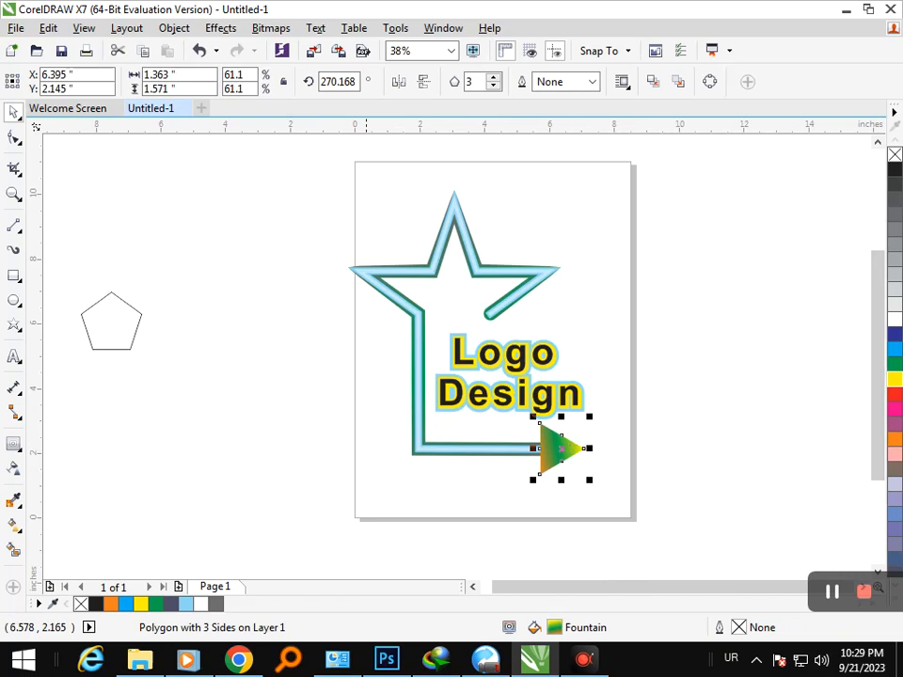
left_click(48, 27)
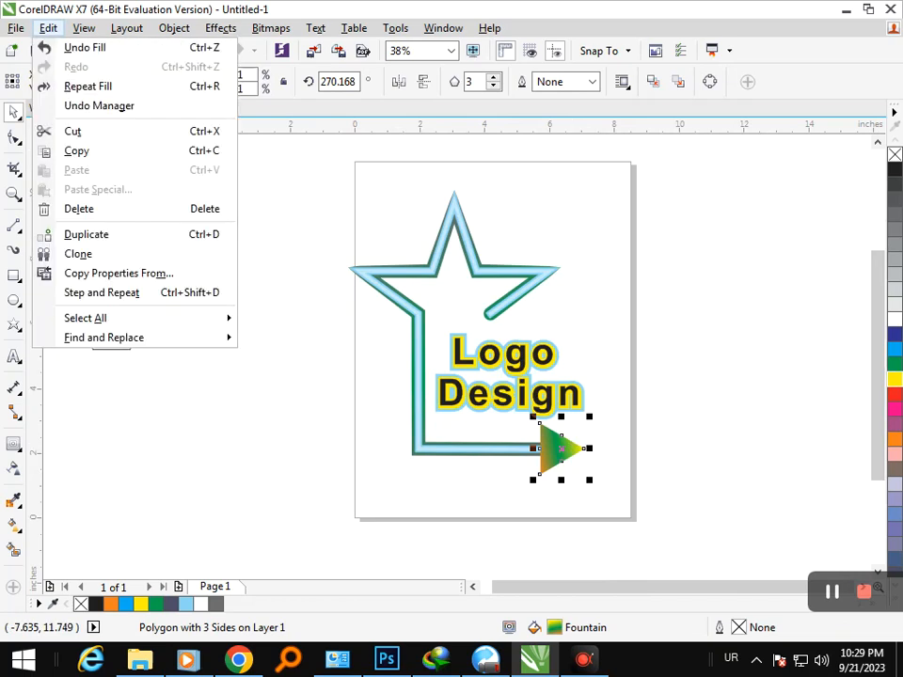
left_click(101, 270)
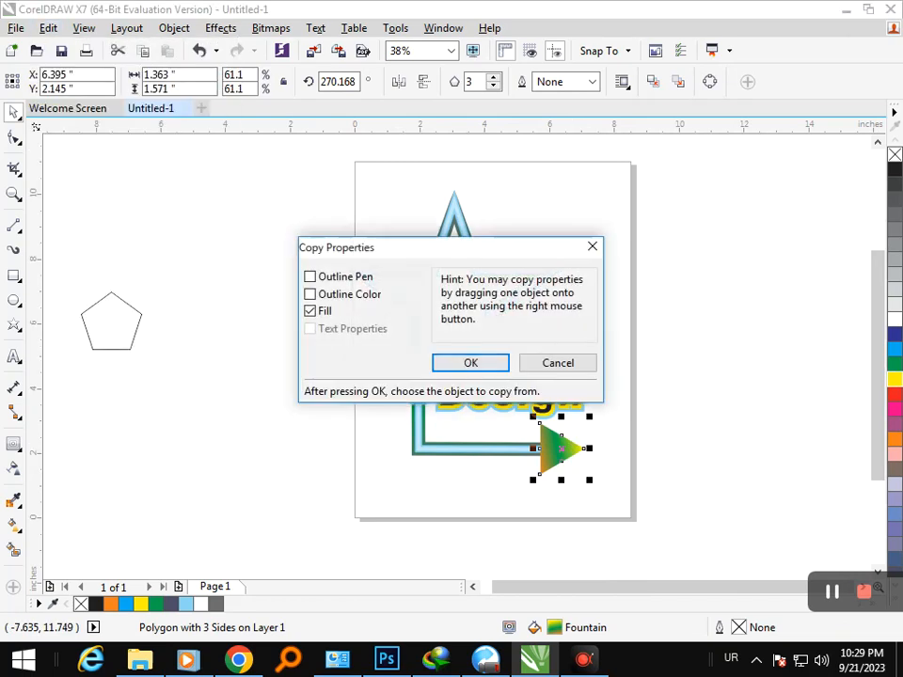
left_click(470, 360)
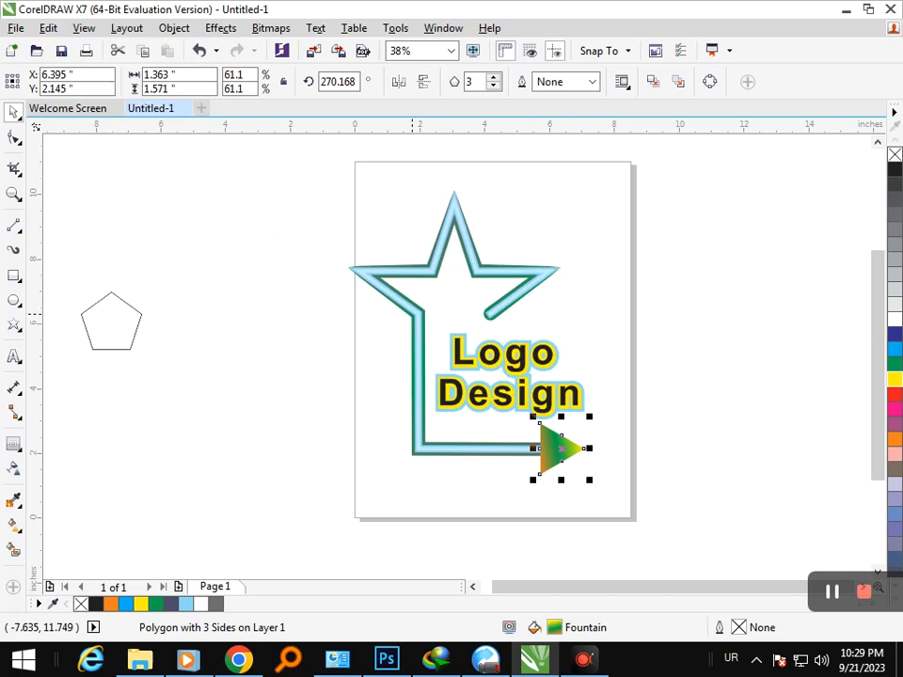
left_click(416, 336)
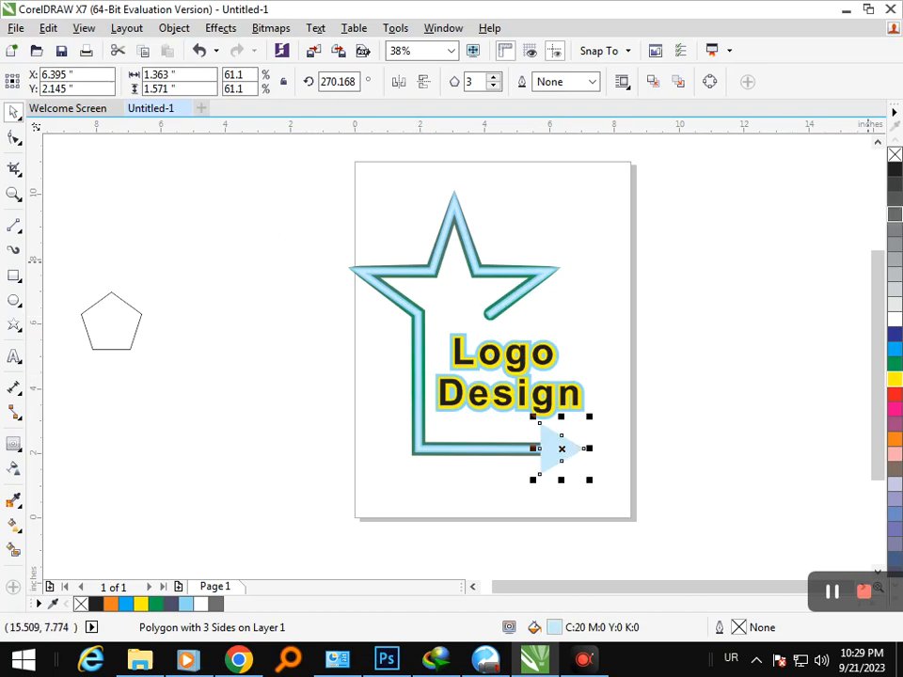
right_click(894, 170)
left_click(682, 354)
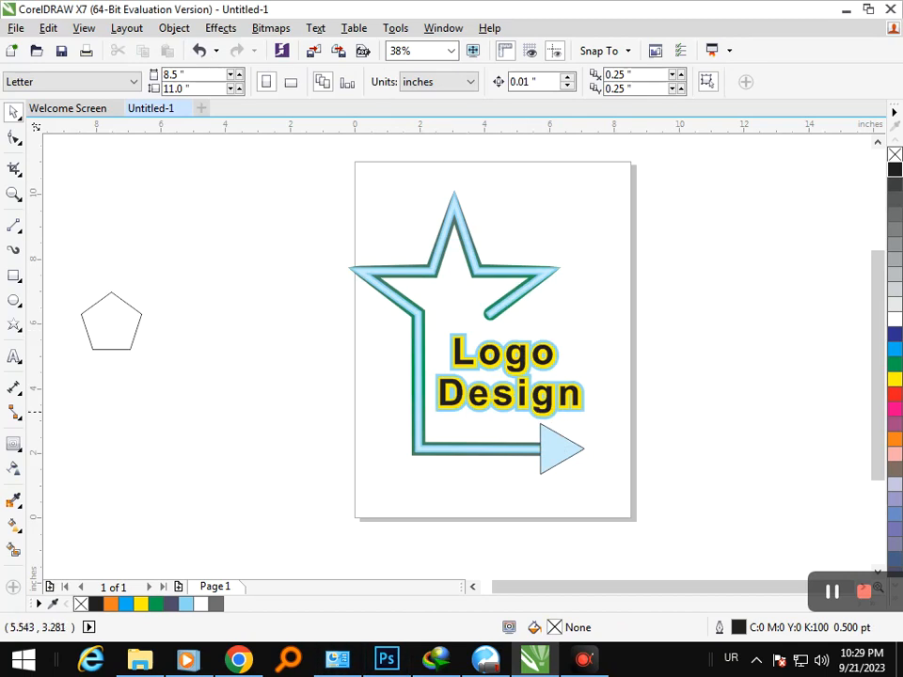
Try green and cyan on the inner contour of the "Logo Design" text, and fill it with dark blue (C:100 M:100 Y:0 K:0)
left_click(546, 410)
left_click(689, 425)
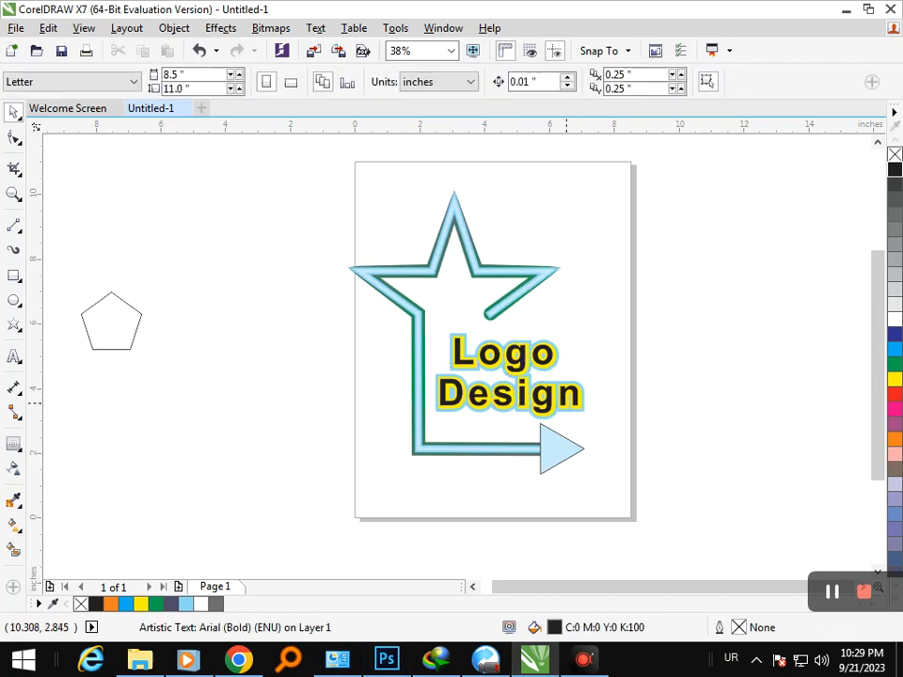
key("F2")
left_click_drag(508, 375, 592, 459)
left_click(474, 300)
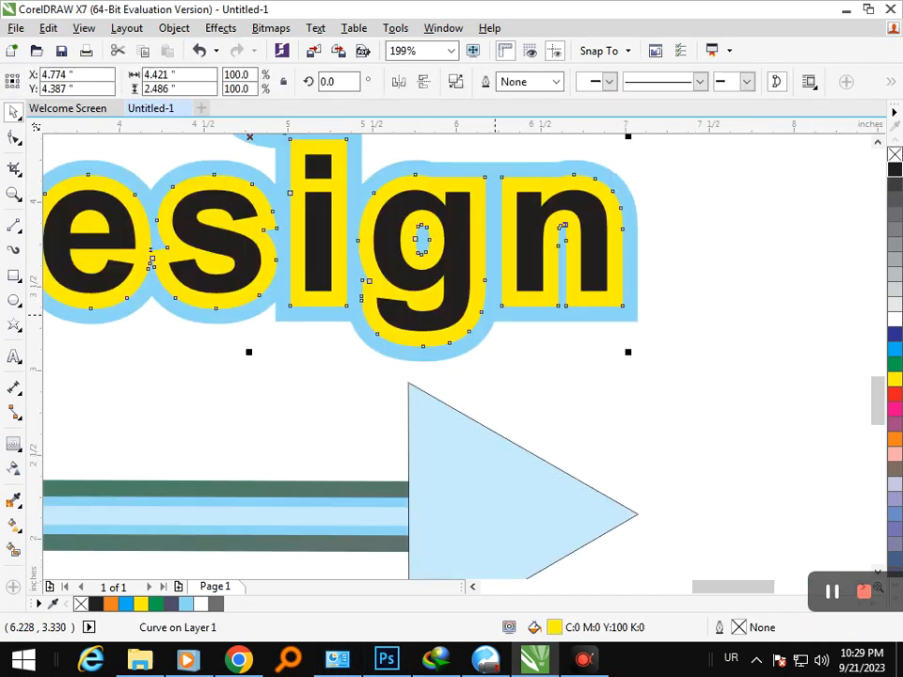
key("F3")
left_click(894, 364)
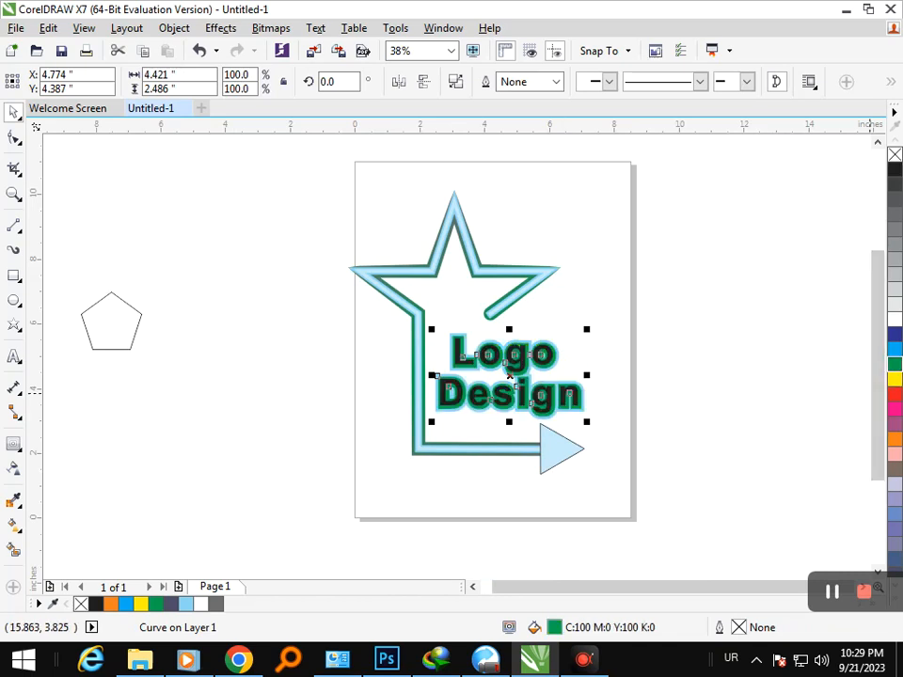
left_click(894, 349)
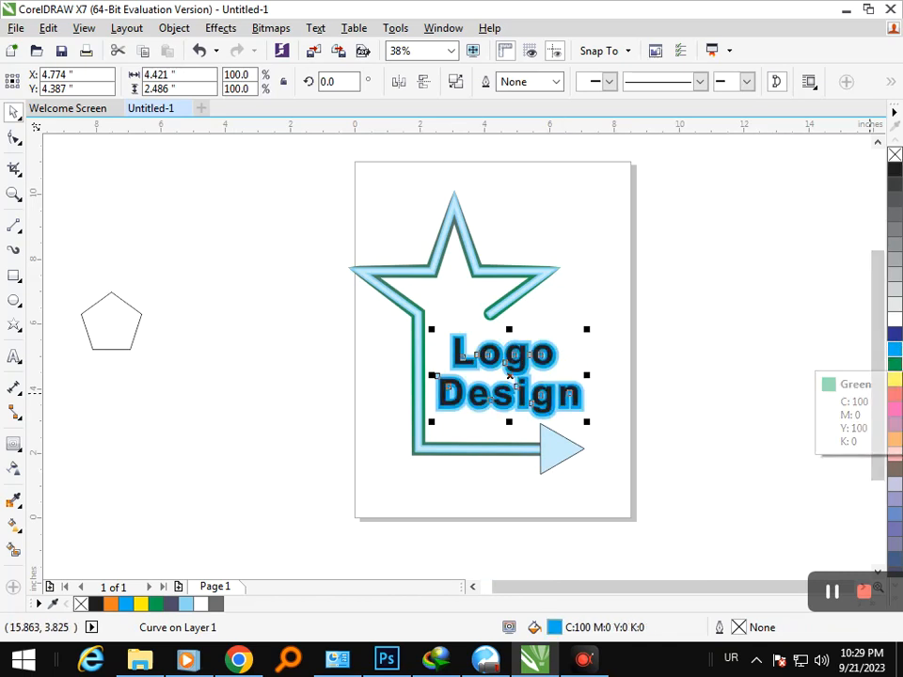
left_click(894, 334)
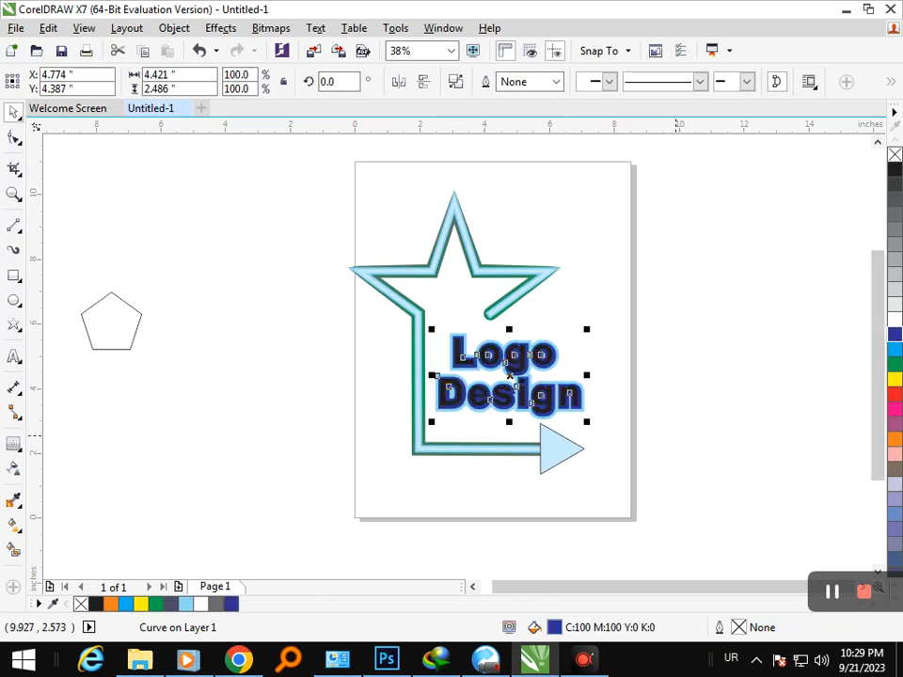
left_click(683, 421)
Fill the "Logo Design" lettering with white and deselect it
left_click(542, 401)
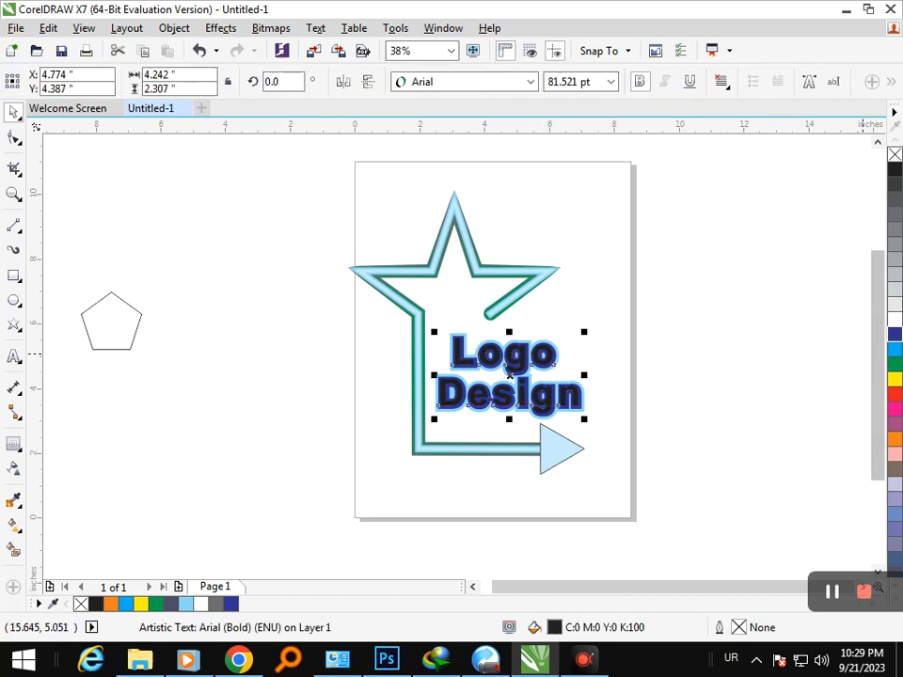
left_click(894, 319)
key("Escape")
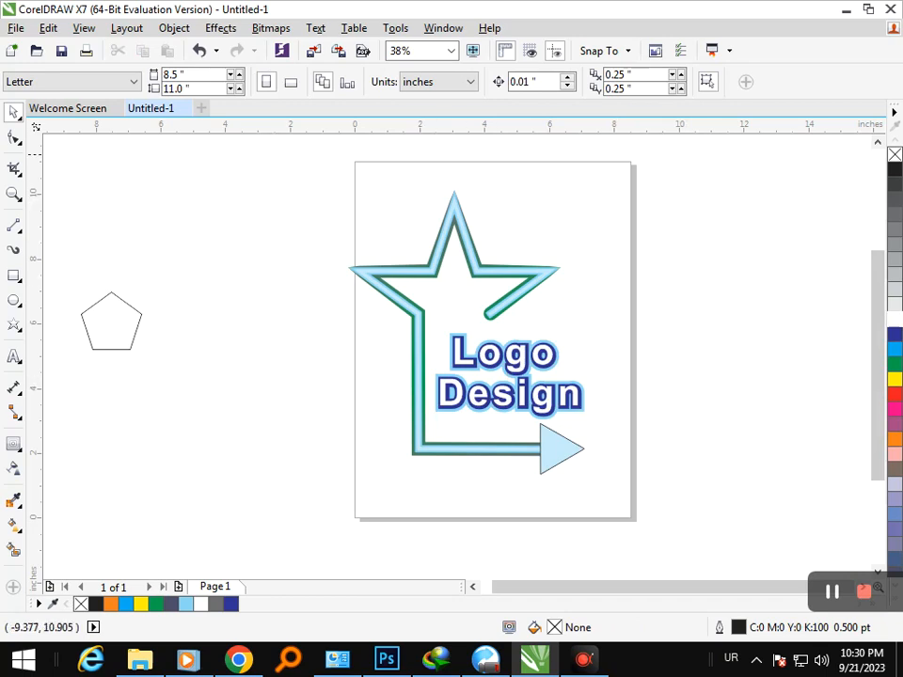
Try to move the centre line's end node at the open arm to straight below the arm's outer tip
left_click(14, 138)
left_click(492, 313)
left_click_drag(485, 314, 548, 324)
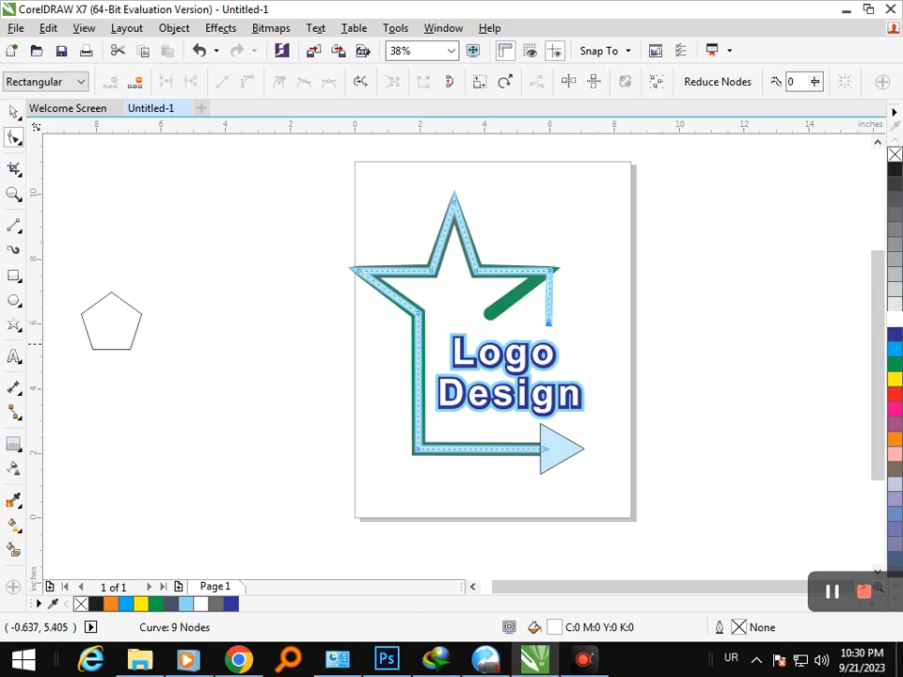
Try to reshape the thick outline's open arm around the vertical centre line by moving its end nodes, deleting one and adjusting a curve handle
left_click(486, 311)
left_click(492, 310)
left_click_drag(460, 289, 542, 324)
key("Delete")
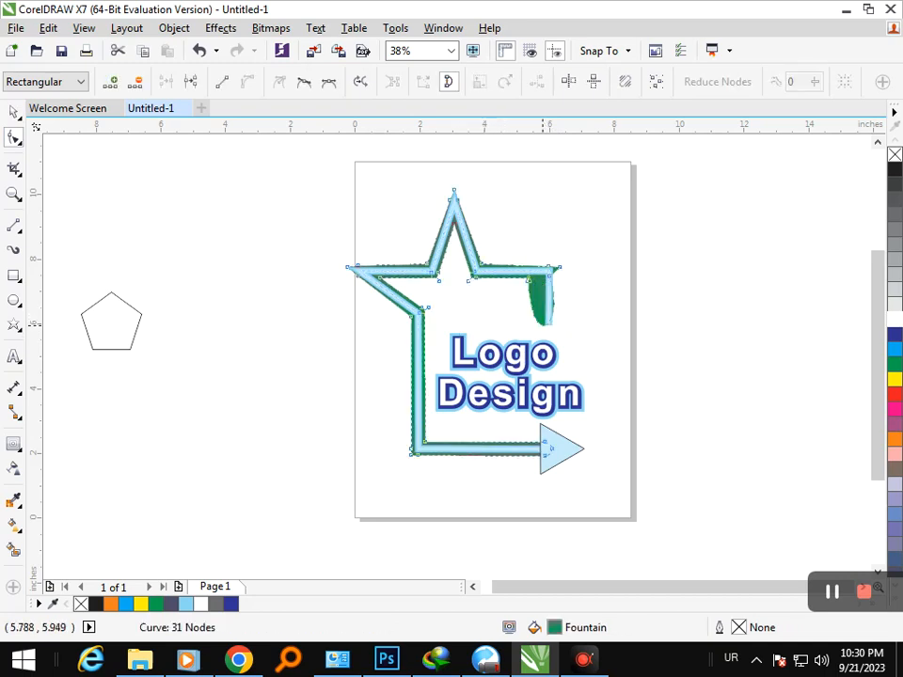
left_click_drag(525, 282, 546, 276)
left_click_drag(546, 339, 535, 340)
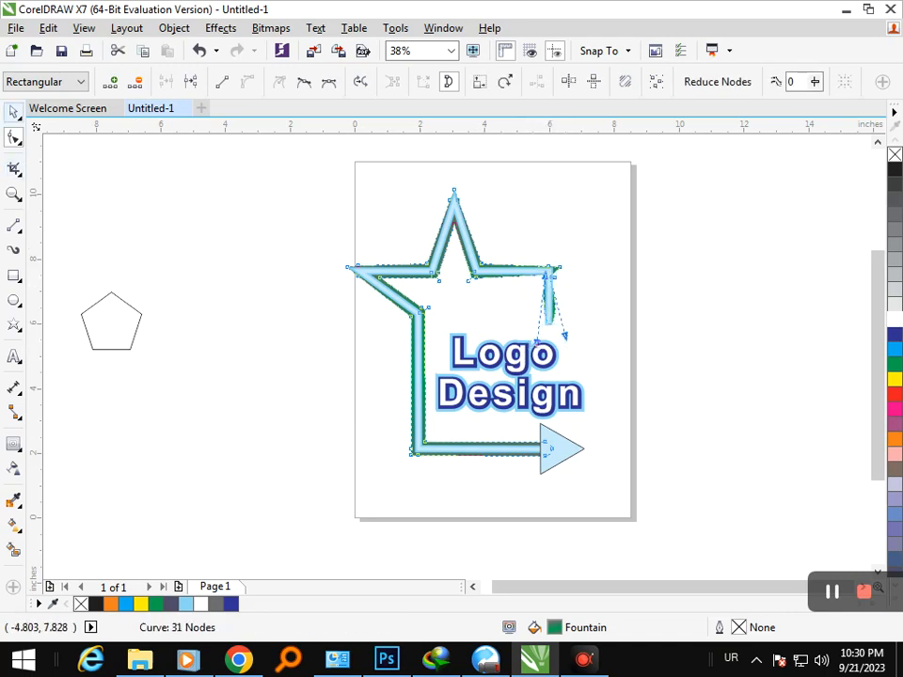
left_click(13, 112)
left_click(269, 349)
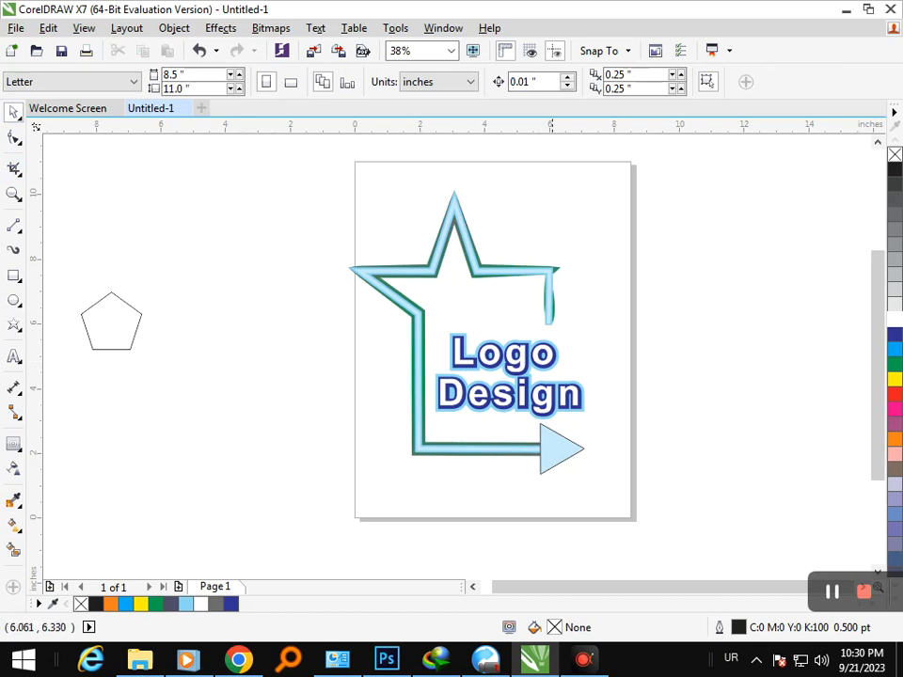
Try to draw a rectangle inside the star above the "Logo Design" text, and delete it
left_click(551, 304)
left_click(99, 254)
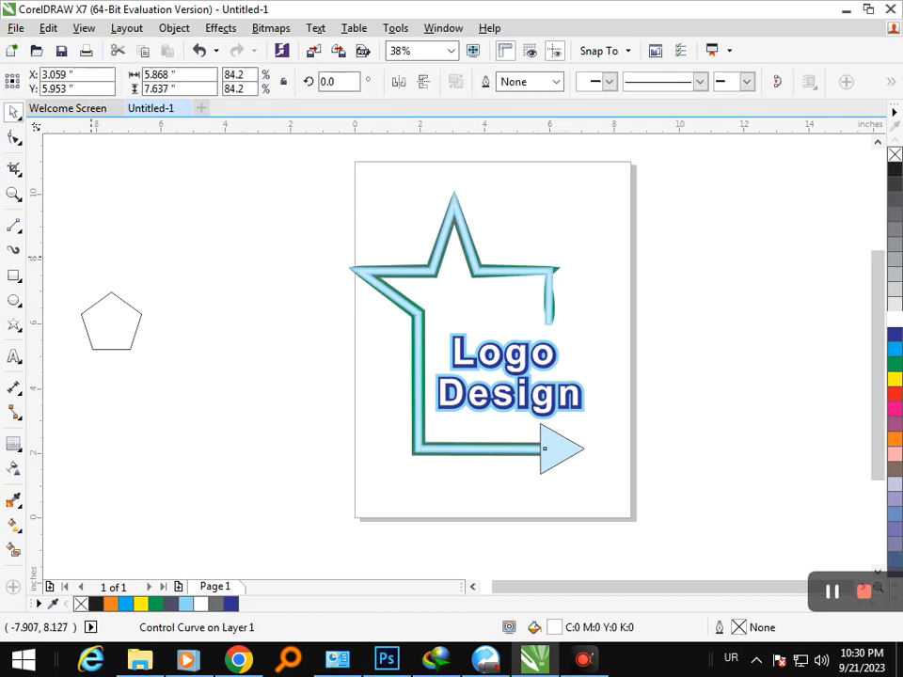
left_click(14, 276)
left_click_drag(432, 288, 528, 321)
key("Delete")
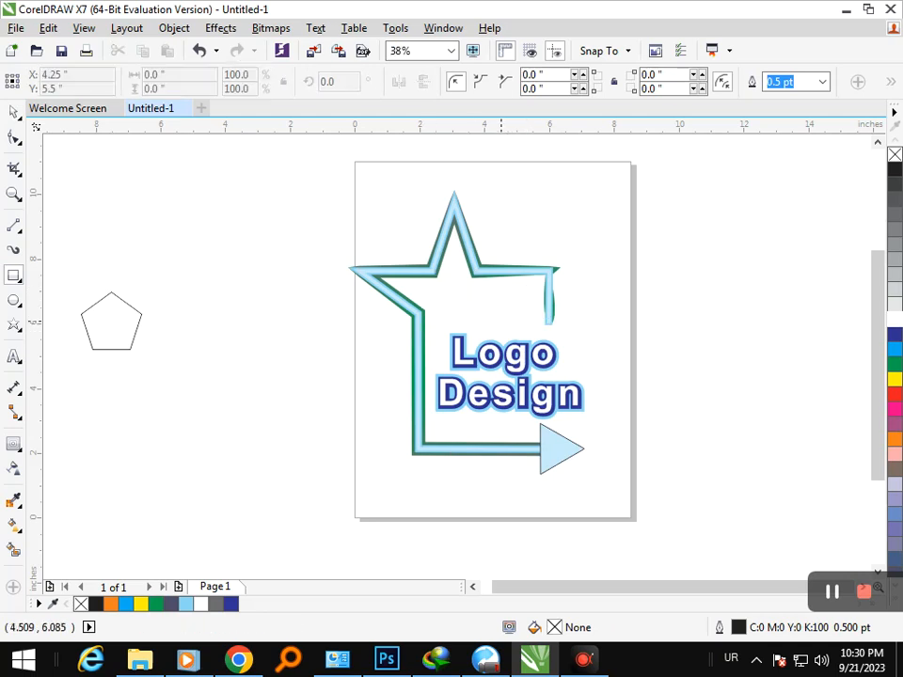
Undo the rectangle, the open arm's reshaping and the lettering's white fill
key("ctrl+z")
key("ctrl+z")
key("ctrl+z")
key("ctrl+z")
key("ctrl+z")
key("ctrl+z")
key("ctrl+z")
key("ctrl+z")
key("ctrl+z")
key("ctrl+z")
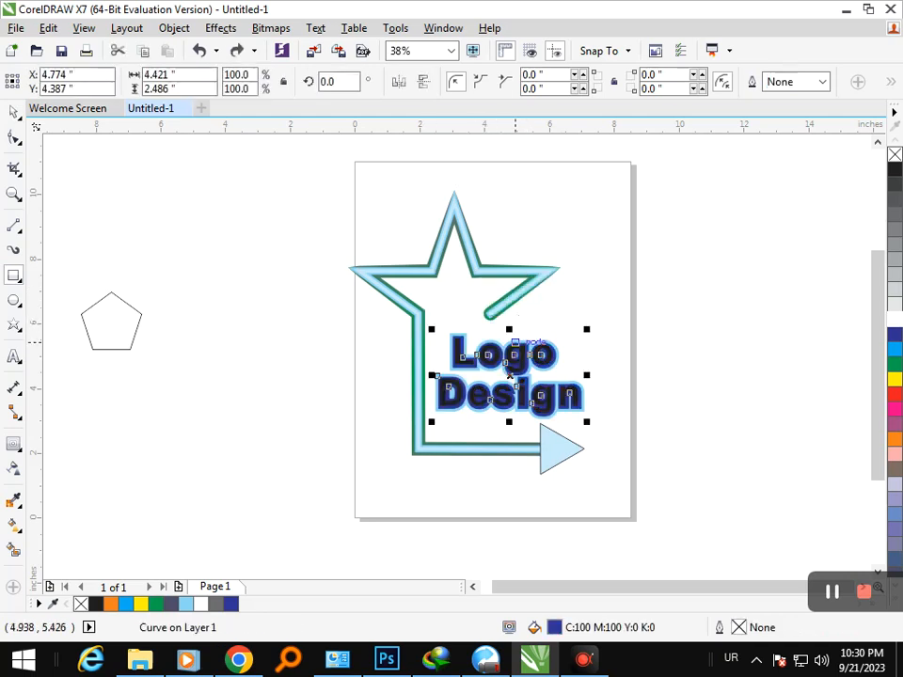
Restore the lettering's white fill and delete the spare pentagon beside the page
key("ctrl+z")
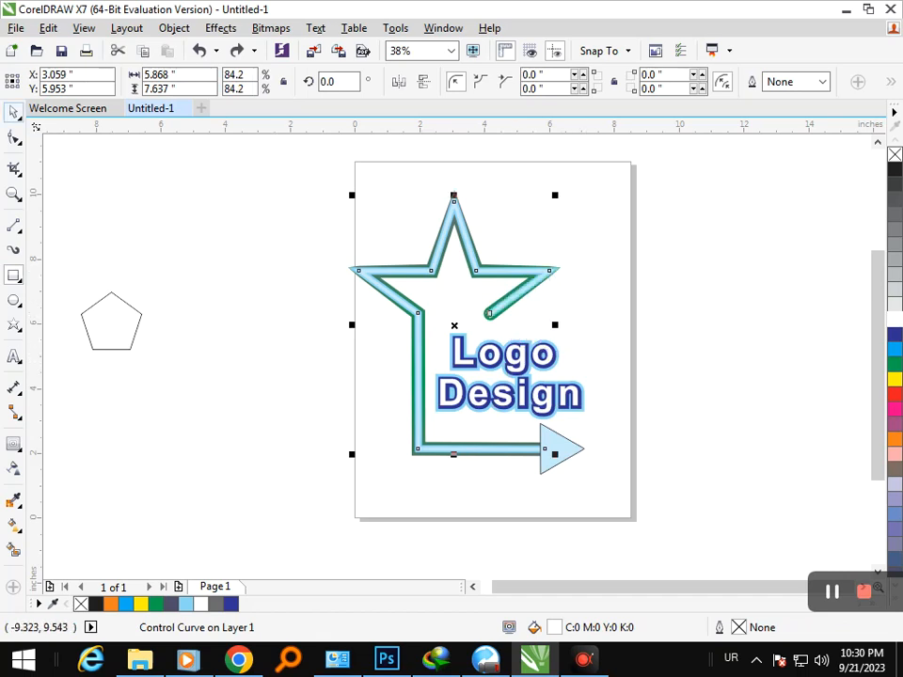
left_click(13, 112)
left_click(228, 376)
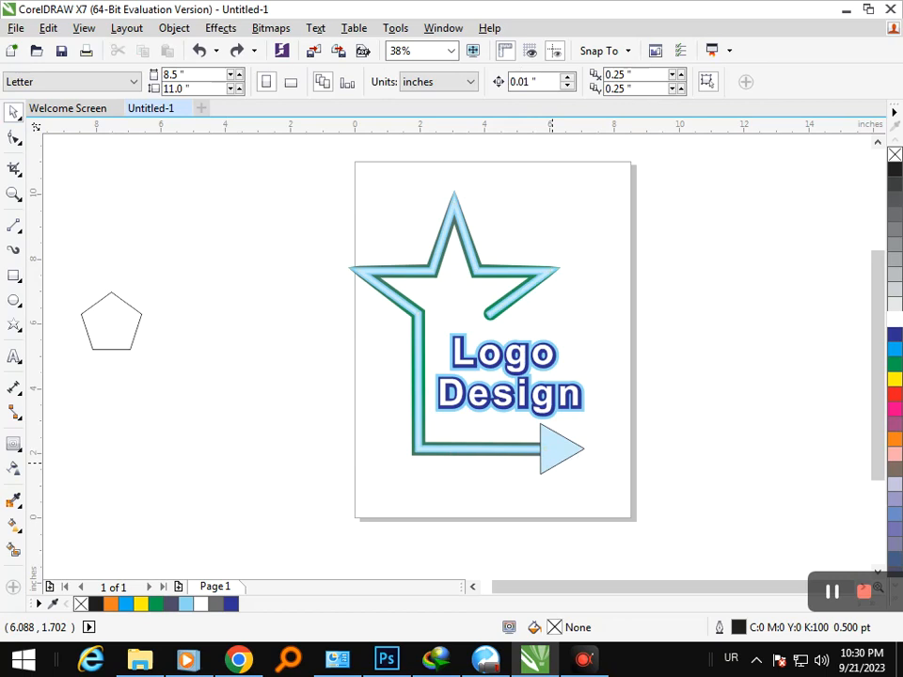
left_click(126, 326)
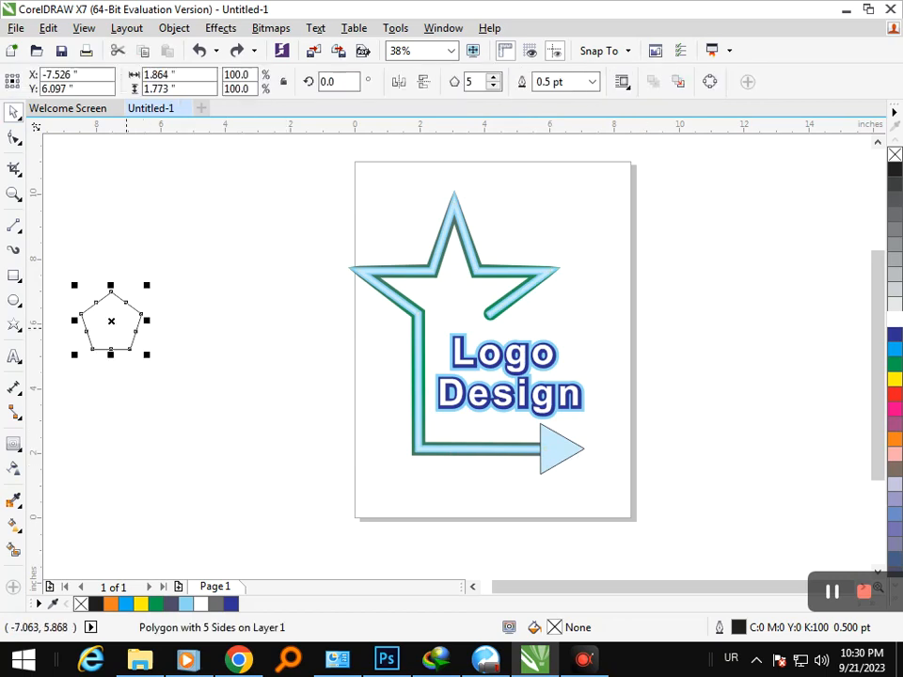
key("Delete")
Group all the logo's objects and move the group off the page into the empty area to its left
left_click_drag(288, 181, 716, 520)
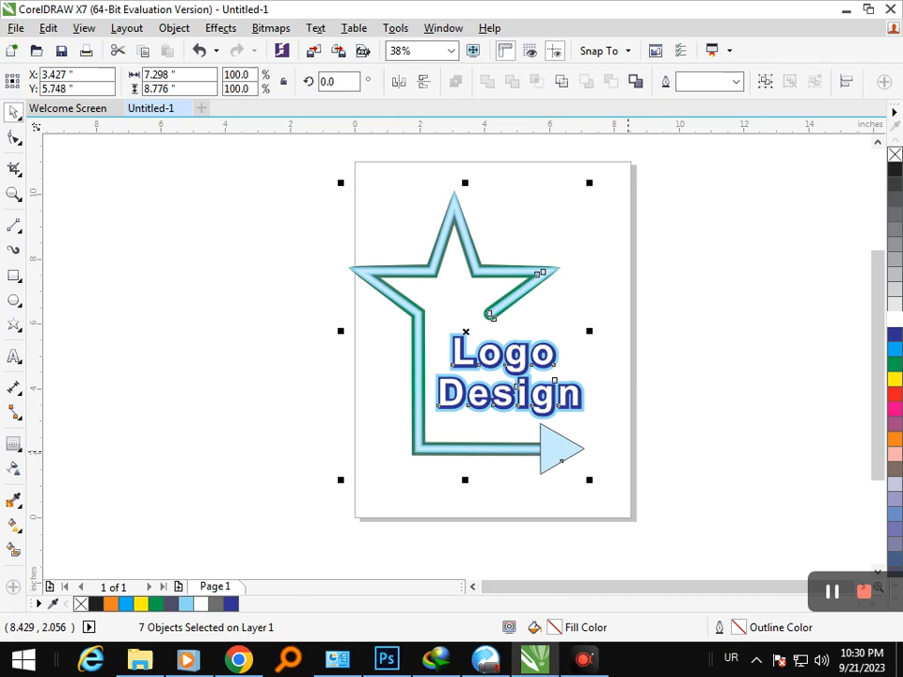
key("ctrl+g")
key("F3")
left_click_drag(474, 335, 143, 278)
left_click_drag(60, 203, 137, 383)
key("F4")
left_click(512, 481)
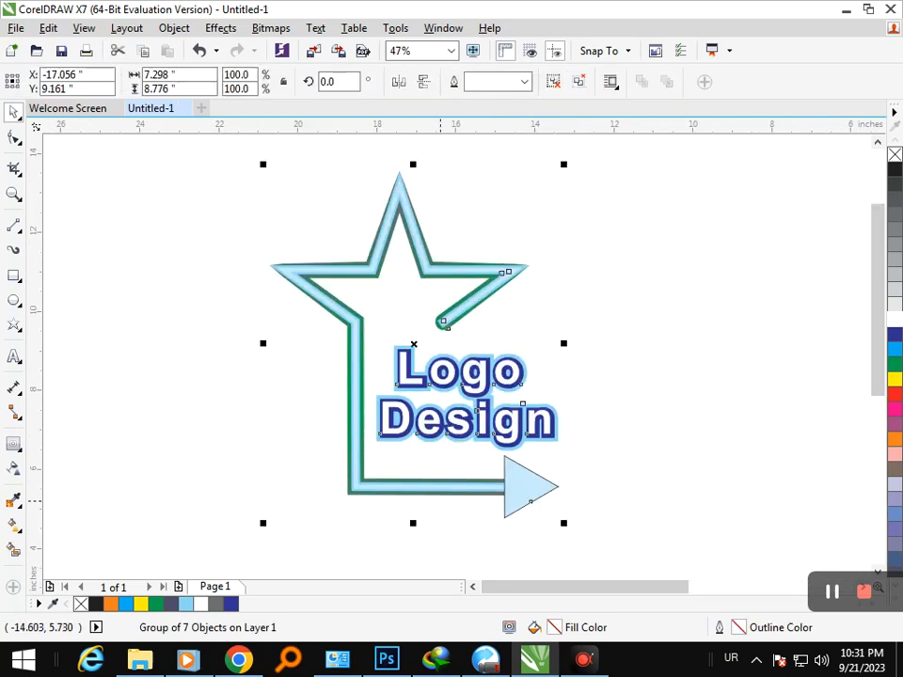
Scale the grouped logo down proportionally to about 6.66 by 8.00 inches and reposition it slightly within the empty area
left_click_drag(263, 523, 271, 512)
left_click_drag(276, 510, 276, 508)
left_click_drag(372, 480, 396, 493)
left_click(646, 419)
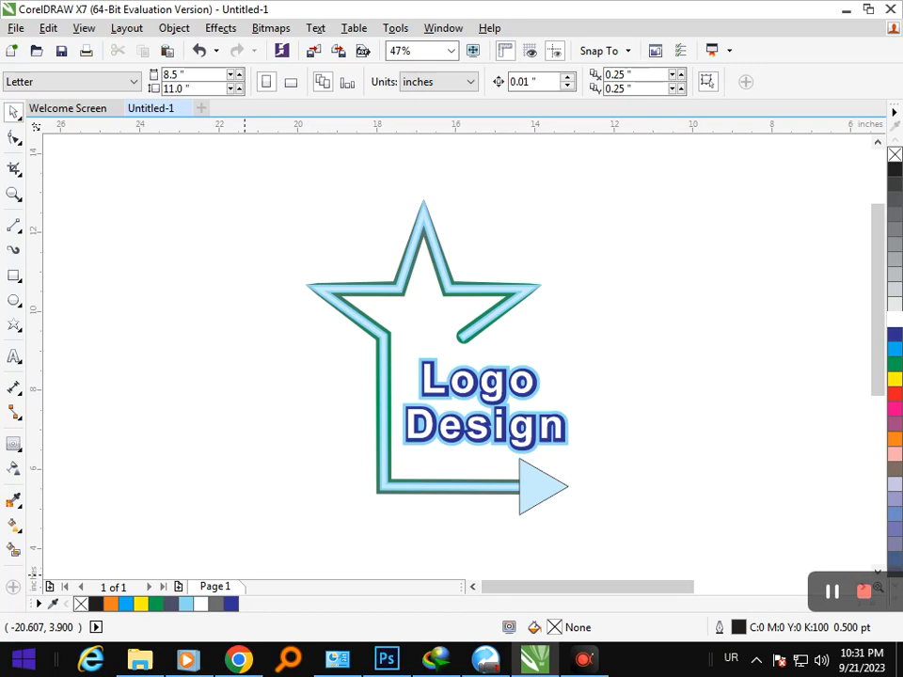
Ungroup the logo into its separate objects
left_click(13, 138)
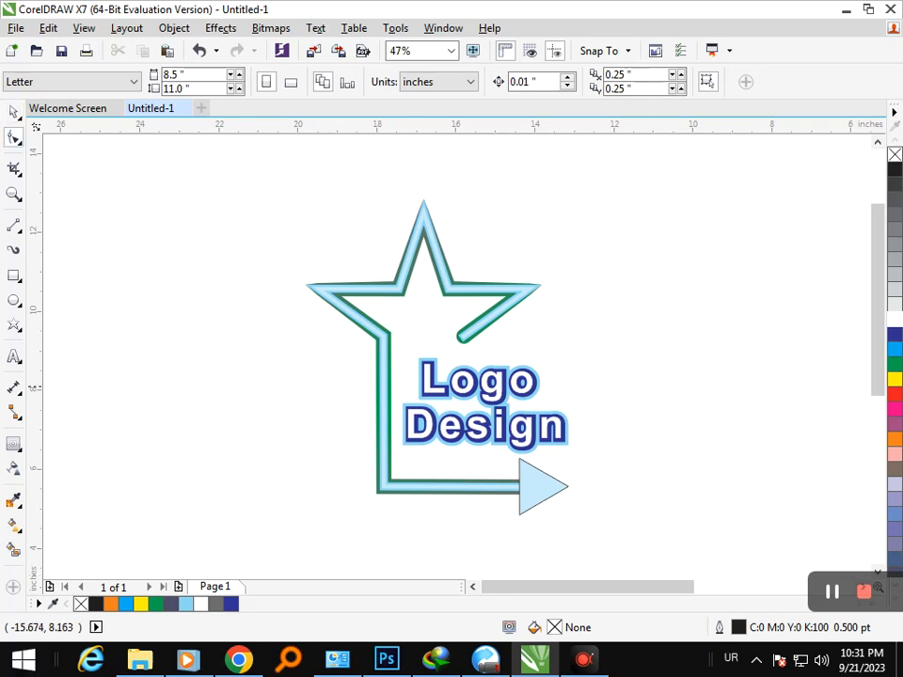
left_click(13, 110)
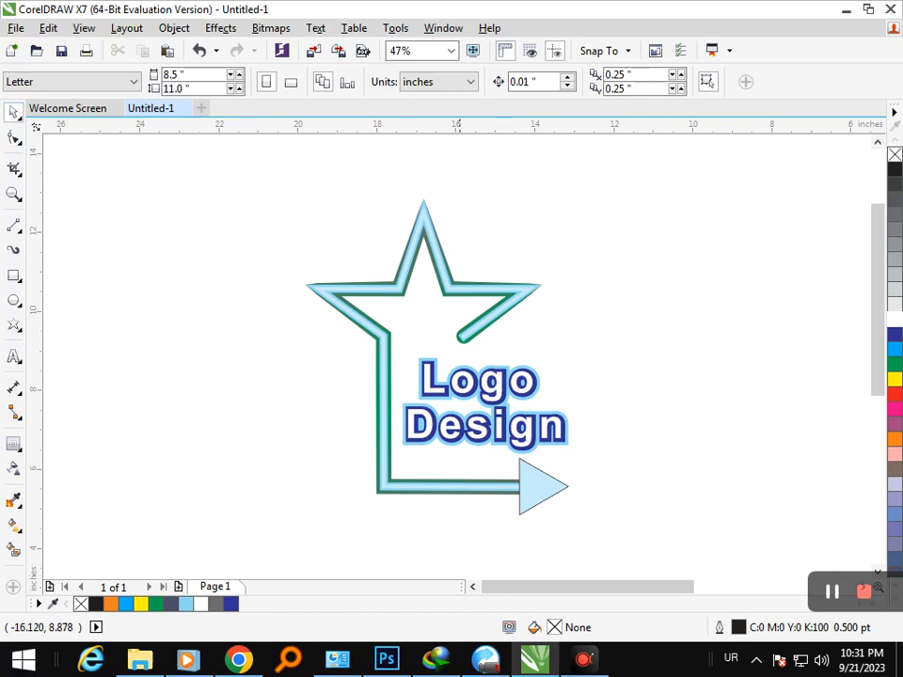
left_click(462, 370)
left_click(578, 82)
Try to convert the outline of the lettering's dark-blue contour curve to an object
left_click(13, 137)
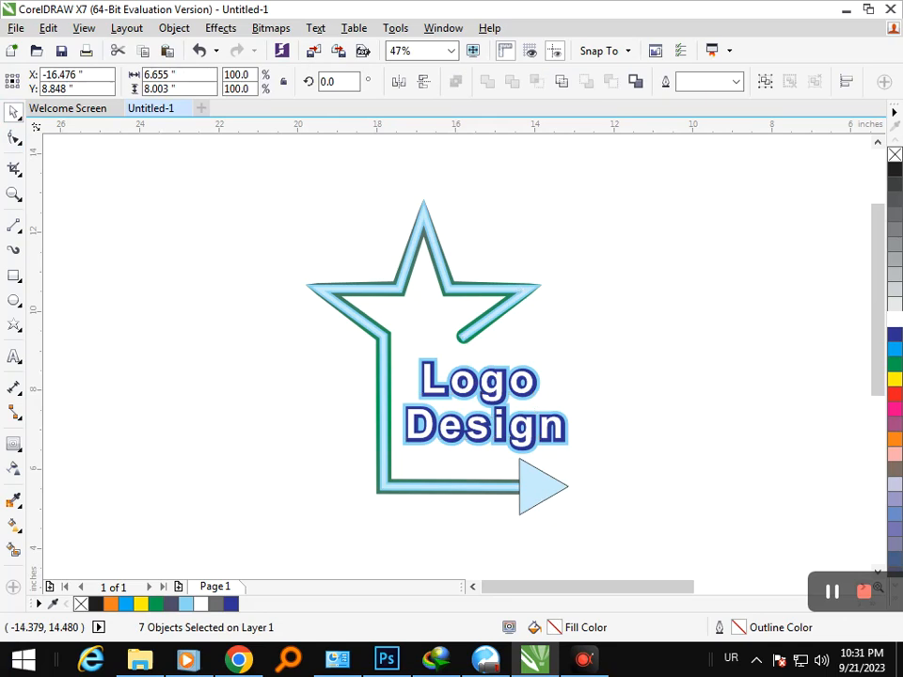
left_click(484, 425)
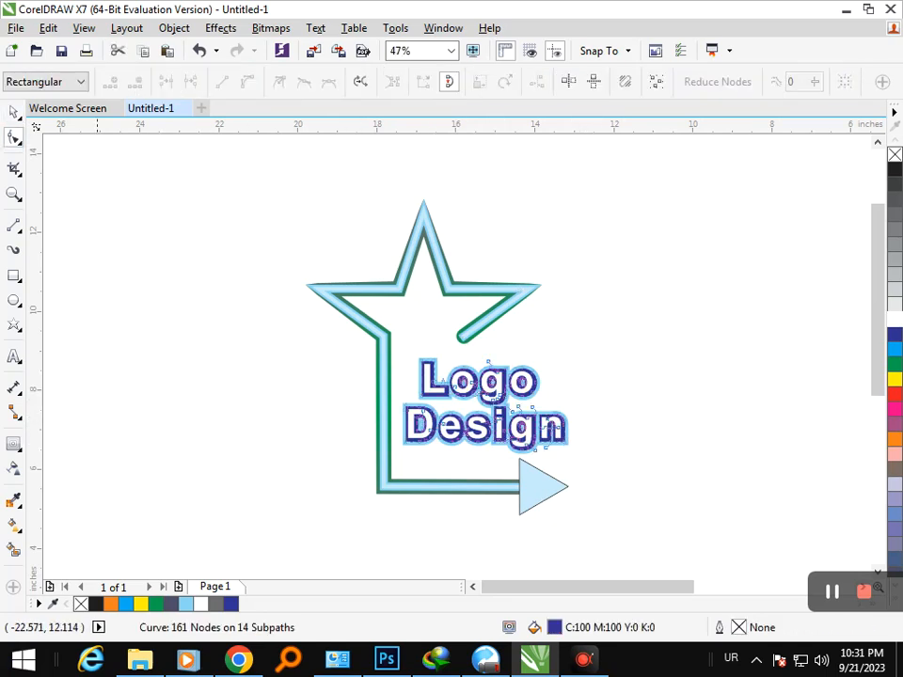
key("space")
left_click(174, 27)
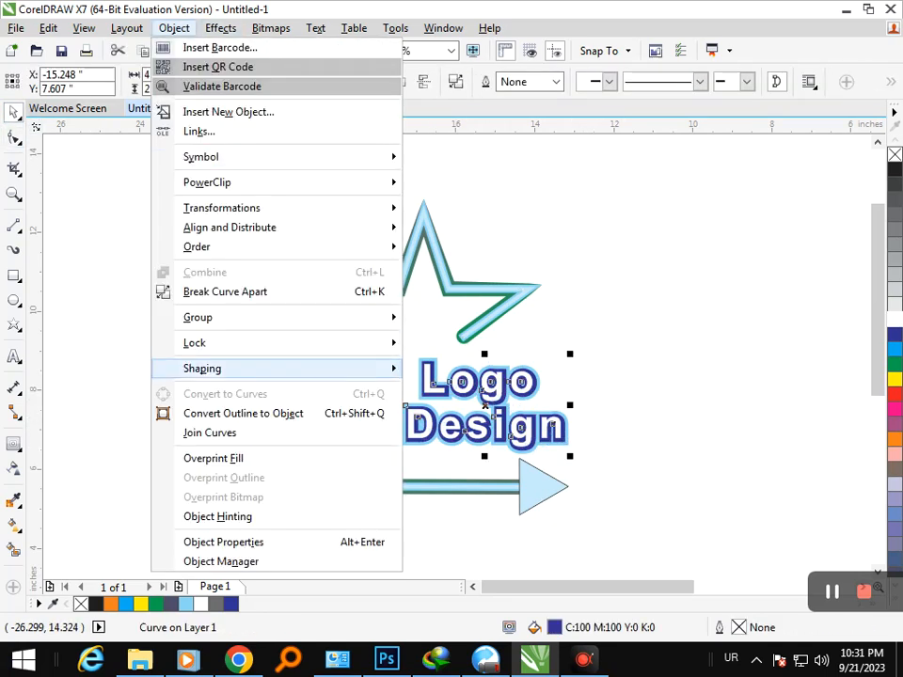
left_click(242, 414)
left_click(18, 142)
left_click(558, 432)
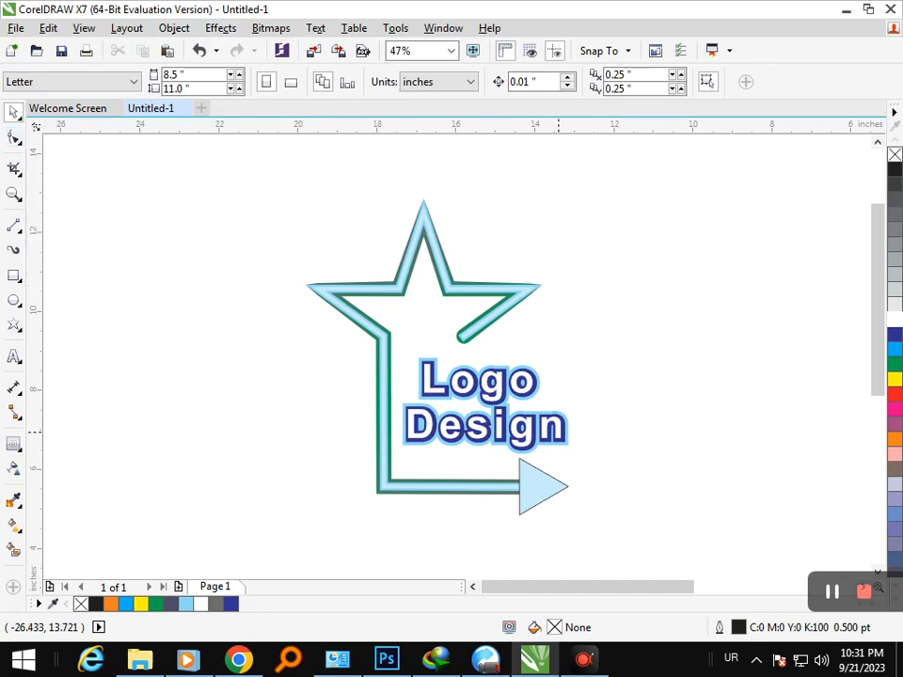
double_click(558, 432)
left_click(14, 113)
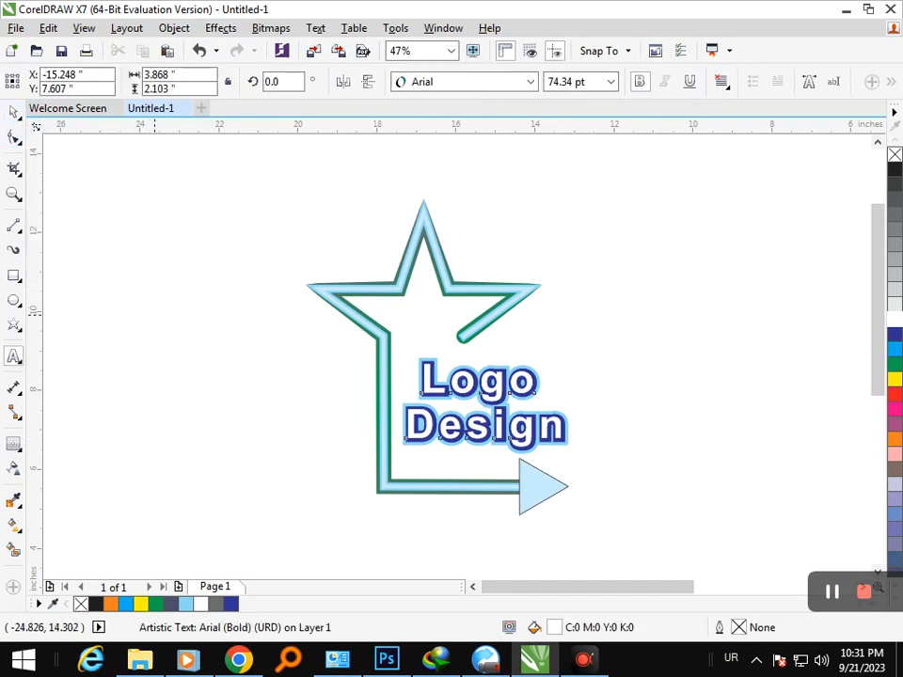
left_click(164, 394)
mouse_move(139, 658)
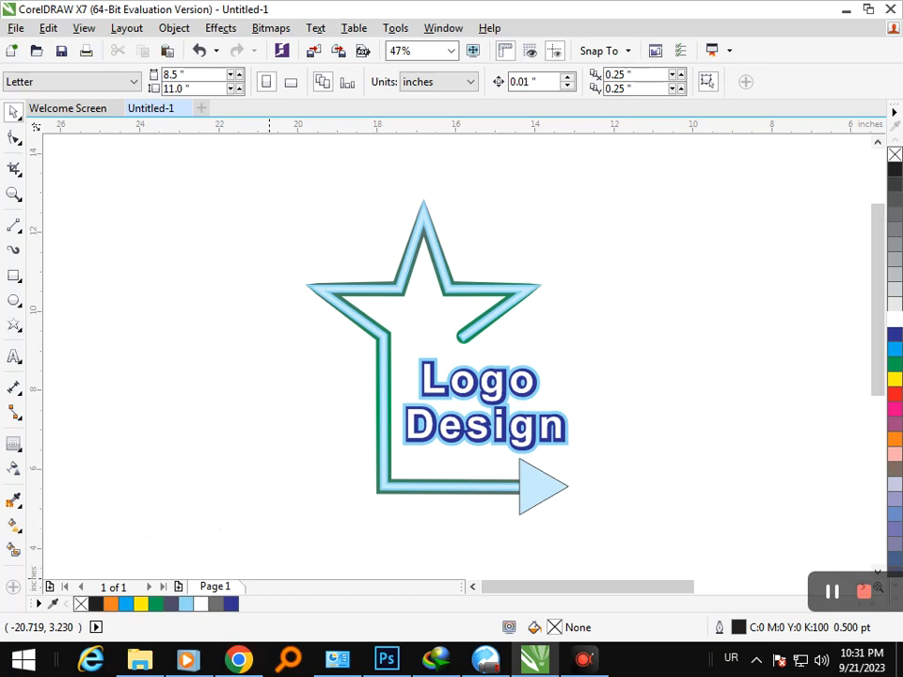
mouse_move(336, 658)
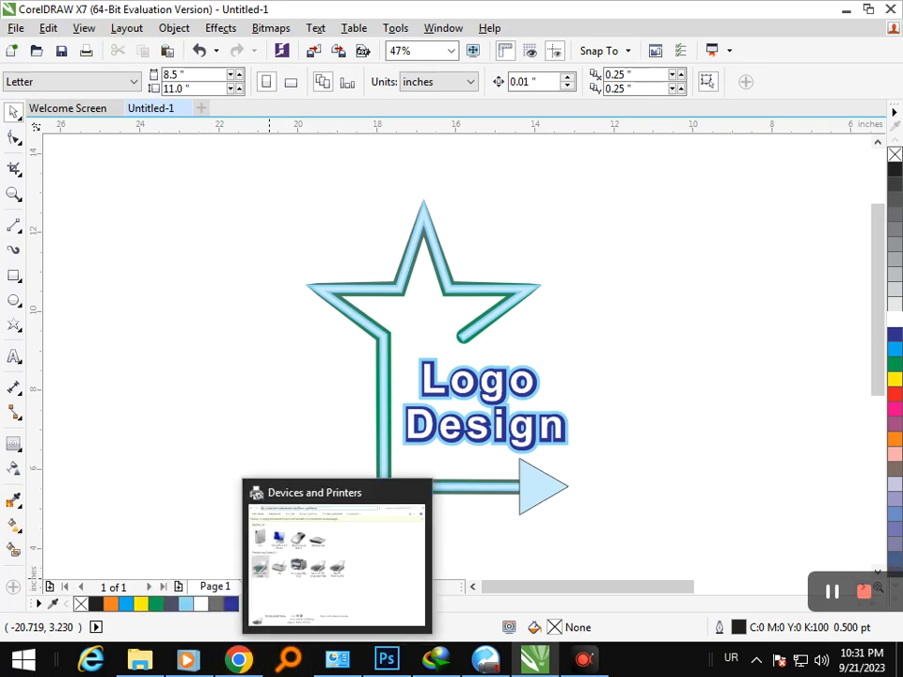